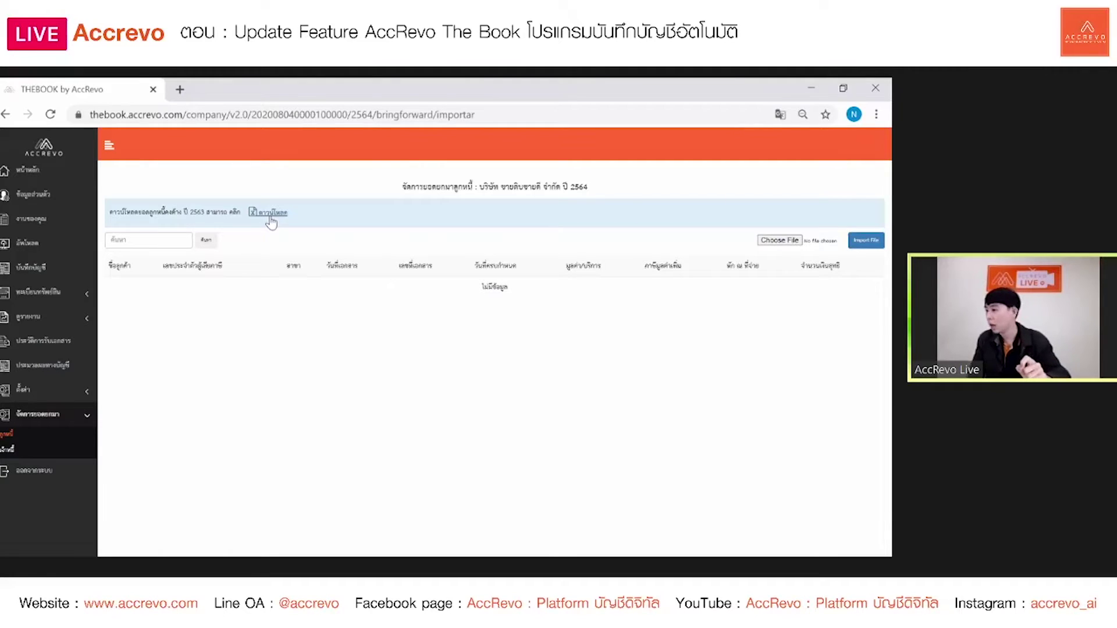
# Step: Download the outstanding customer receivables file for year 2563
pyautogui.click(270, 216)
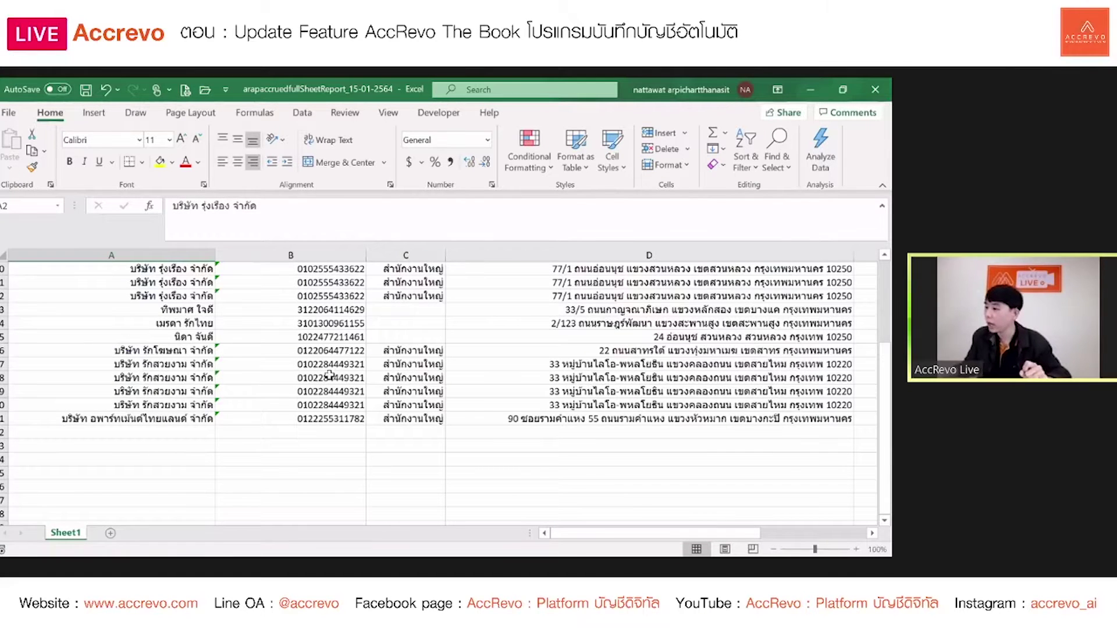
# Step: Review the report's column headings from ชื่อลูกค้า through จำนวนเงินสุทธิ, and check where the customer rows end
pyautogui.scroll(3, 270, 343)
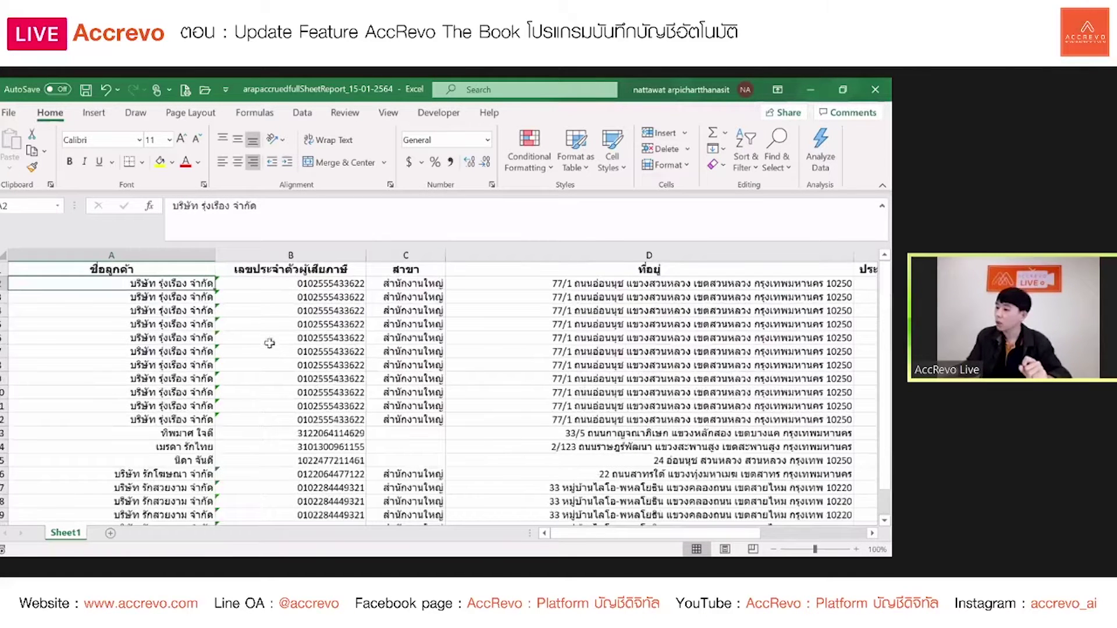
pyautogui.click(201, 272)
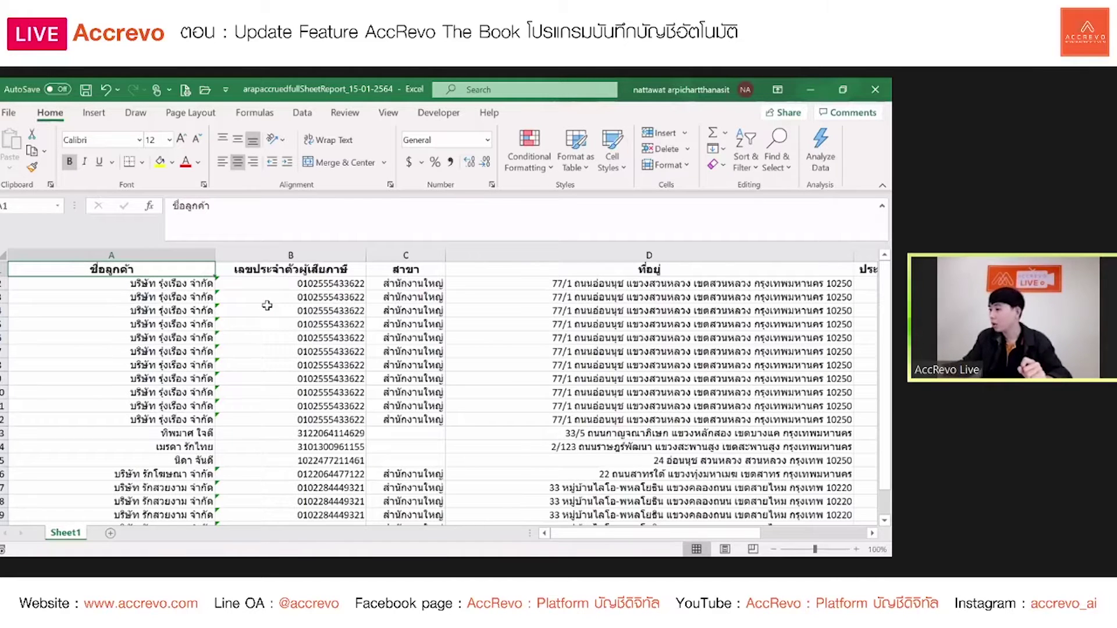
pyautogui.press('Right')
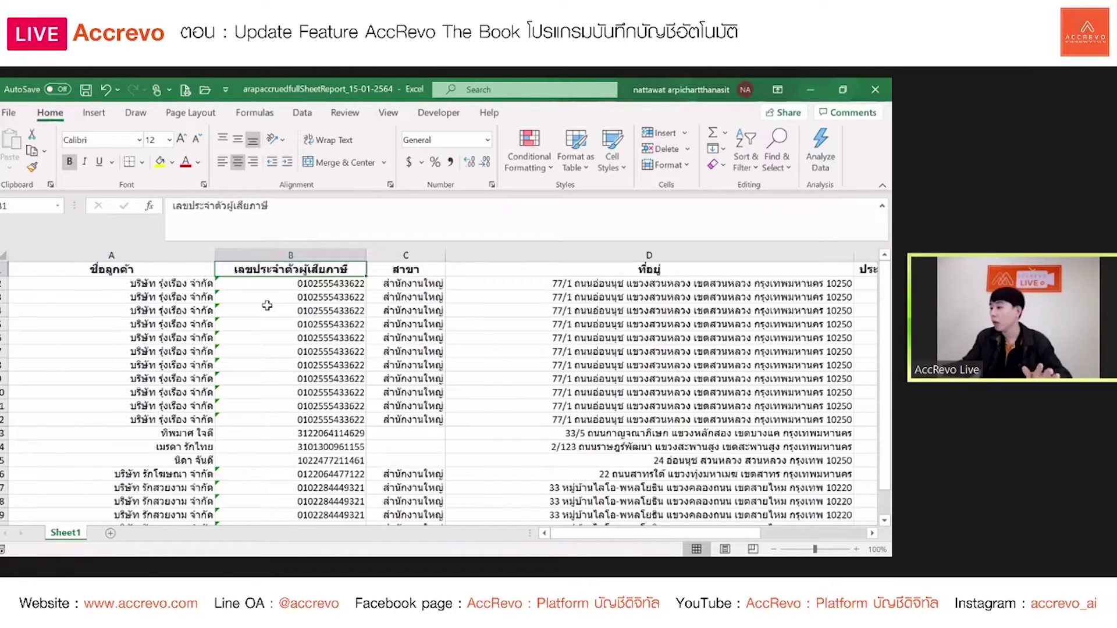
pyautogui.press('Right')
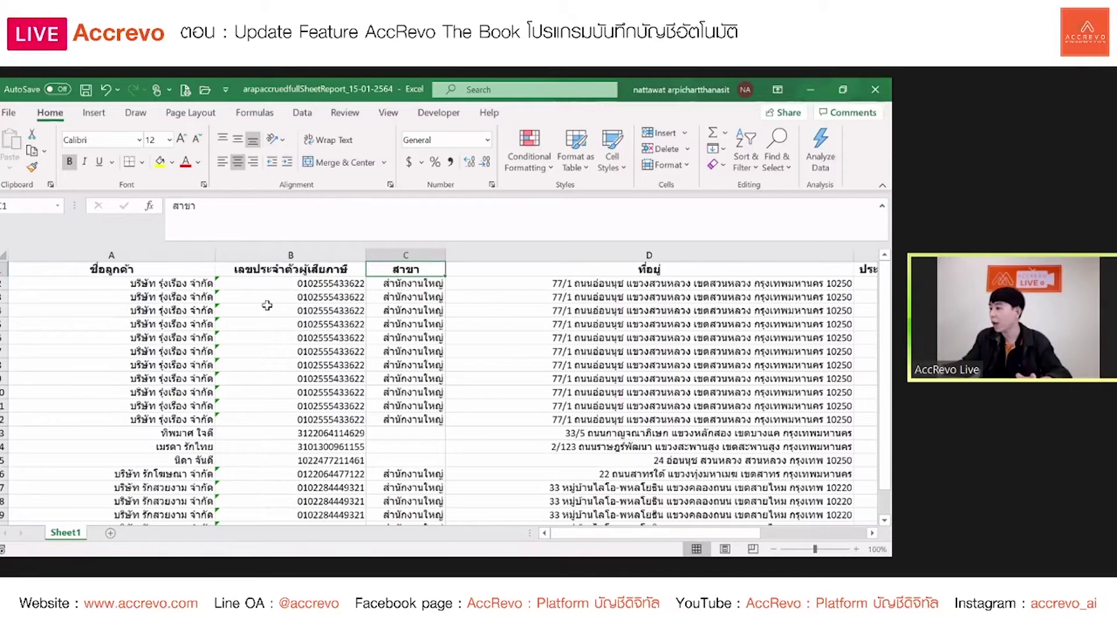
pyautogui.press('Right')
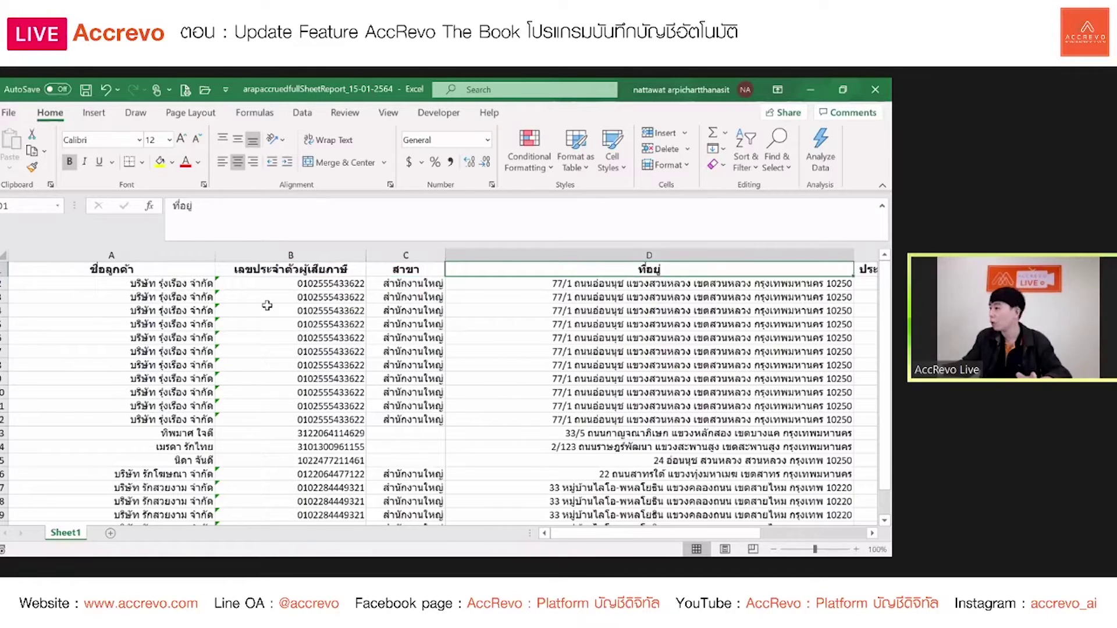
pyautogui.press('Right')
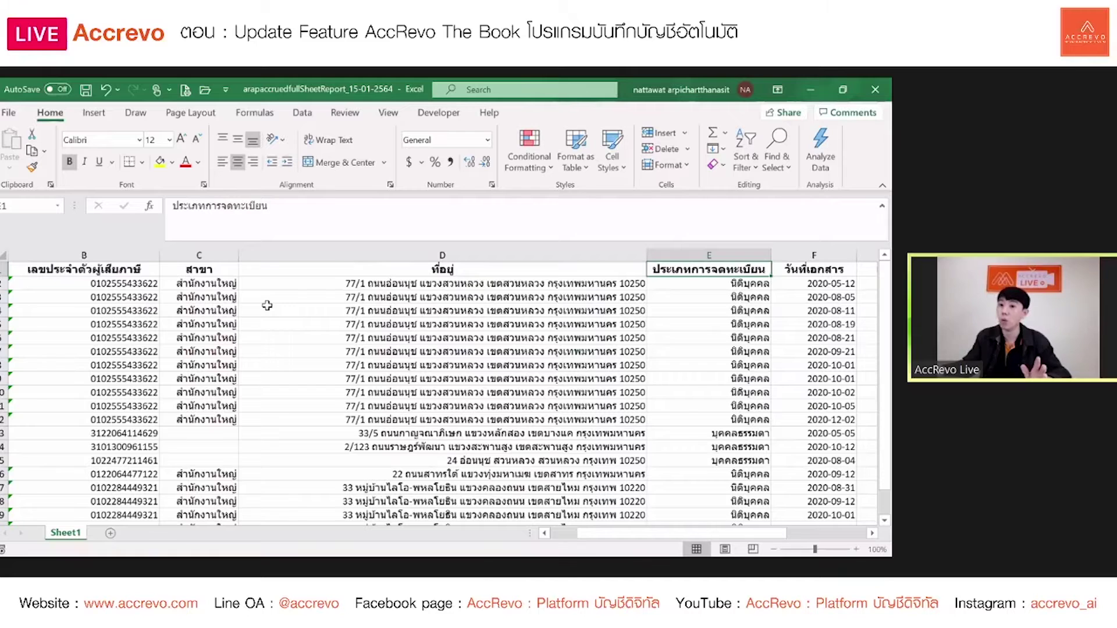
pyautogui.press('Right')
pyautogui.press('Right')
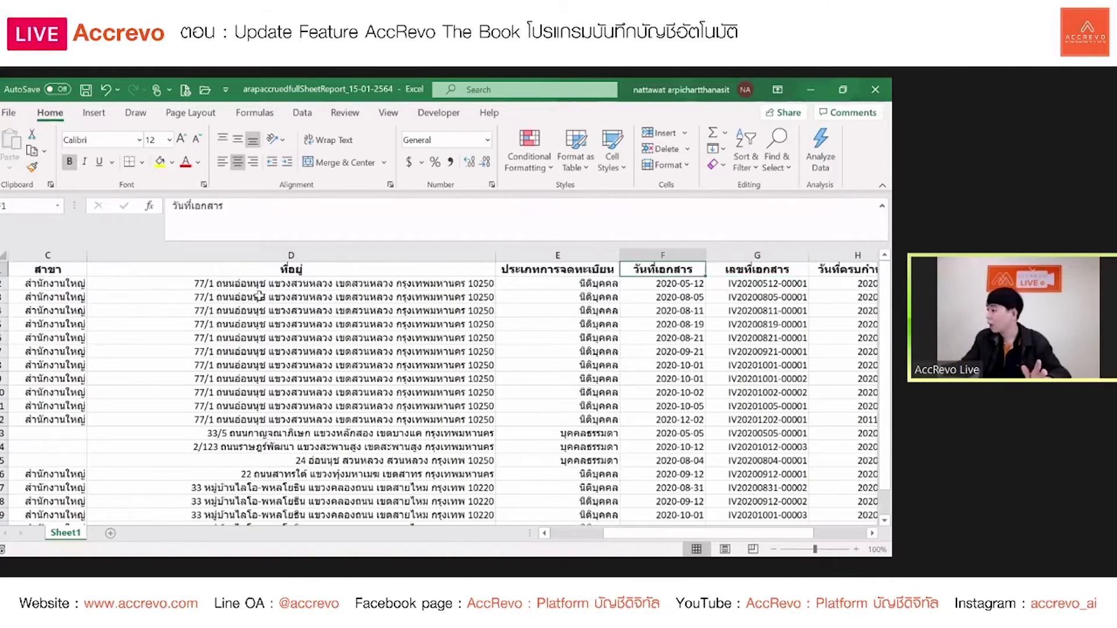
pyautogui.press('Right')
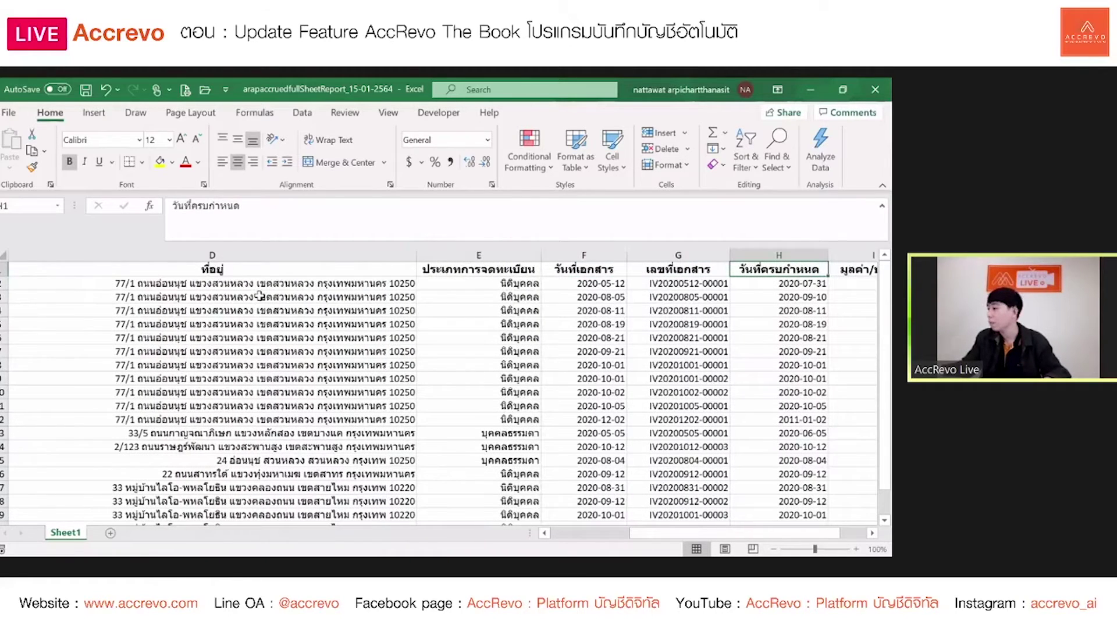
pyautogui.press('Right')
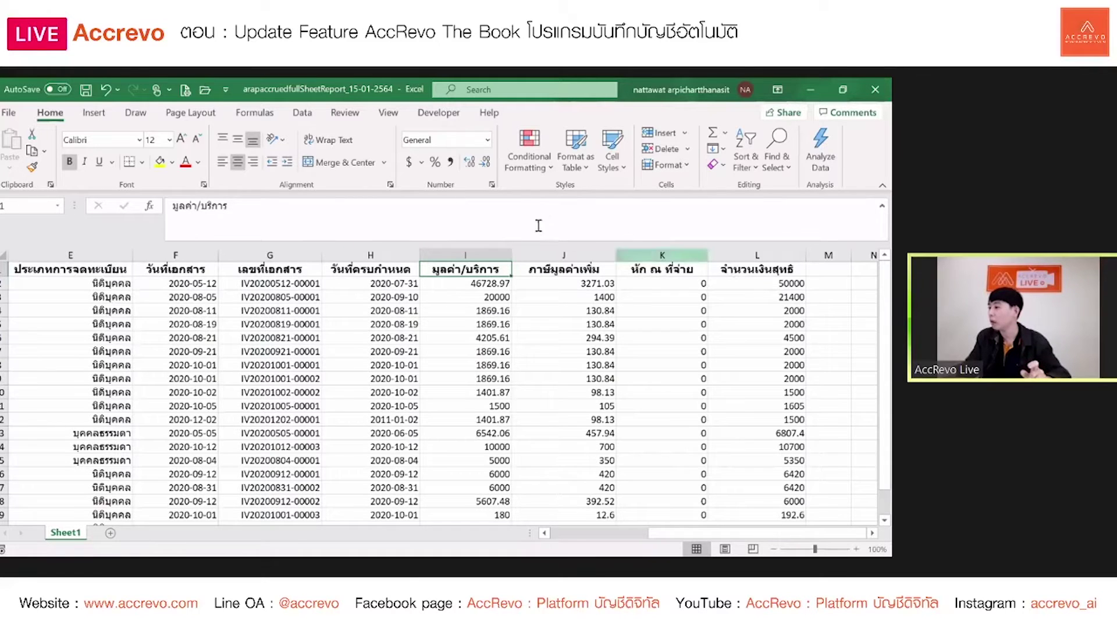
pyautogui.moveTo(493, 270); pyautogui.dragTo(747, 270)
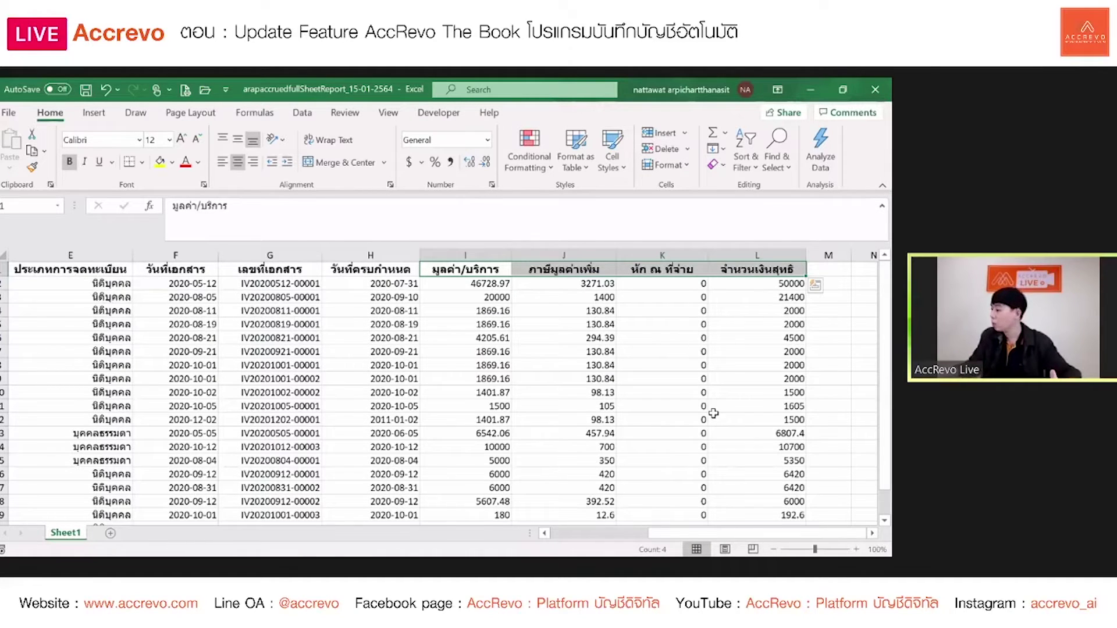
pyautogui.hscroll(-3, 236, 285)
pyautogui.scroll(-2, 241, 358)
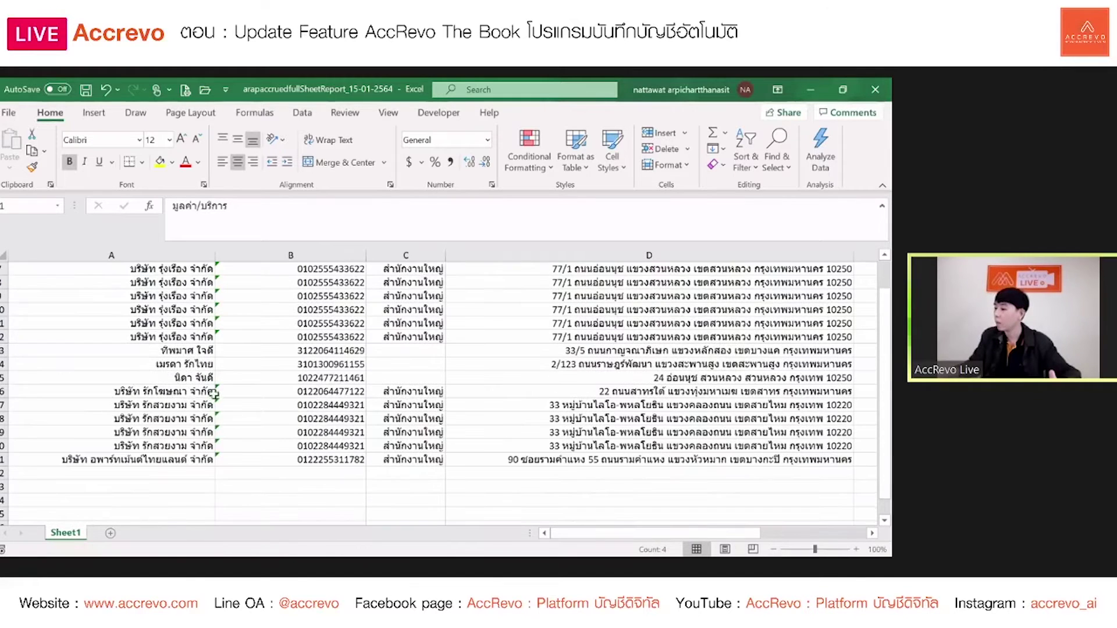
pyautogui.scroll(-1, 179, 423)
pyautogui.click(166, 433)
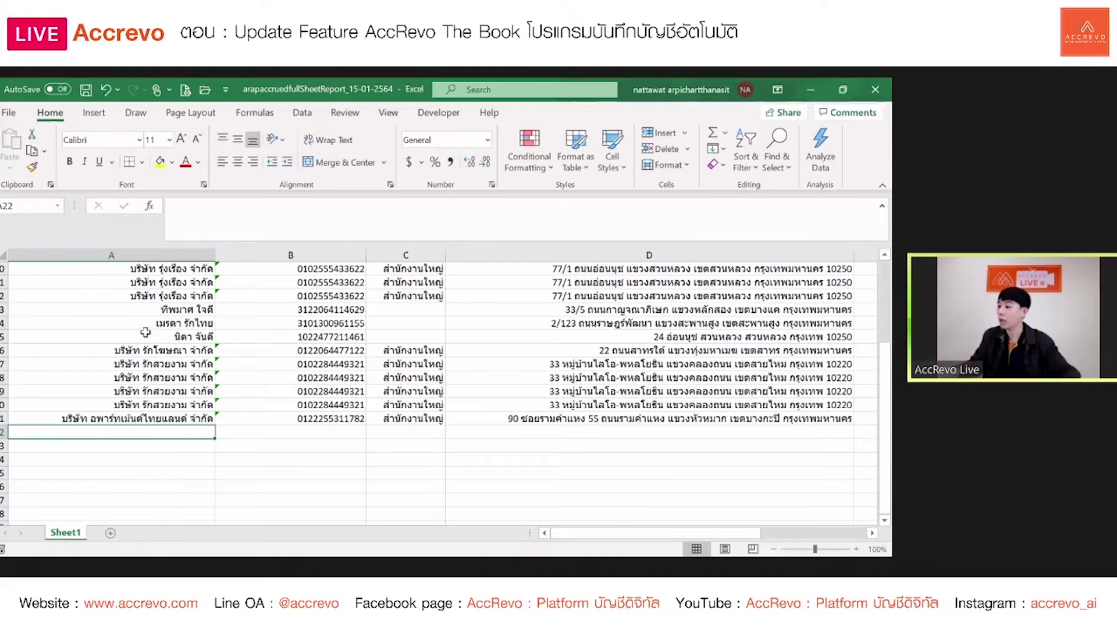
pyautogui.click(5, 351)
pyautogui.moveTo(6, 359); pyautogui.dragTo(4, 405)
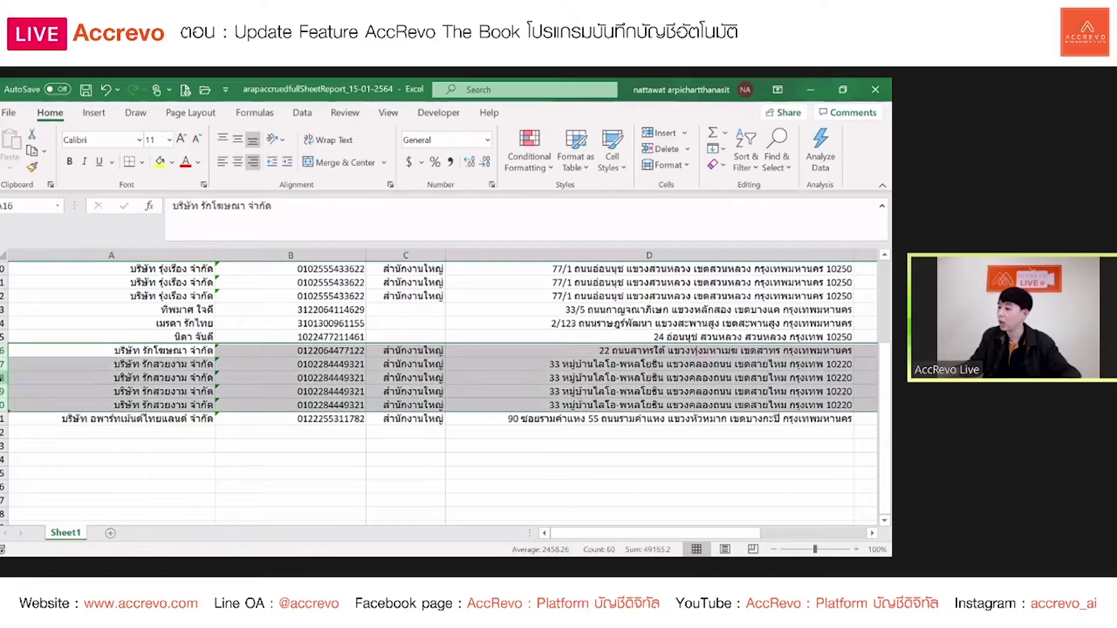
pyautogui.rightClick(4, 384)
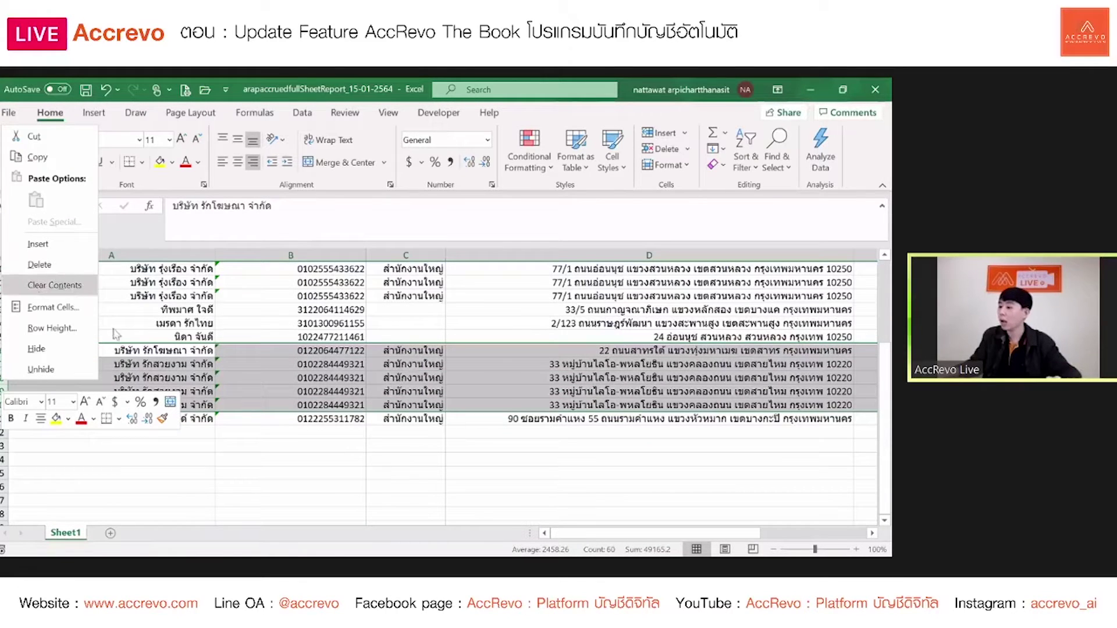
pyautogui.click(179, 436)
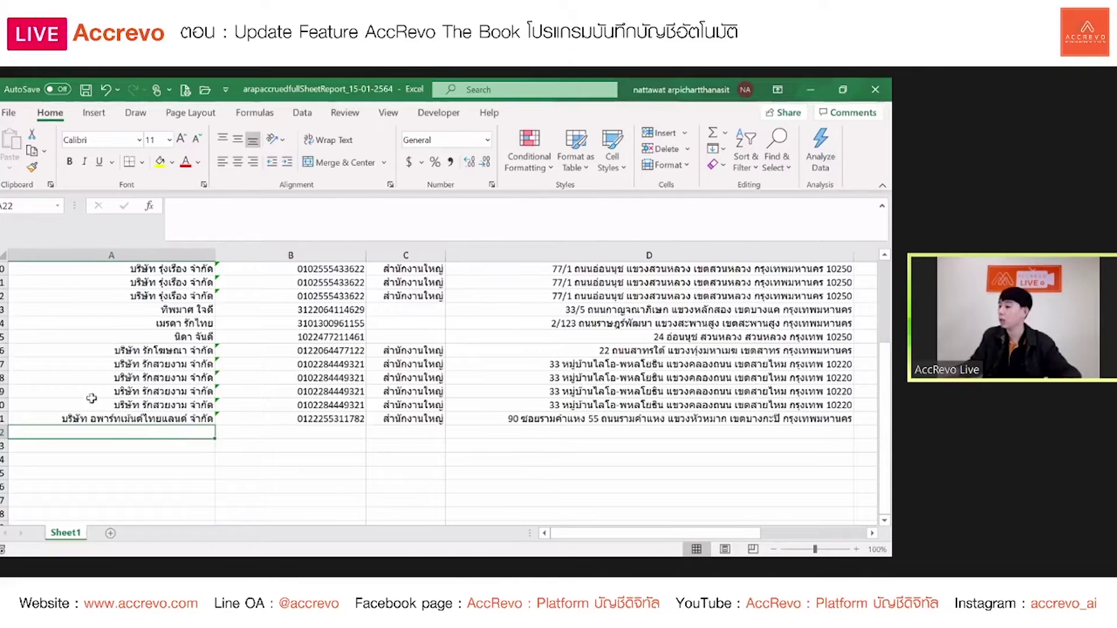
# Step: Delete rows 17 to 20 from the receivables sheet
pyautogui.moveTo(3, 364); pyautogui.dragTo(3, 405)
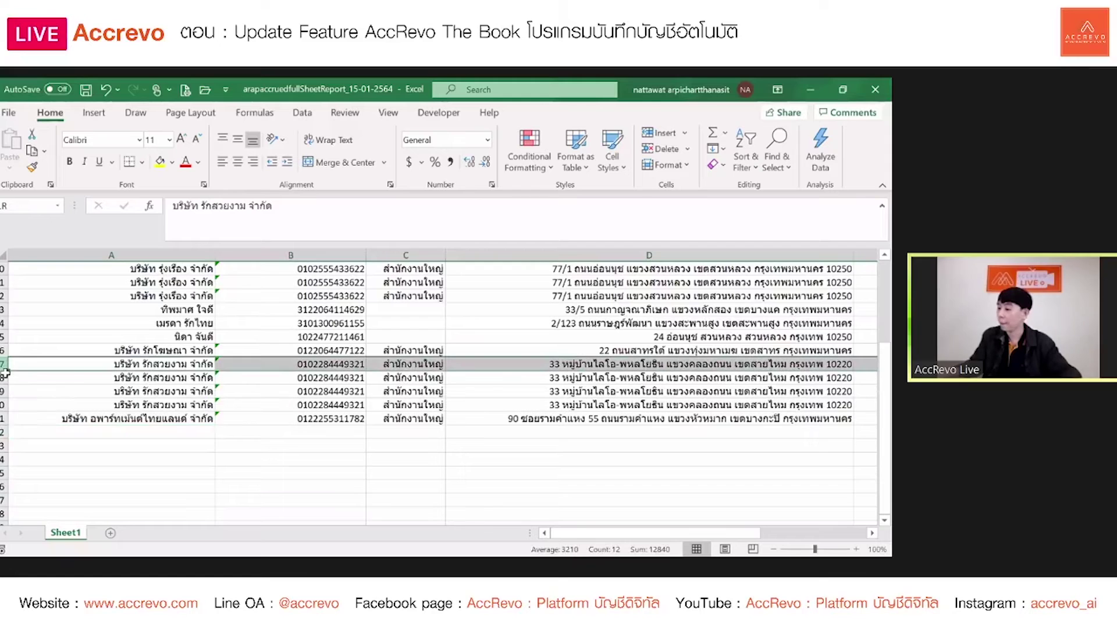
pyautogui.rightClick(5, 384)
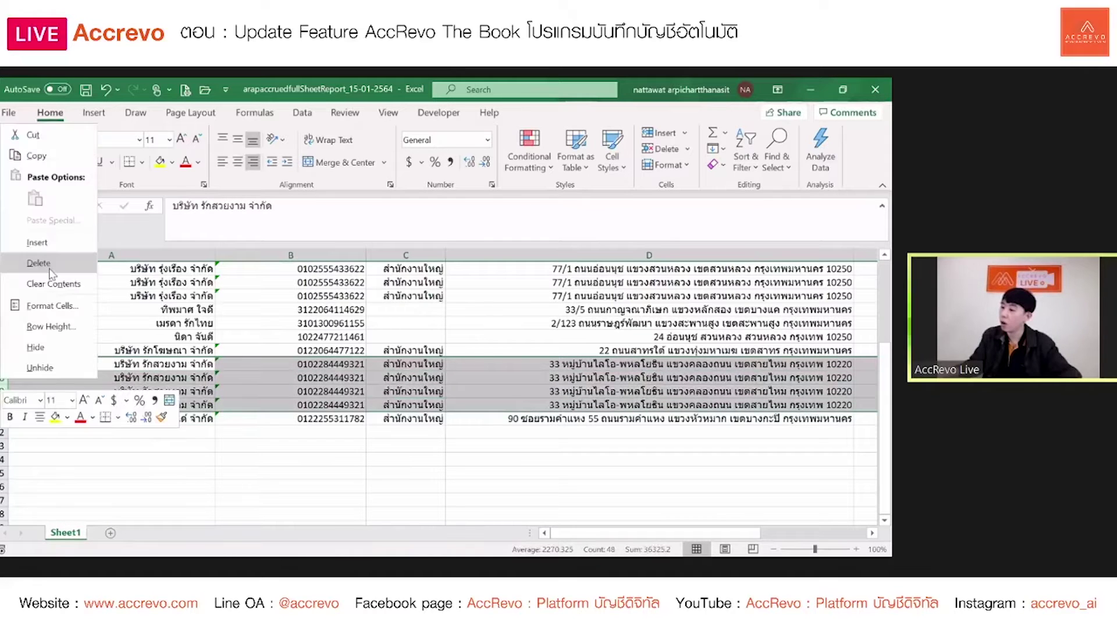
pyautogui.click(50, 270)
pyautogui.scroll(3, 102, 404)
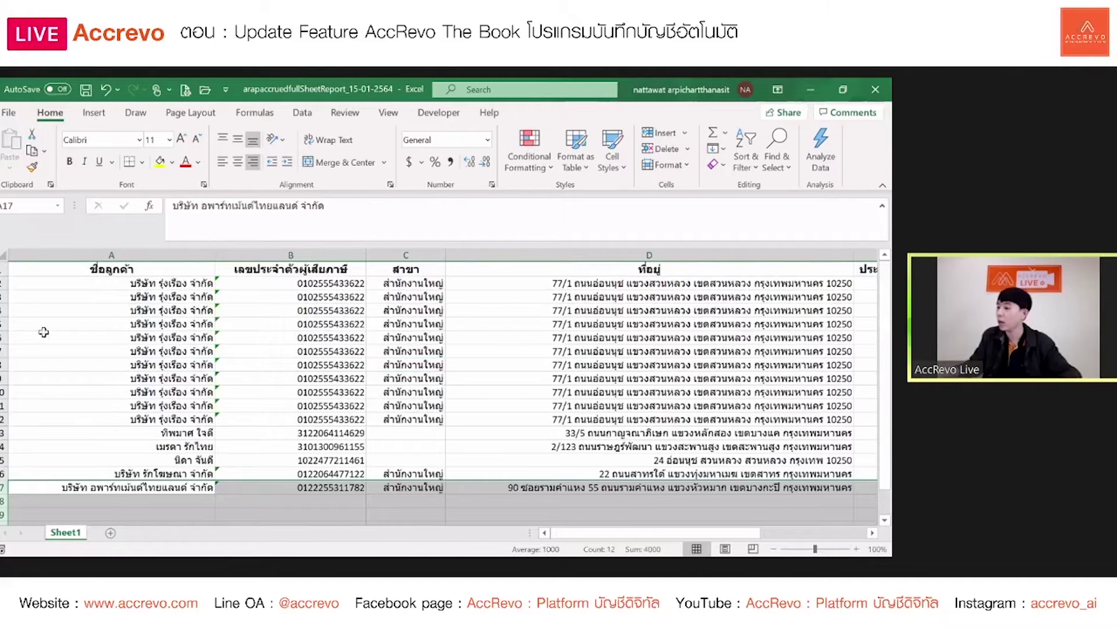
pyautogui.click(3, 285)
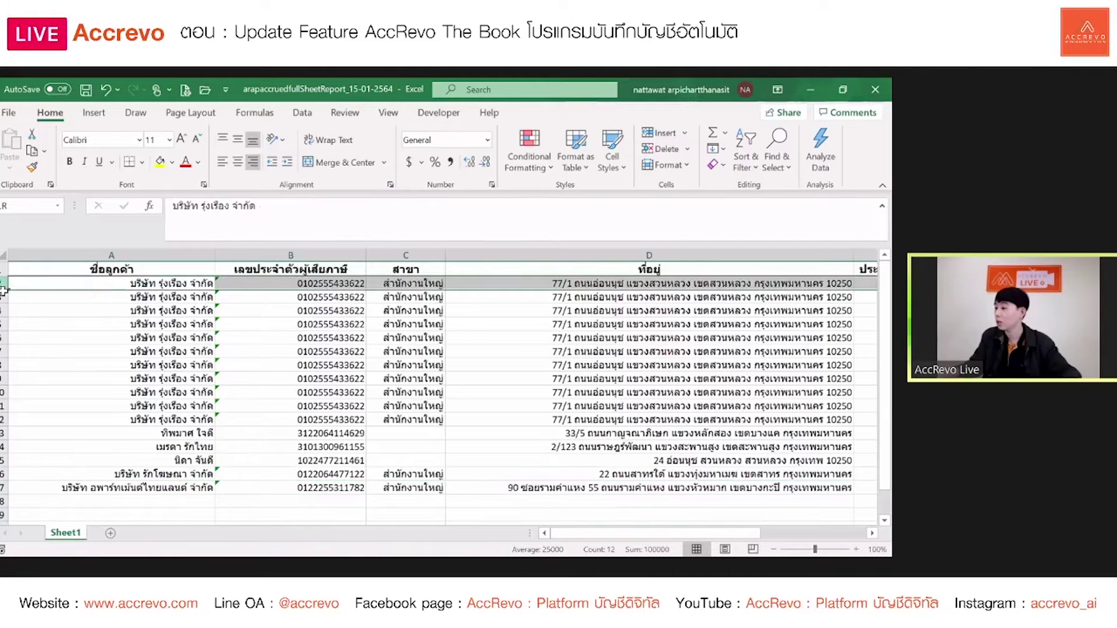
pyautogui.scroll(-2, 106, 348)
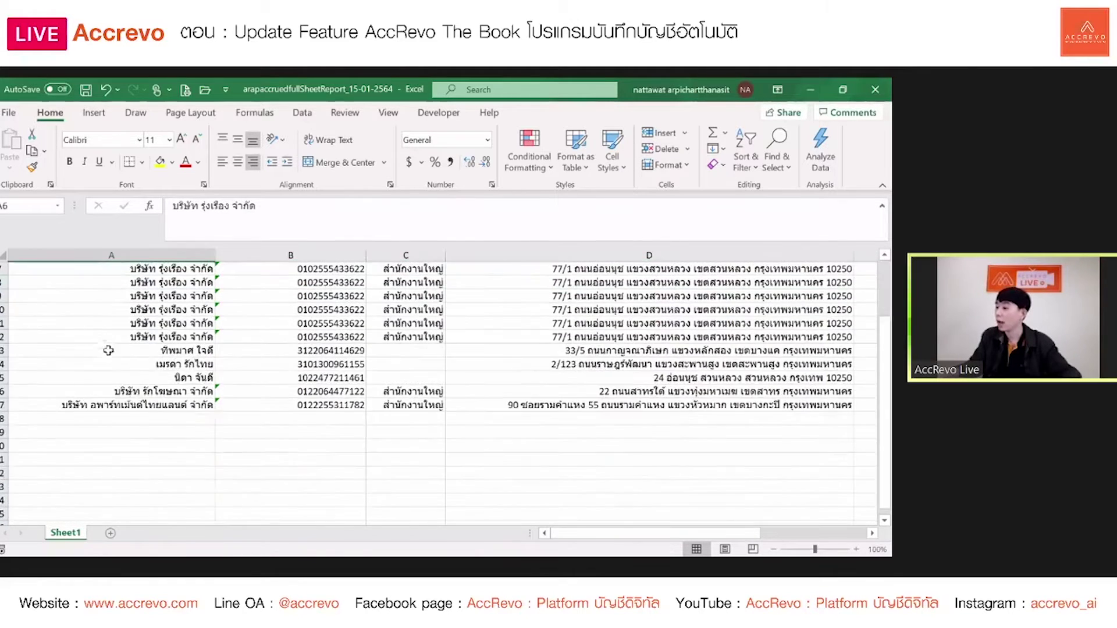
# Step: Enter ทดสอบ as the customer name in the first empty row, cell A18
pyautogui.click(156, 429)
pyautogui.doubleClick(157, 417)
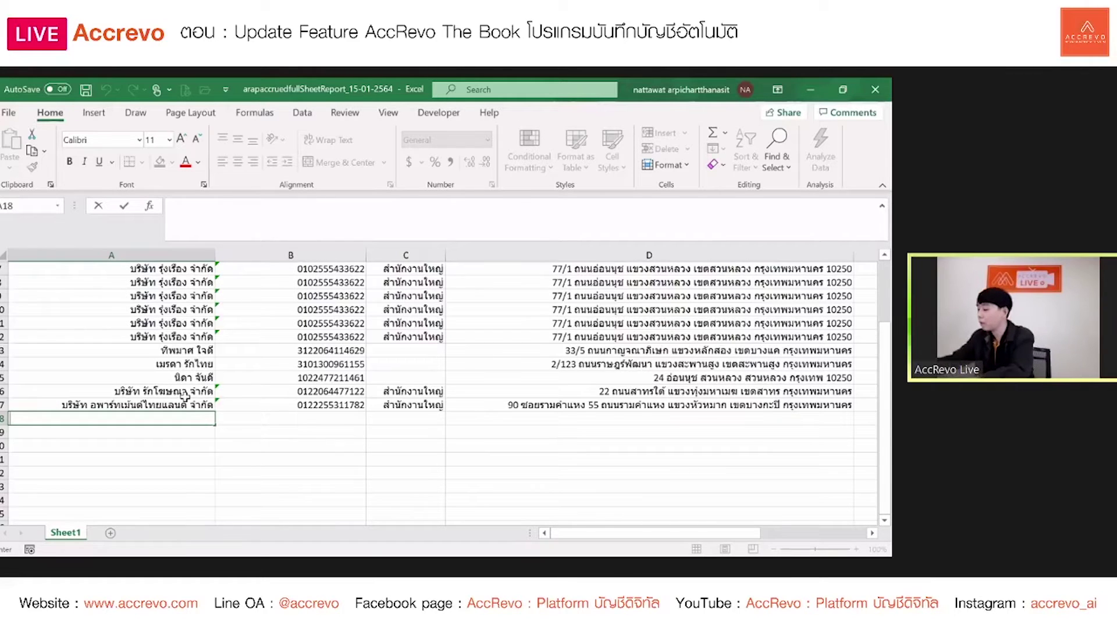
pyautogui.write('mf')
pyautogui.press('BackSpace')
pyautogui.press('BackSpace')
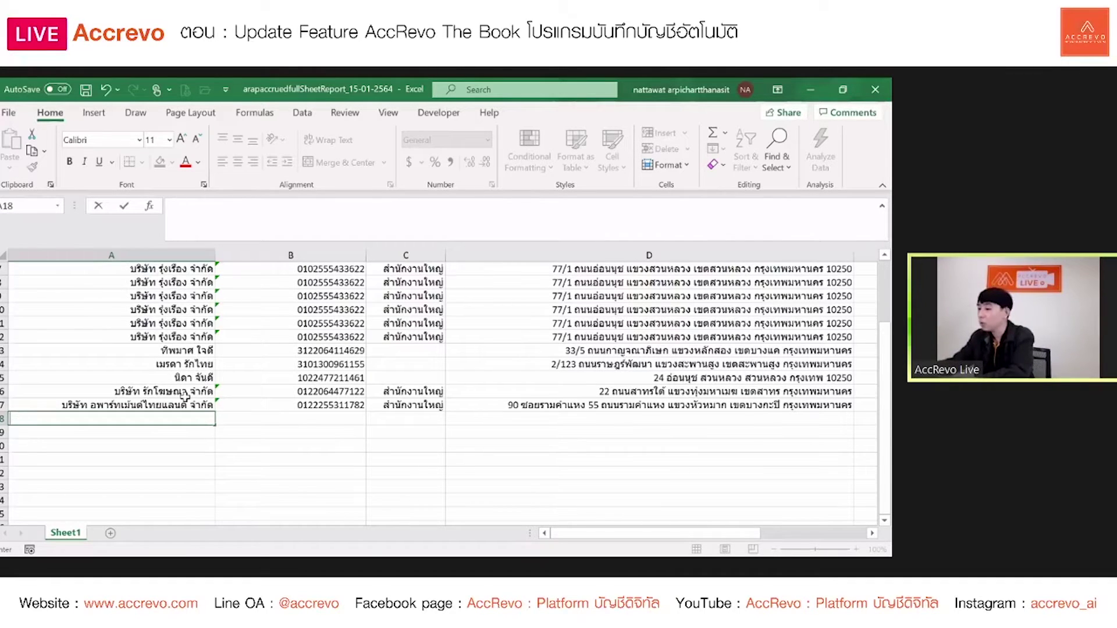
pyautogui.write('ทดสอ')
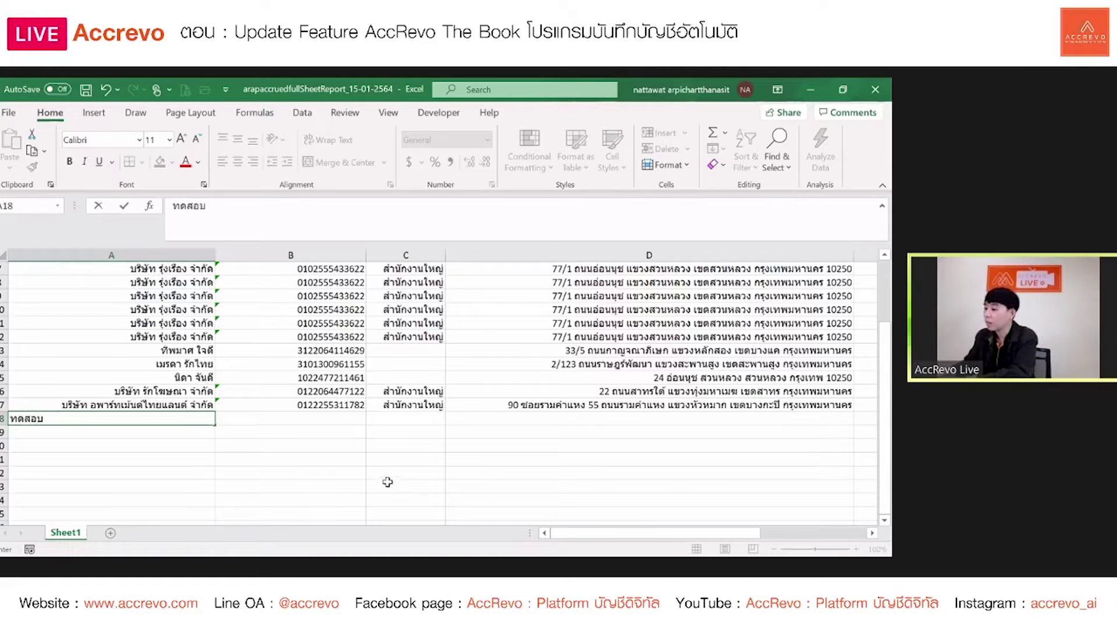
pyautogui.write('บ')
pyautogui.scroll(2, 335, 449)
pyautogui.scroll(1, 335, 451)
pyautogui.scroll(-2, 332, 462)
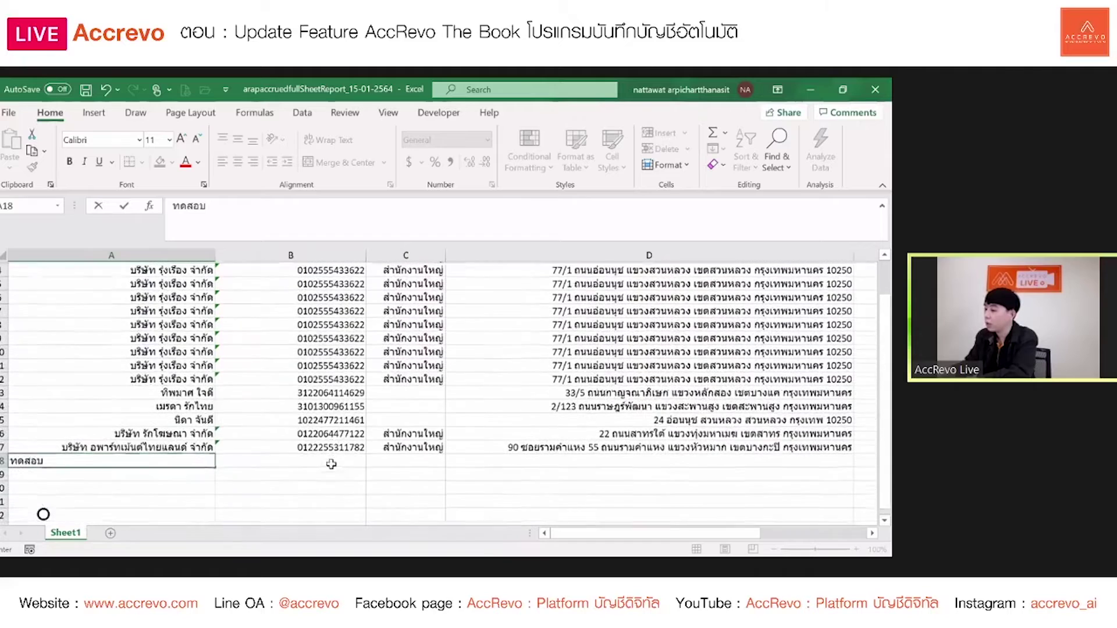
pyautogui.press('Tab')
# Step: Enter a 13-digit taxpayer ID for the ทดสอบ customer in cell B18
pyautogui.scroll(1, 340, 479)
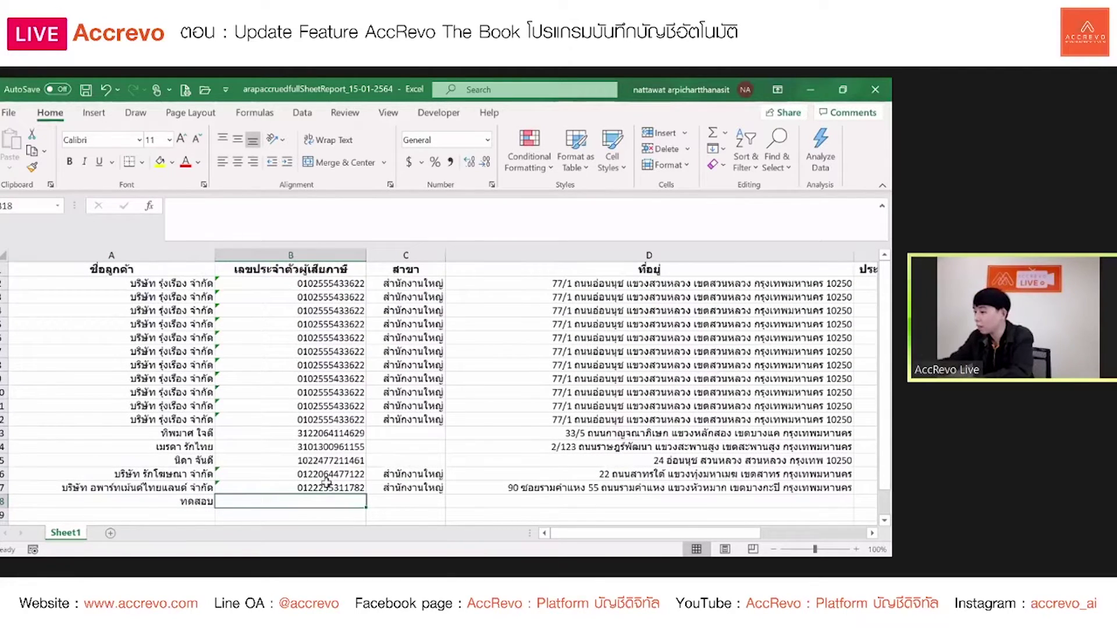
pyautogui.write('1')
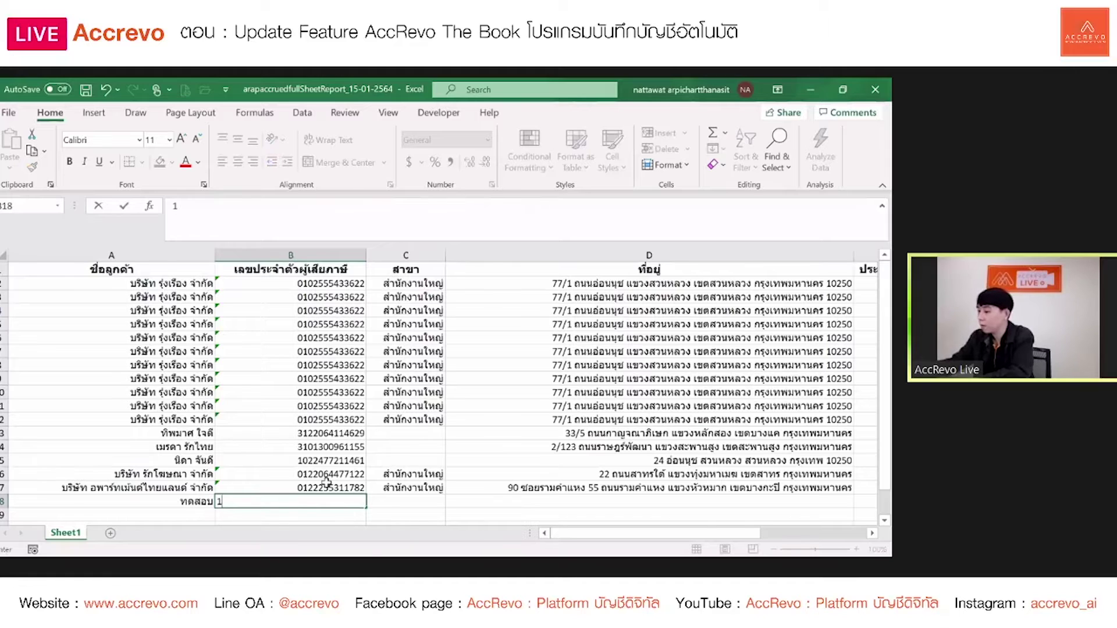
pyautogui.write('234567')
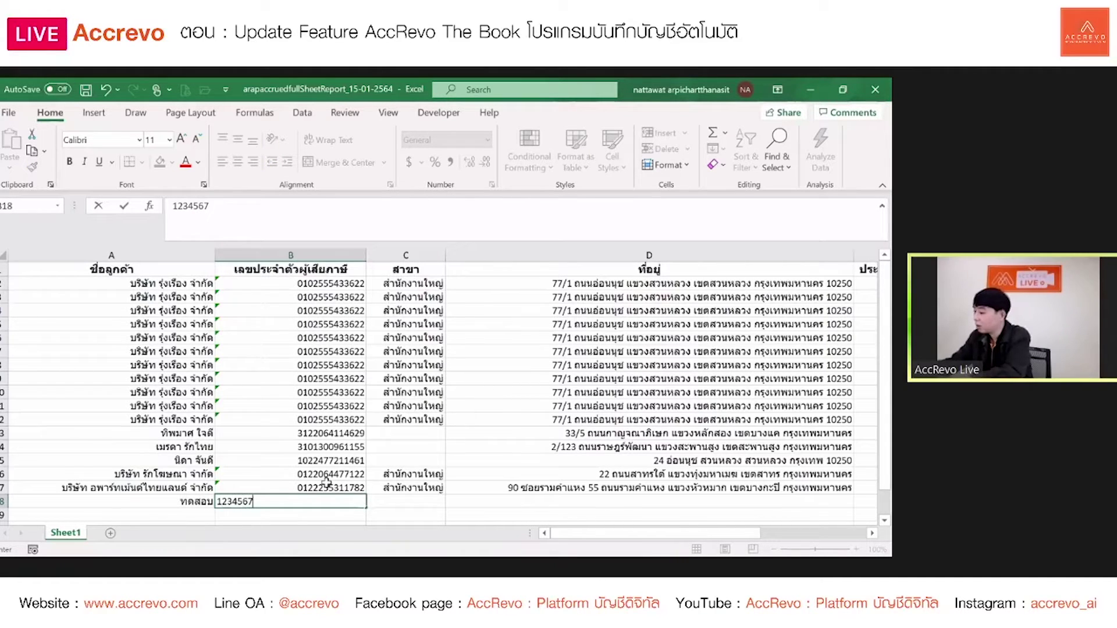
pyautogui.write('890012')
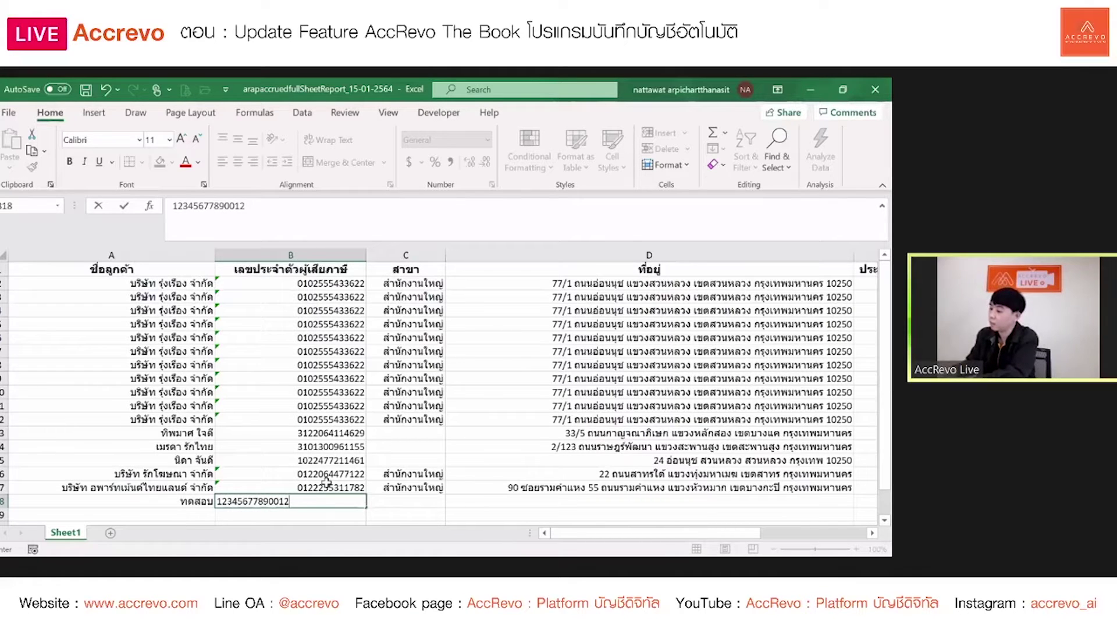
pyautogui.press('Tab')
pyautogui.click(328, 502)
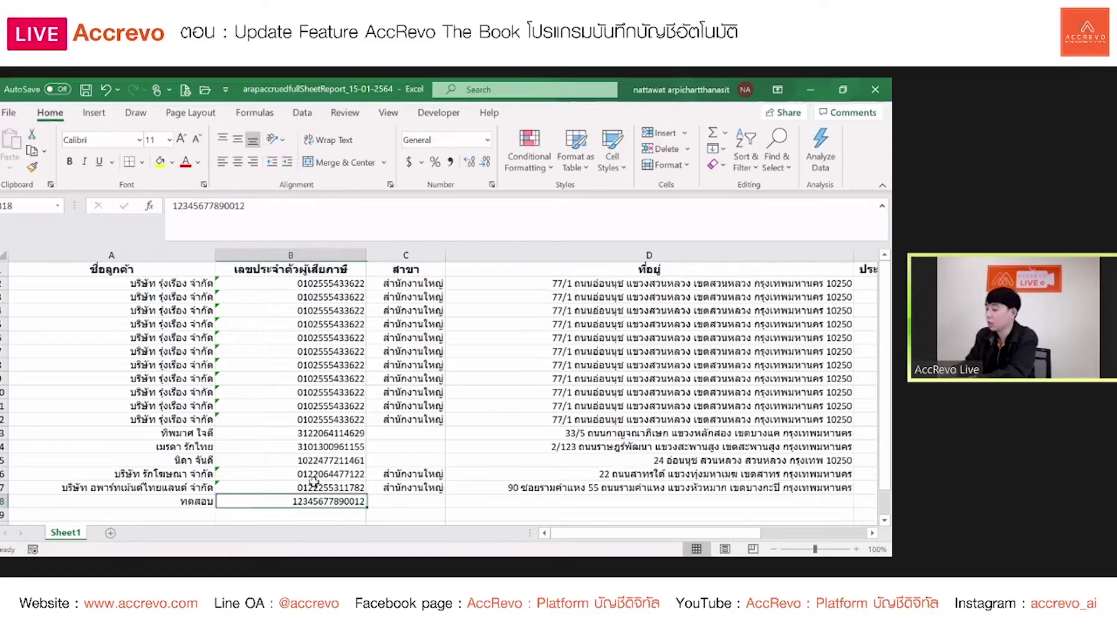
pyautogui.click(293, 217)
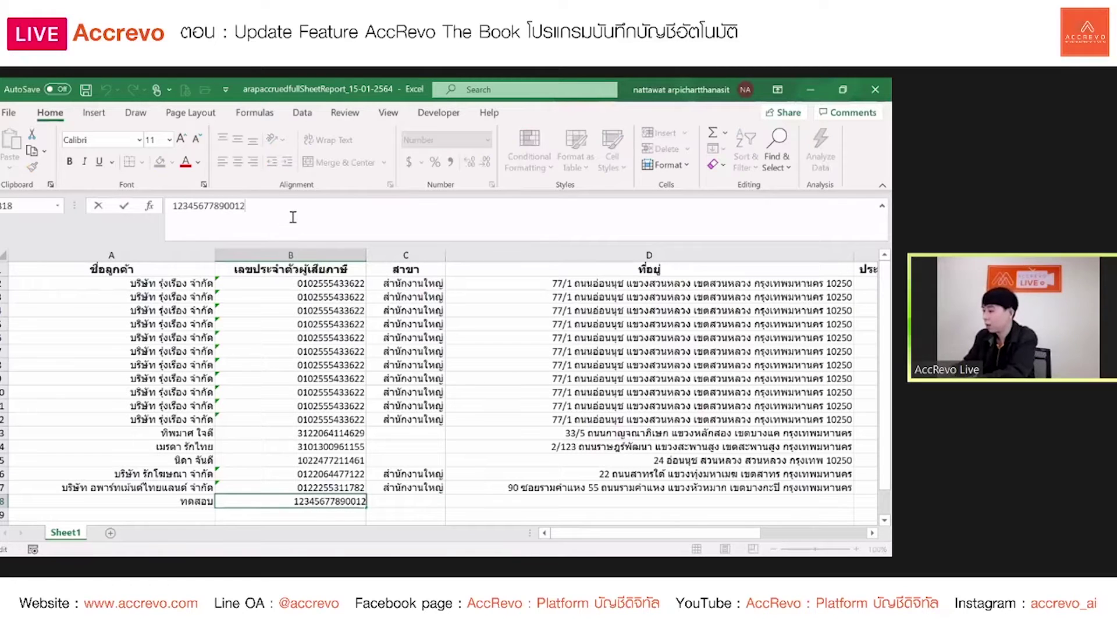
pyautogui.press('BackSpace')
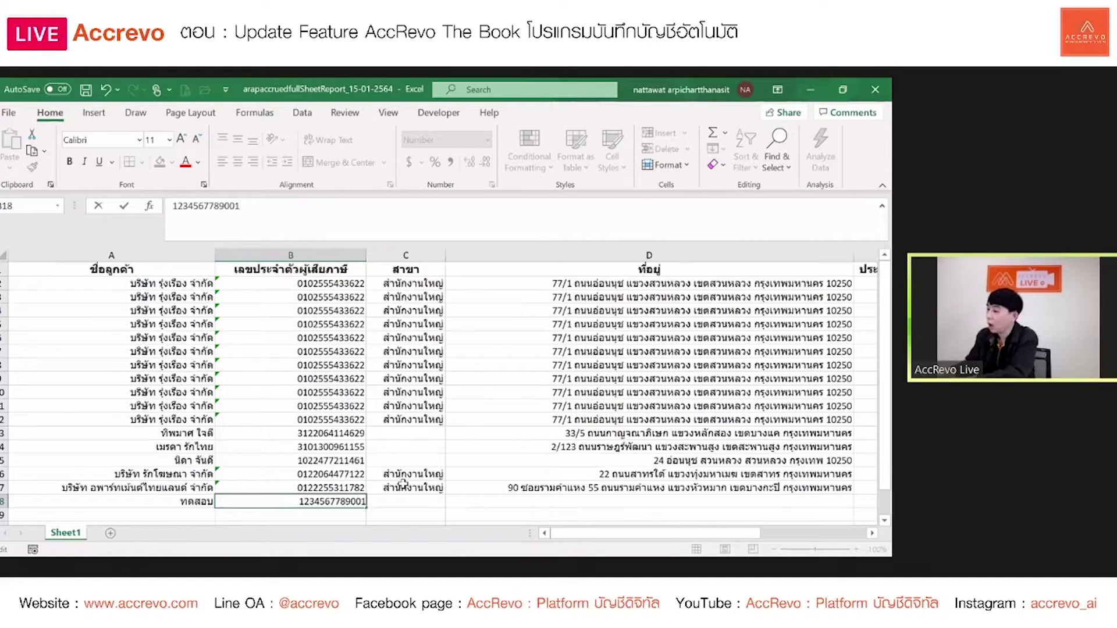
pyautogui.press('Tab')
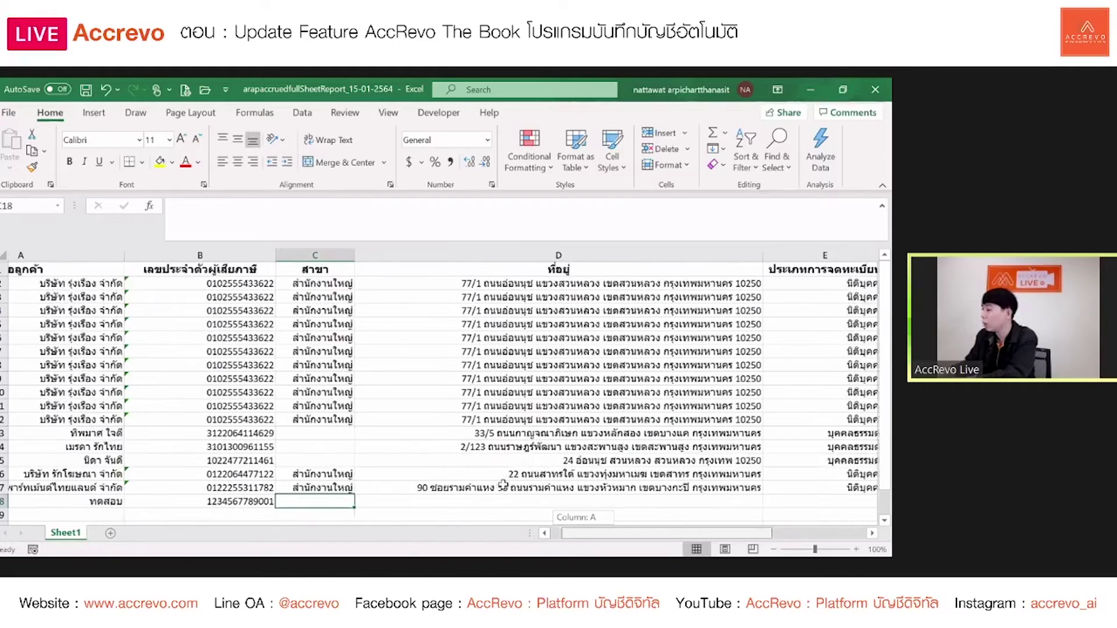
# Step: Enter the ทดสอบ customer's postal address in cell D18, leaving the สาขา cell blank
pyautogui.press('Tab')
pyautogui.write('31')
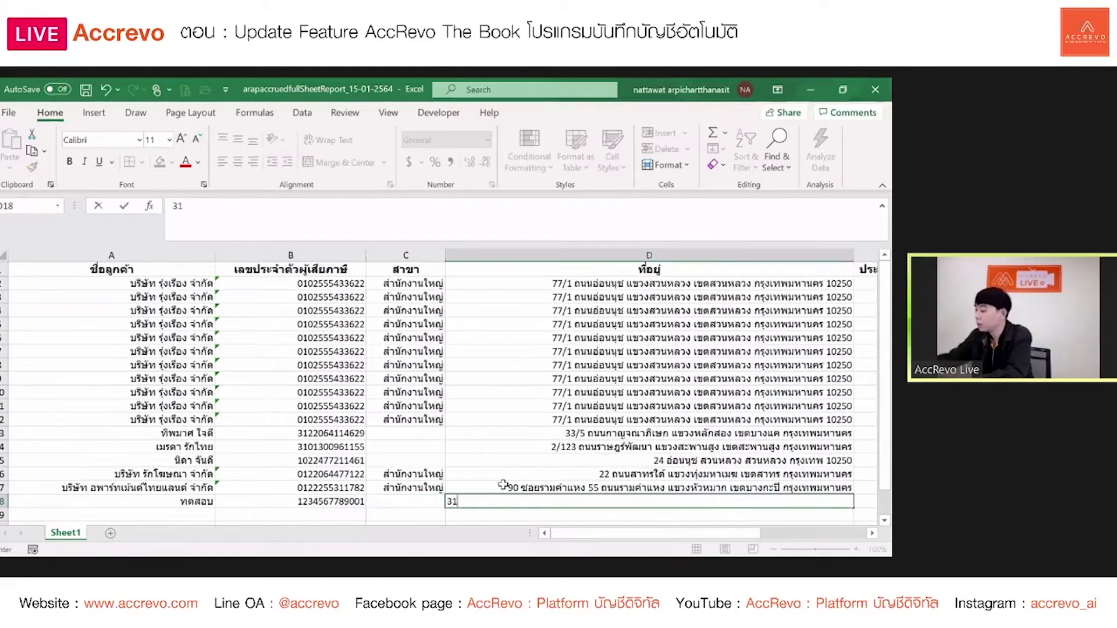
pyautogui.write('7 อา')
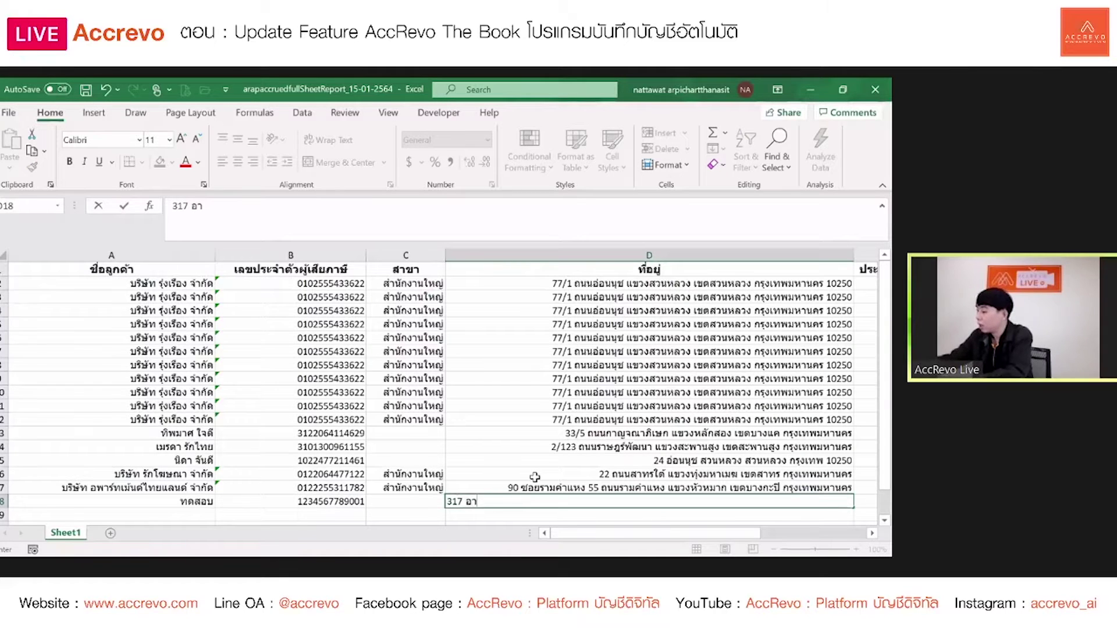
pyautogui.write('คารกมลสุโกศล')
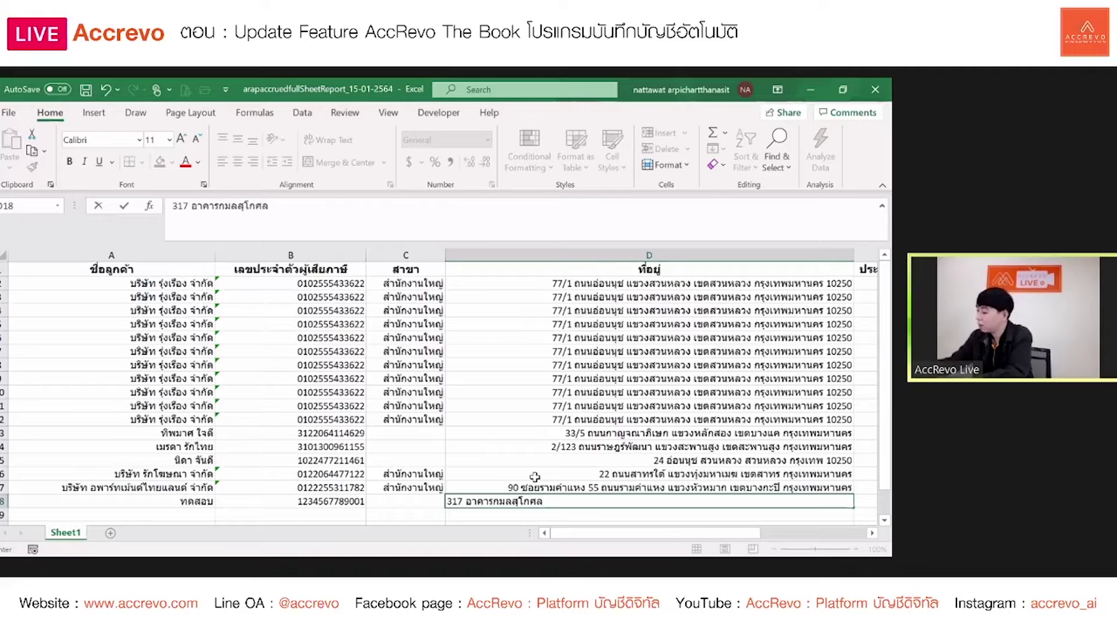
pyautogui.write(' สีลม บาง')
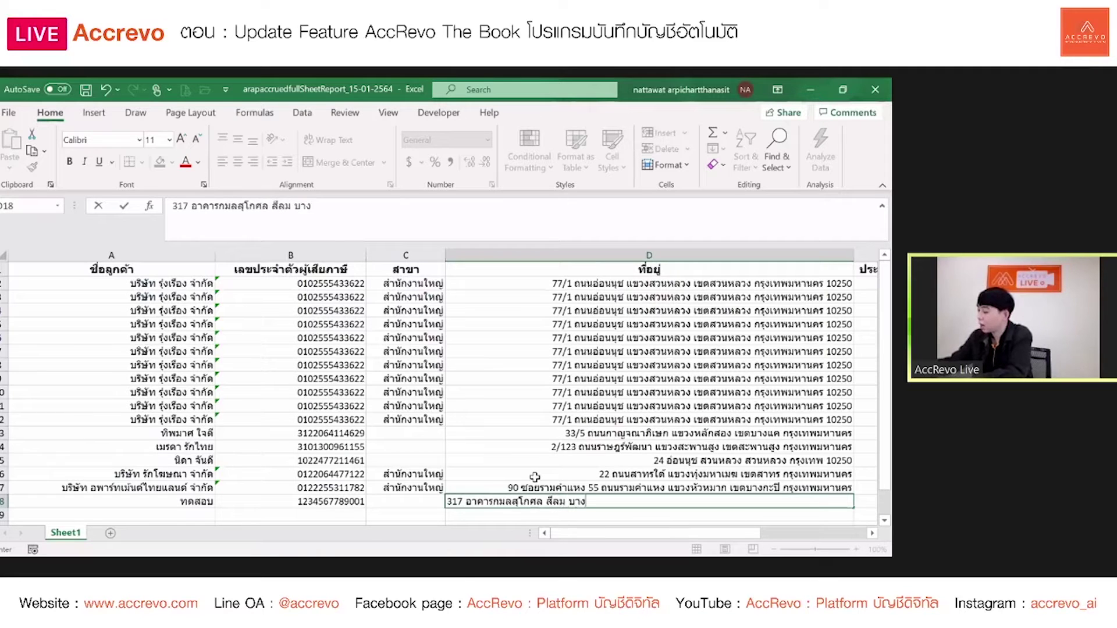
pyautogui.write('รัก กรุง')
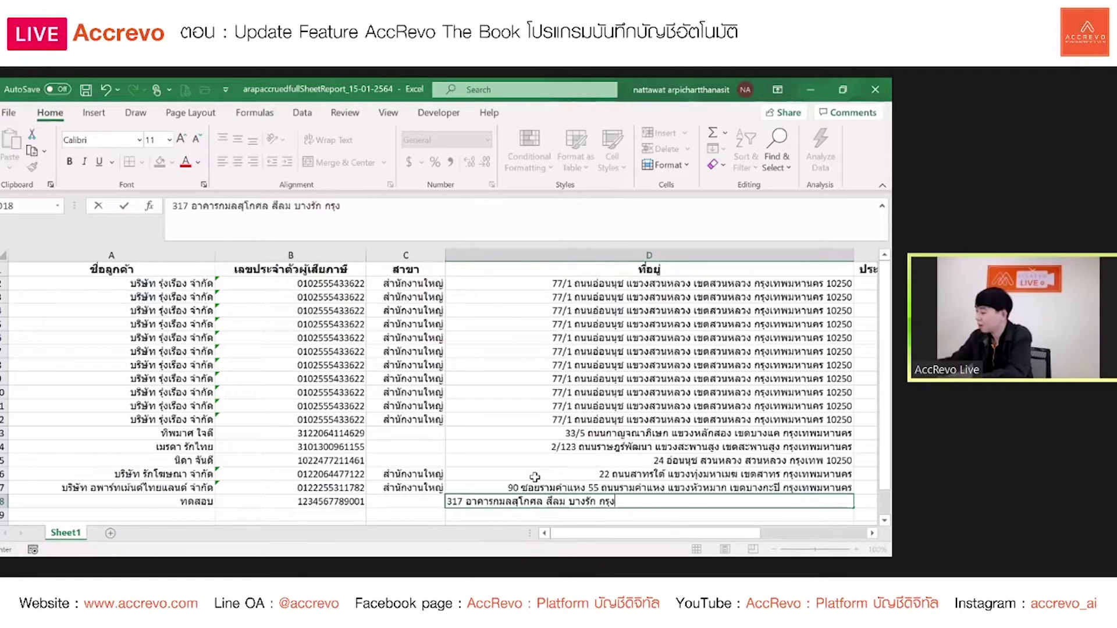
pyautogui.write('เทพ 1')
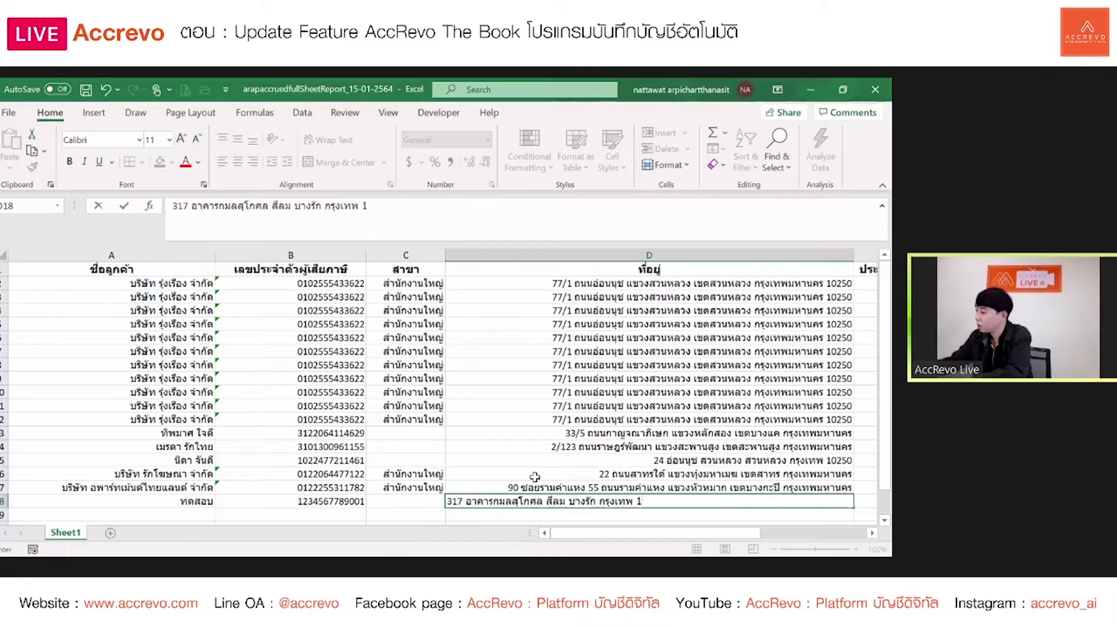
pyautogui.write('0500')
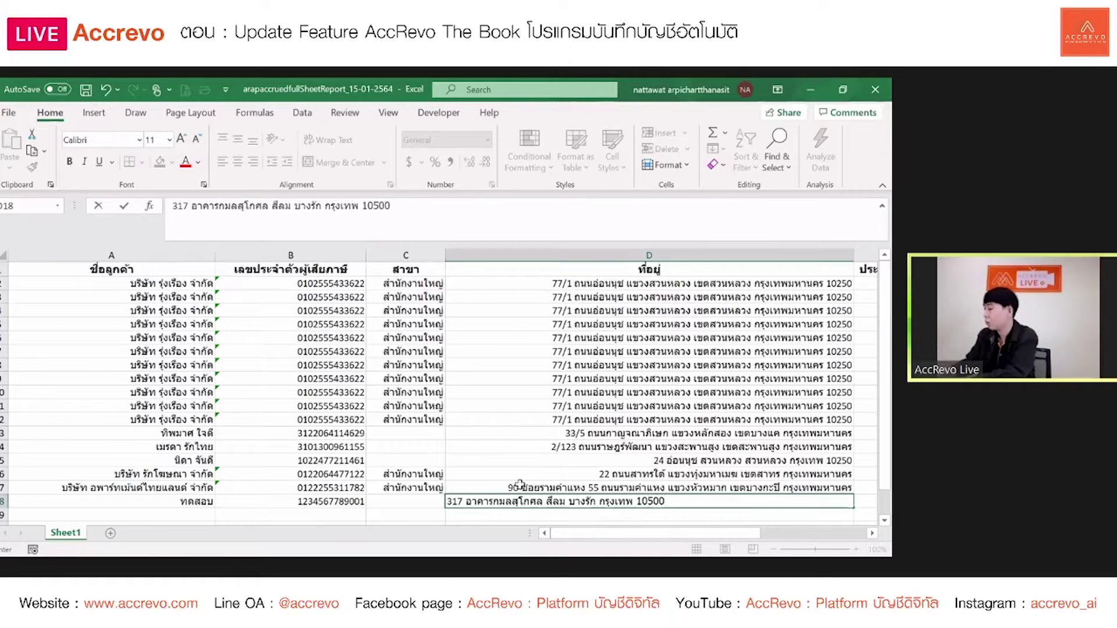
pyautogui.click(519, 484)
pyautogui.press('Down')
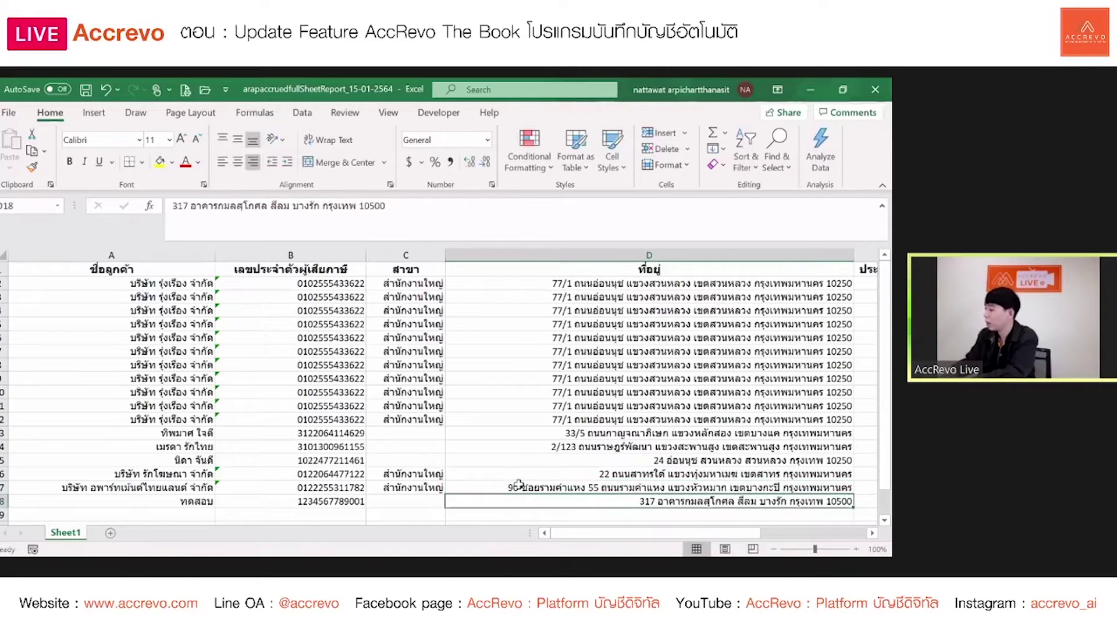
# Step: Set the ทดสอบ customer's ประเภทการจดทะเบียน in cell E18 to บุคคลธรรมดา
pyautogui.hscroll(5, 519, 484)
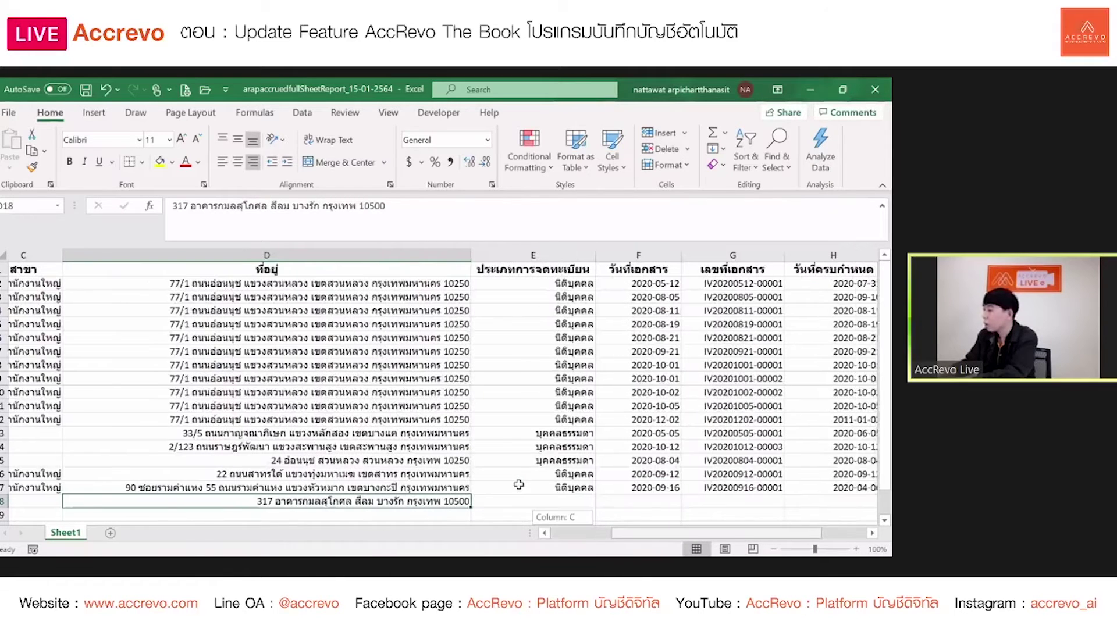
pyautogui.press('Right')
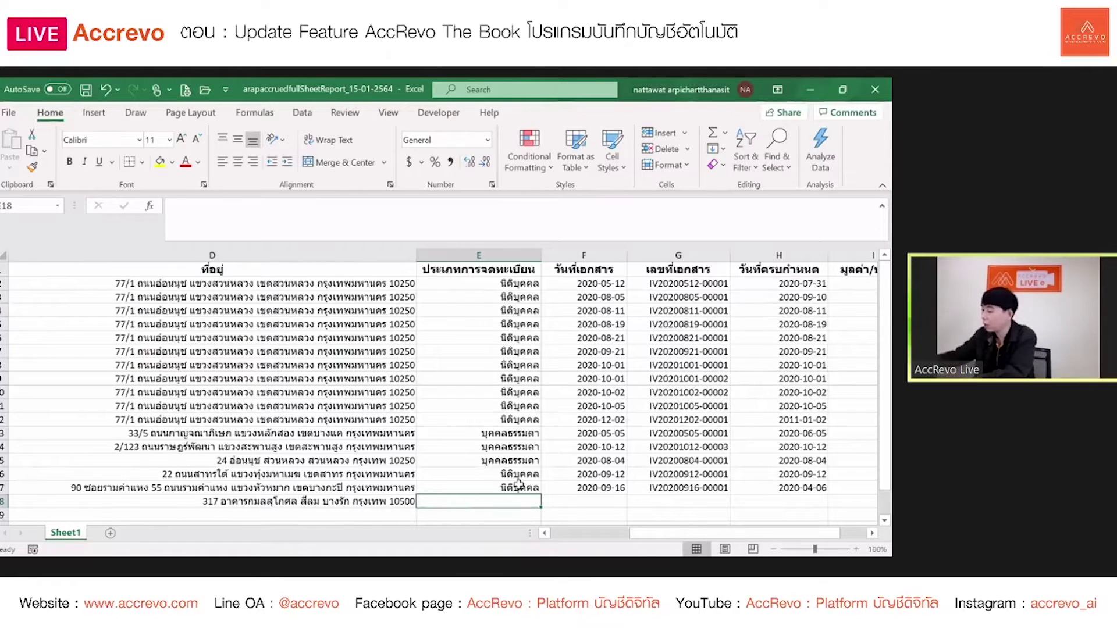
pyautogui.write('[')
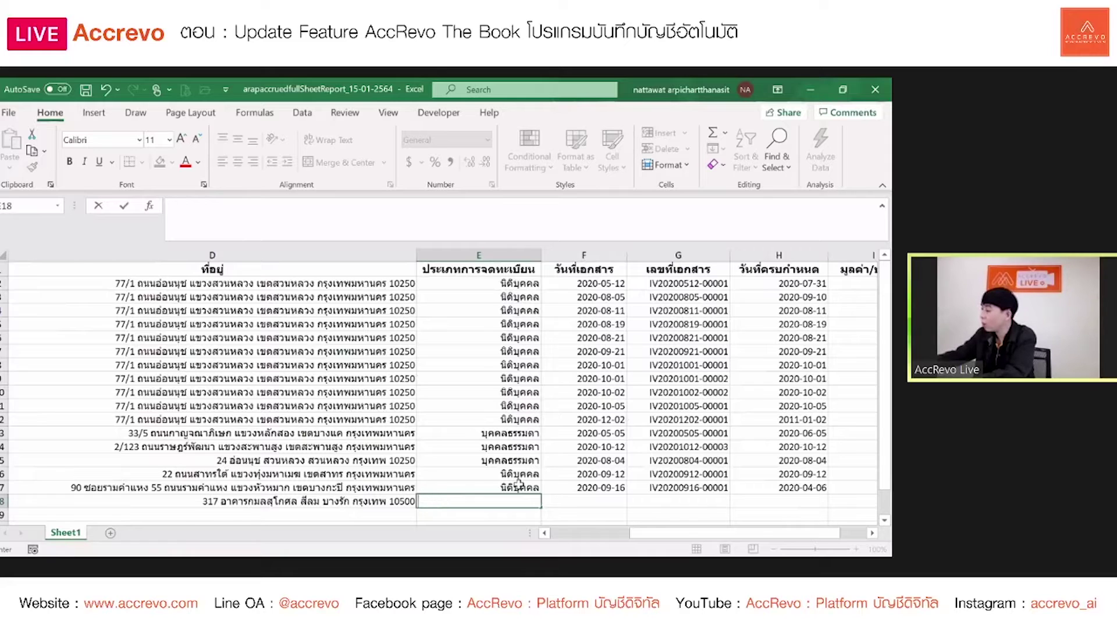
pyautogui.write('บุคคลธรรมดา')
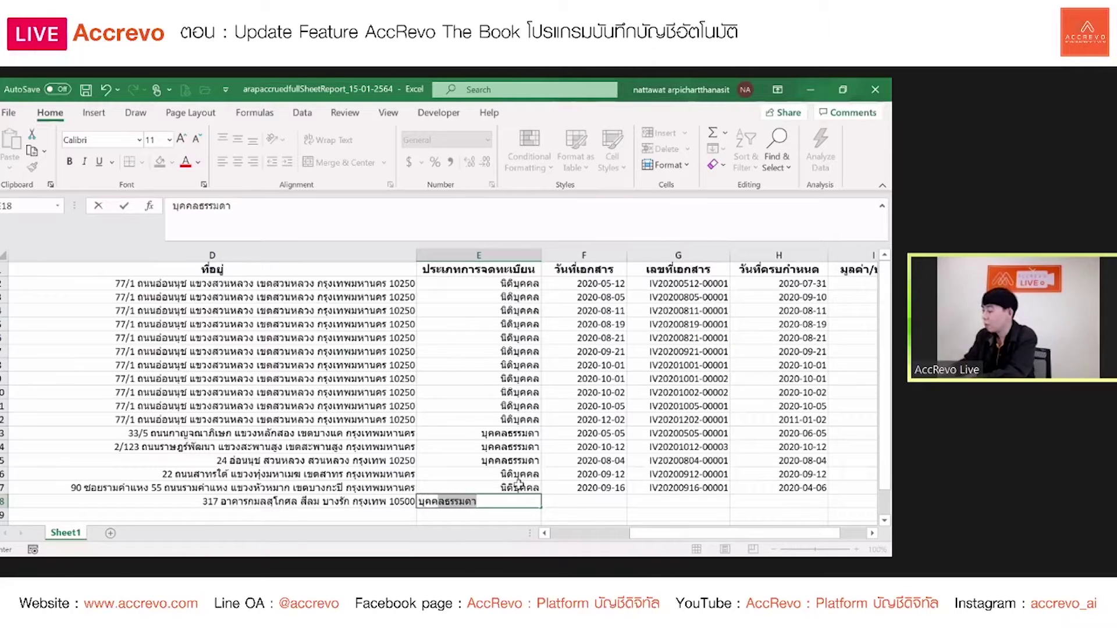
pyautogui.press('Tab')
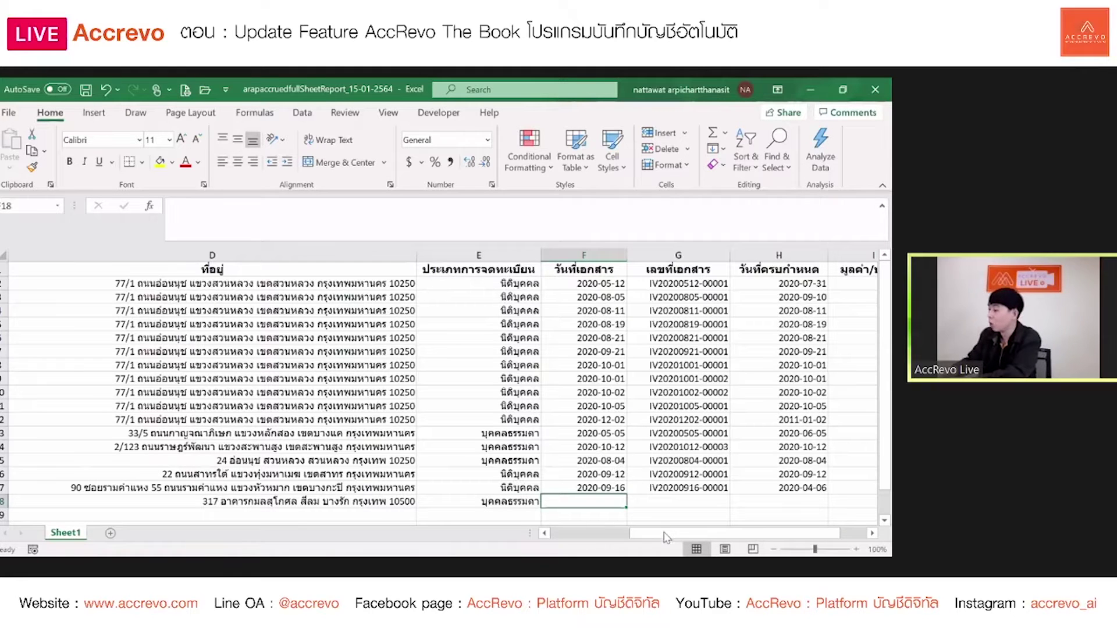
# Step: Format the วันที่เอกสาร cell F18 as a Date with the 3/14/12 type
pyautogui.hscroll(3, 665, 533)
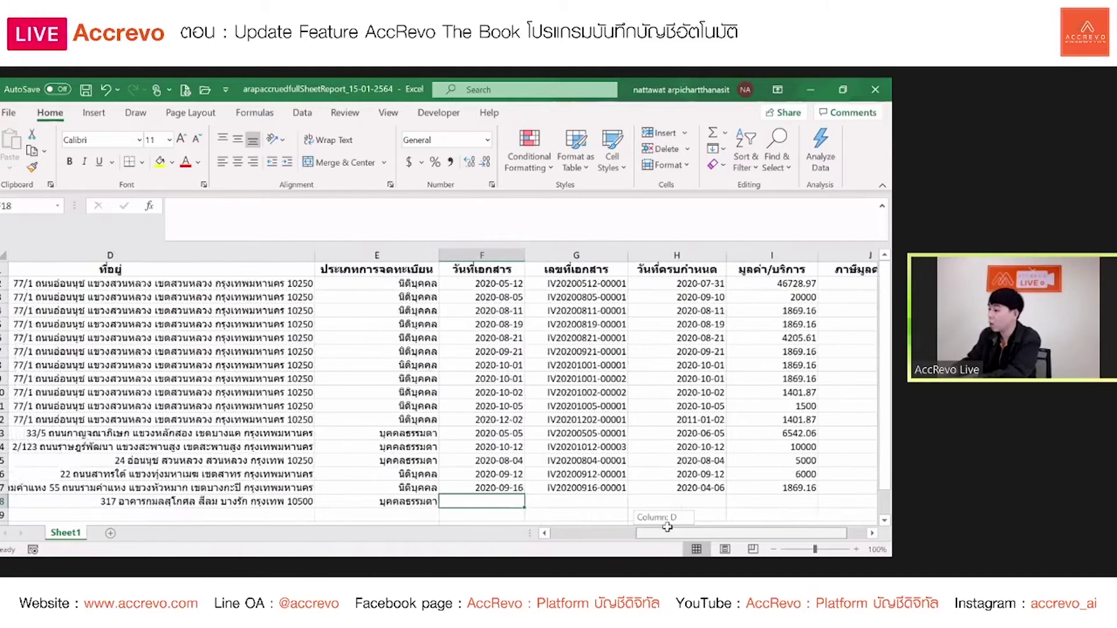
pyautogui.hscroll(-3, 668, 527)
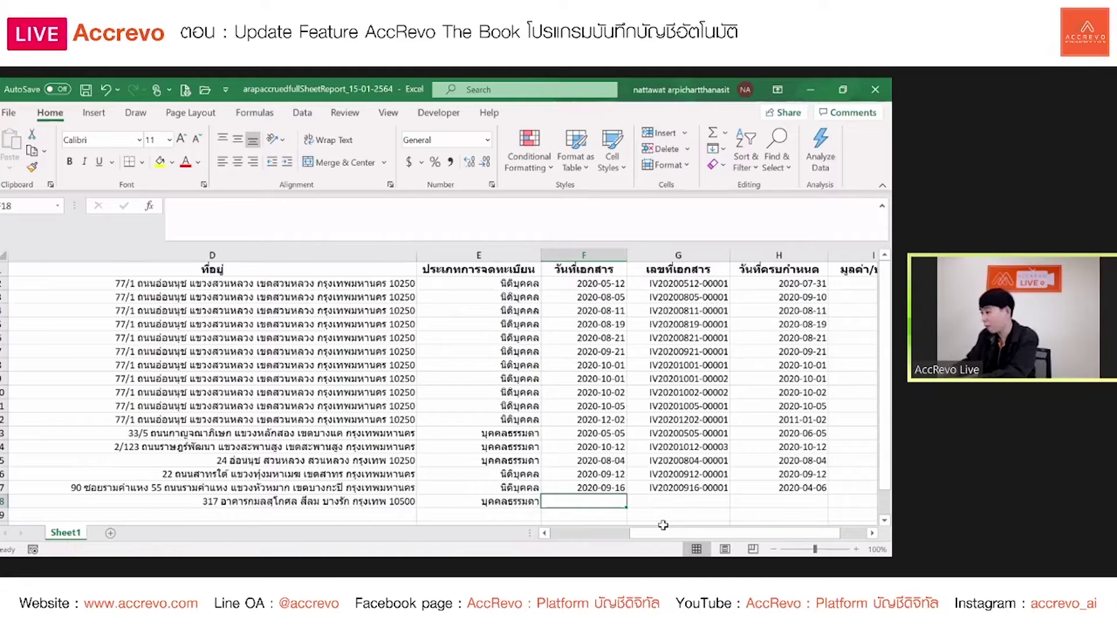
pyautogui.rightClick(601, 504)
pyautogui.press('Escape')
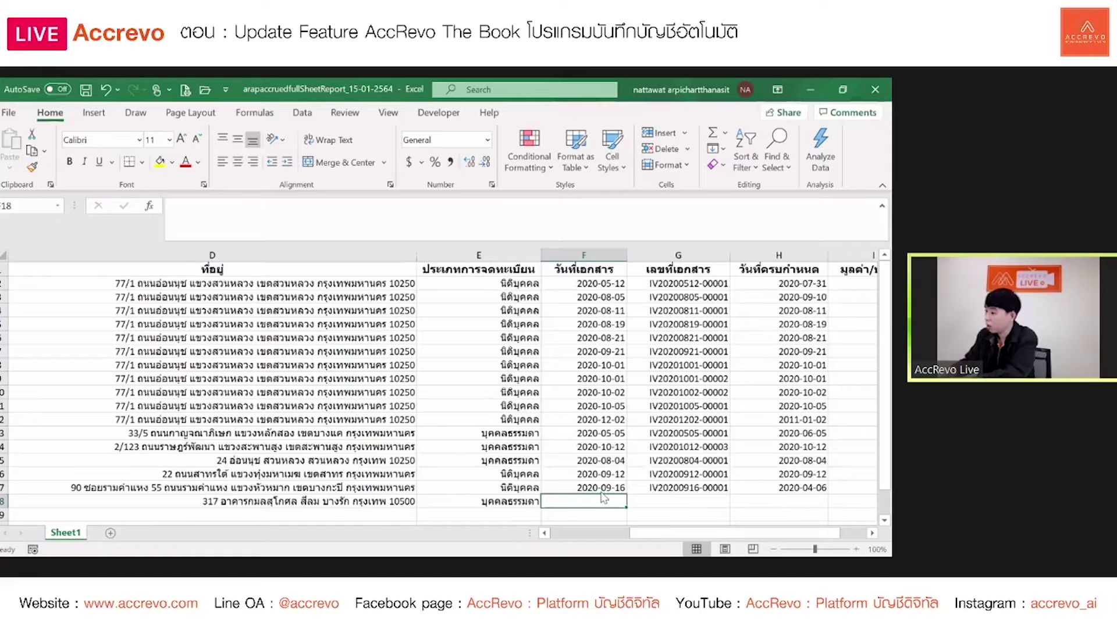
pyautogui.rightClick(604, 500)
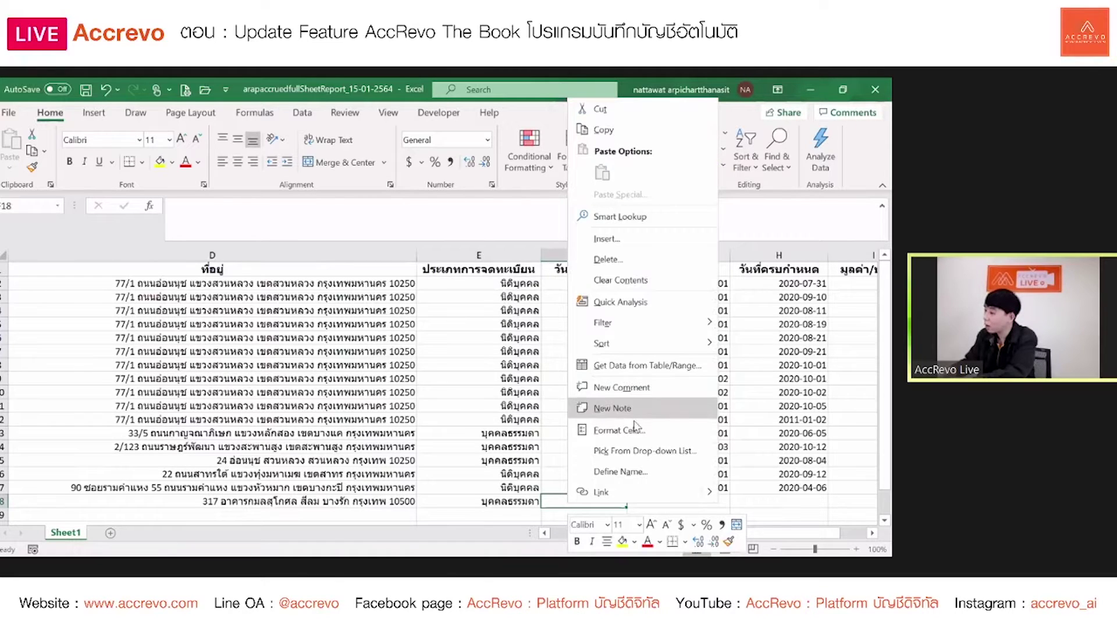
pyautogui.click(636, 434)
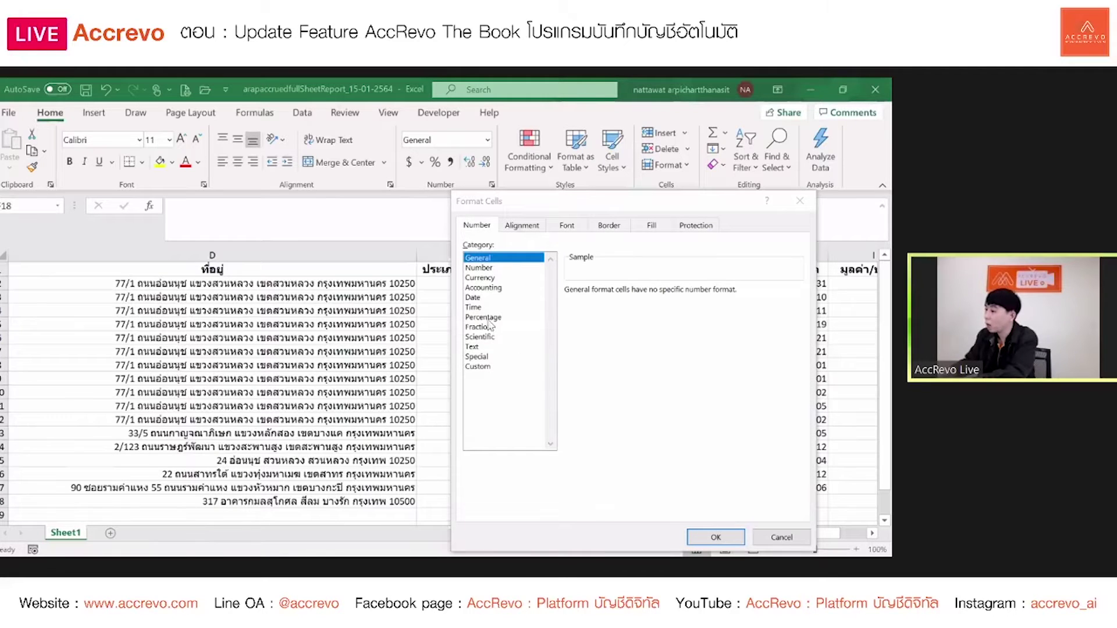
pyautogui.click(489, 298)
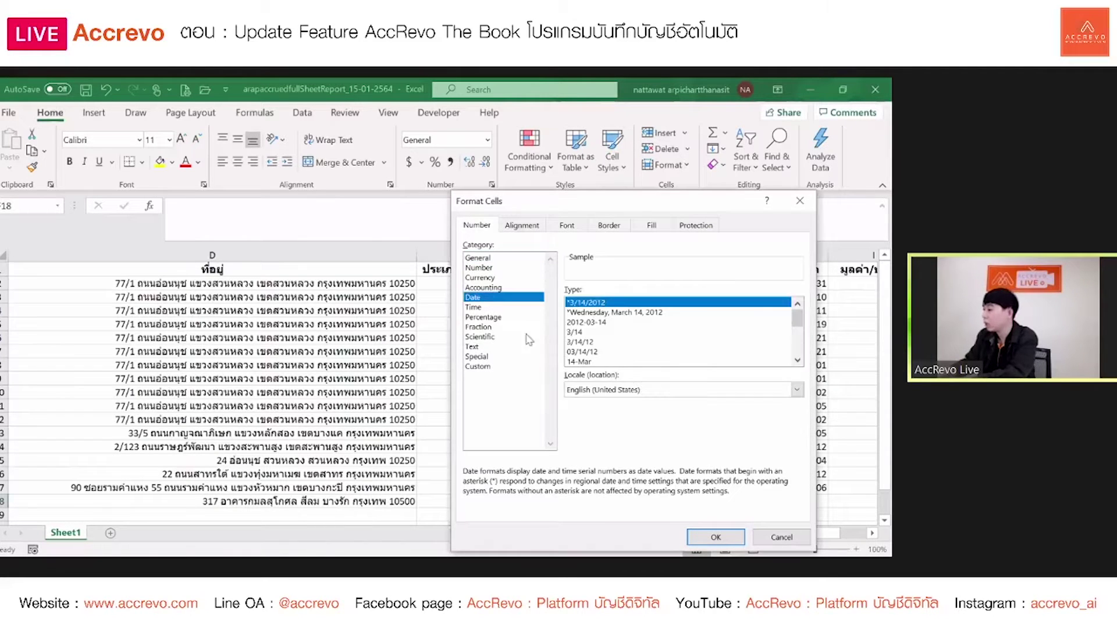
pyautogui.moveTo(798, 319); pyautogui.dragTo(797, 324)
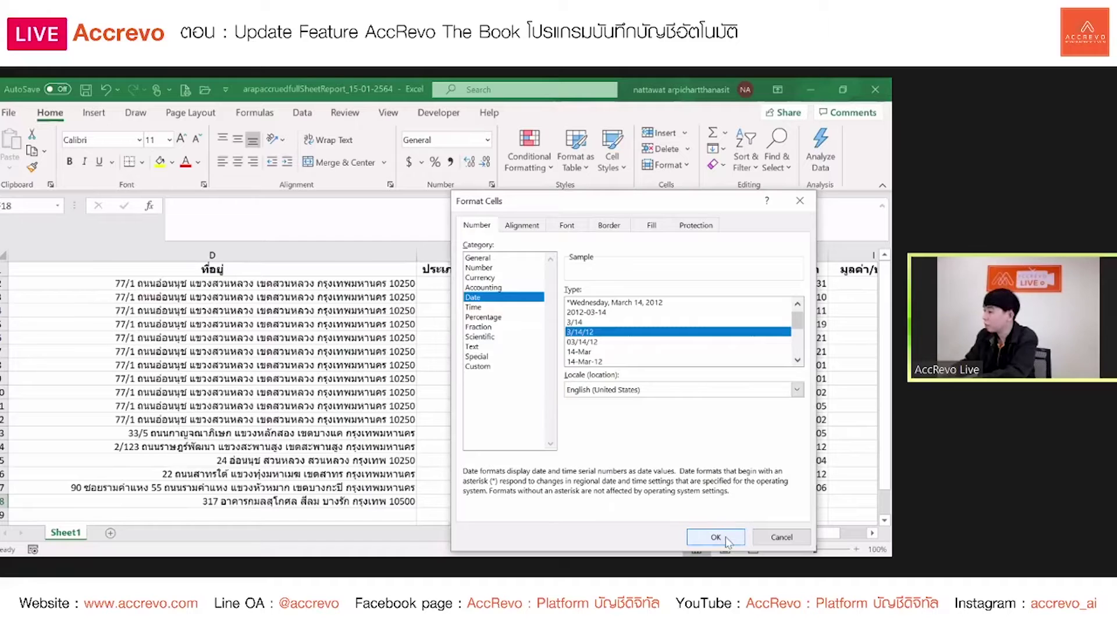
pyautogui.click(715, 537)
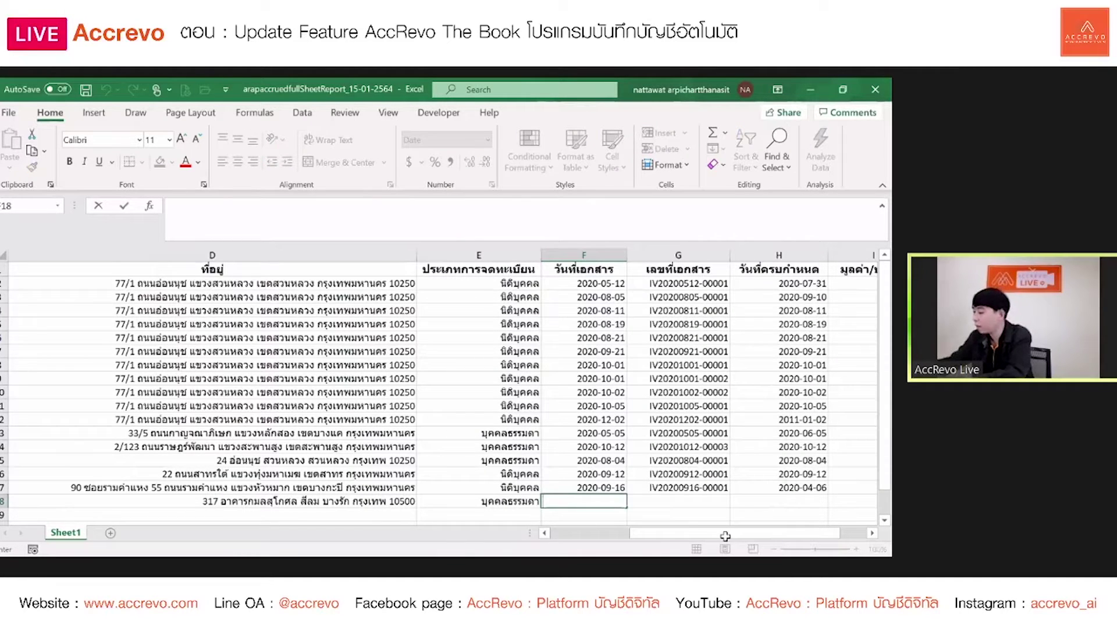
# Step: Enter 12/1/2020 as the ทดสอบ customer's document date in cell F18
pyautogui.write('/')
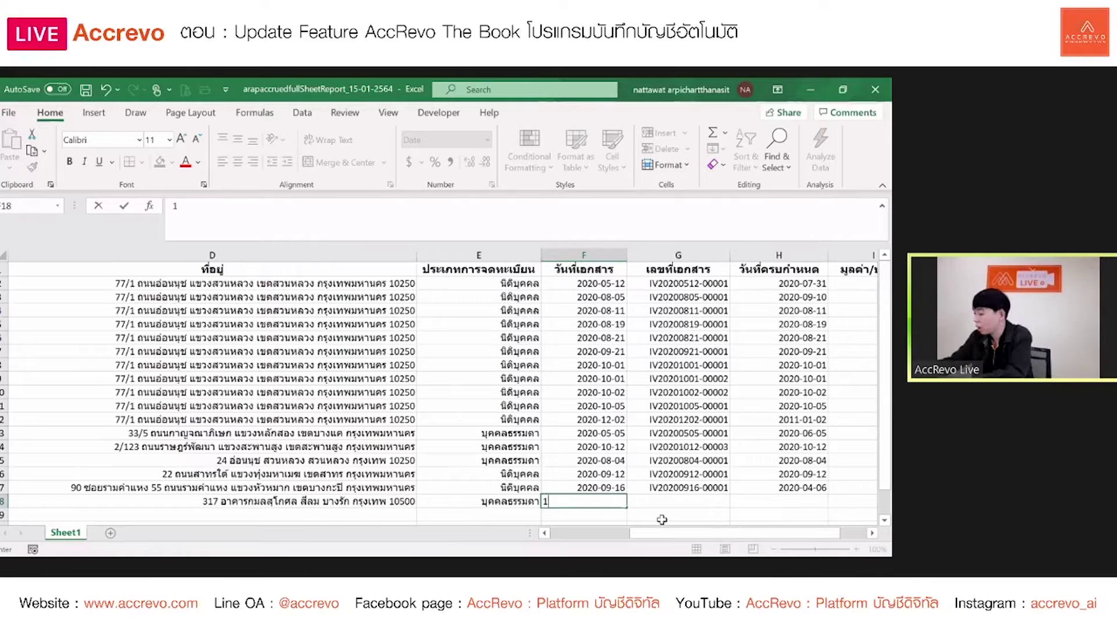
pyautogui.write('12/1/20')
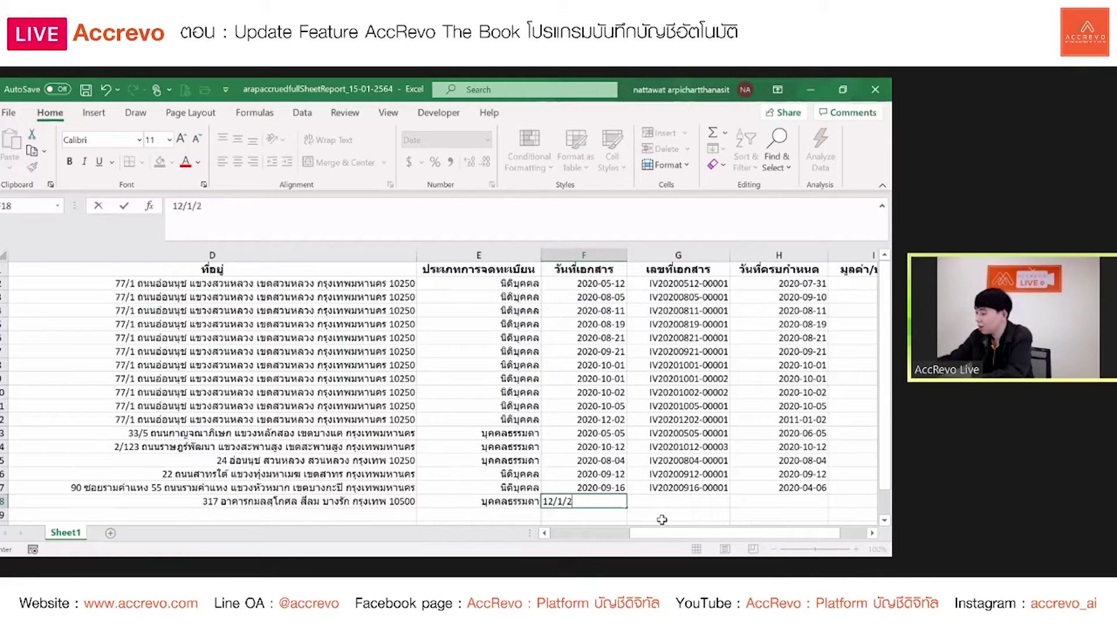
pyautogui.press('Return')
pyautogui.press('Up')
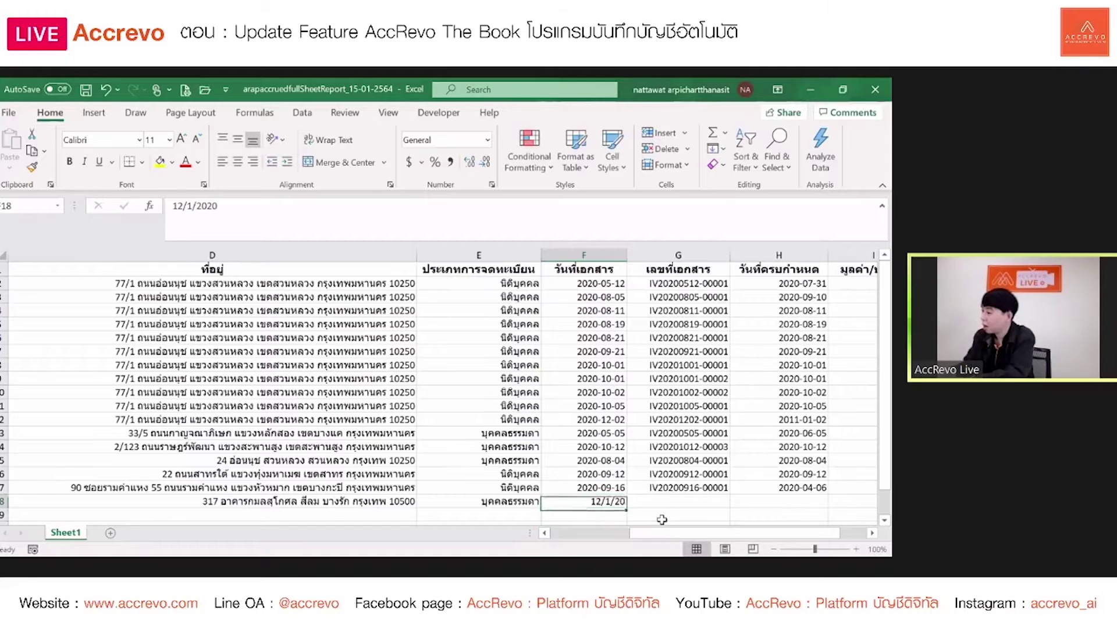
# Step: Compare the new document date in F18 with how the dates in the rows above are written
pyautogui.scroll(-1, 662, 520)
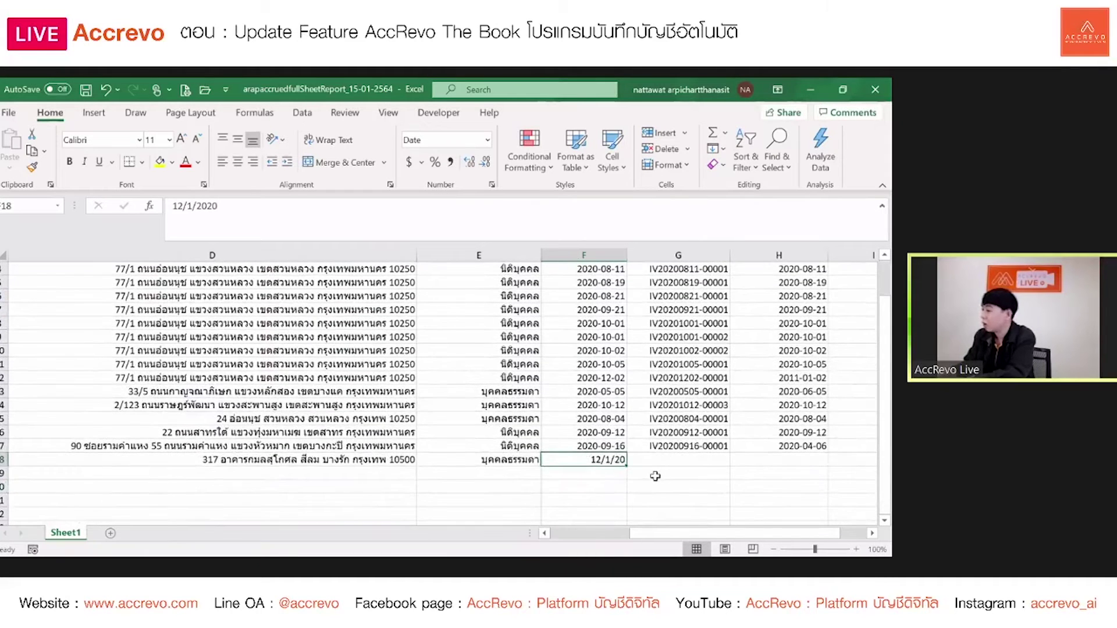
pyautogui.scroll(-1, 654, 473)
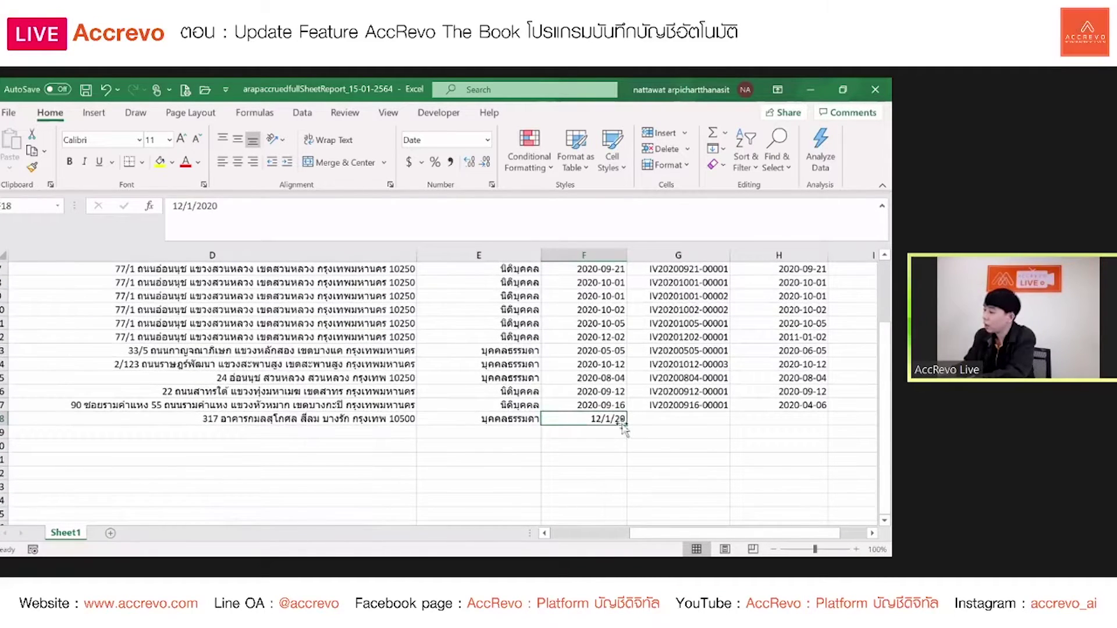
pyautogui.press('Down')
pyautogui.press('Down')
pyautogui.press('Down')
pyautogui.press('Up')
pyautogui.press('Up')
pyautogui.press('Up')
pyautogui.press('Down')
pyautogui.press('Down')
pyautogui.press('Down')
pyautogui.press('Up')
pyautogui.press('Up')
pyautogui.press('Up')
pyautogui.press('Up')
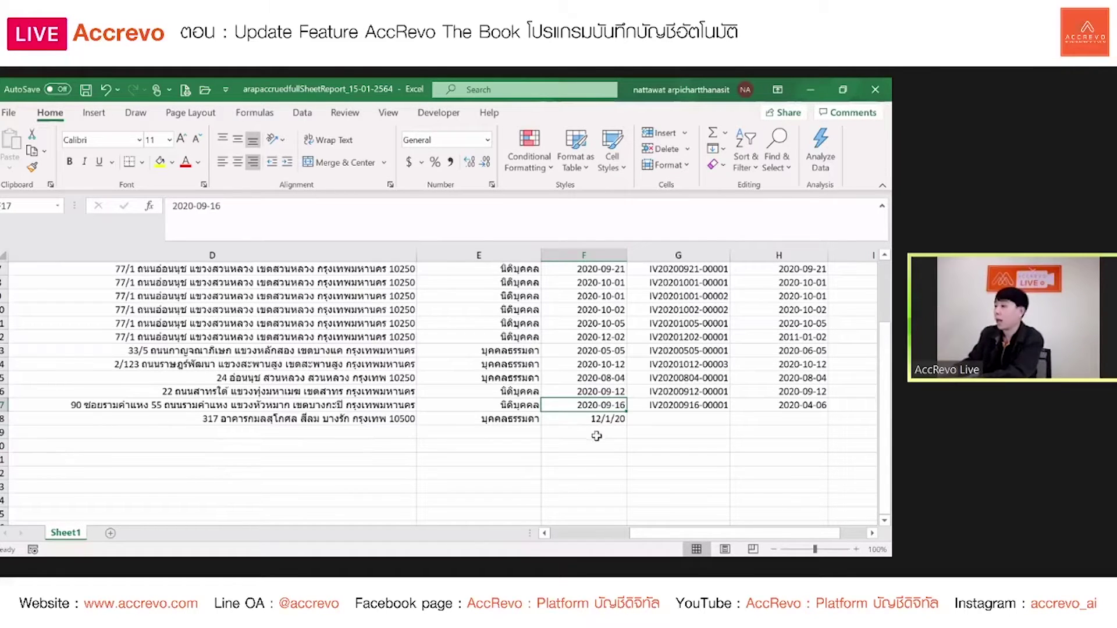
pyautogui.click(598, 435)
pyautogui.click(680, 416)
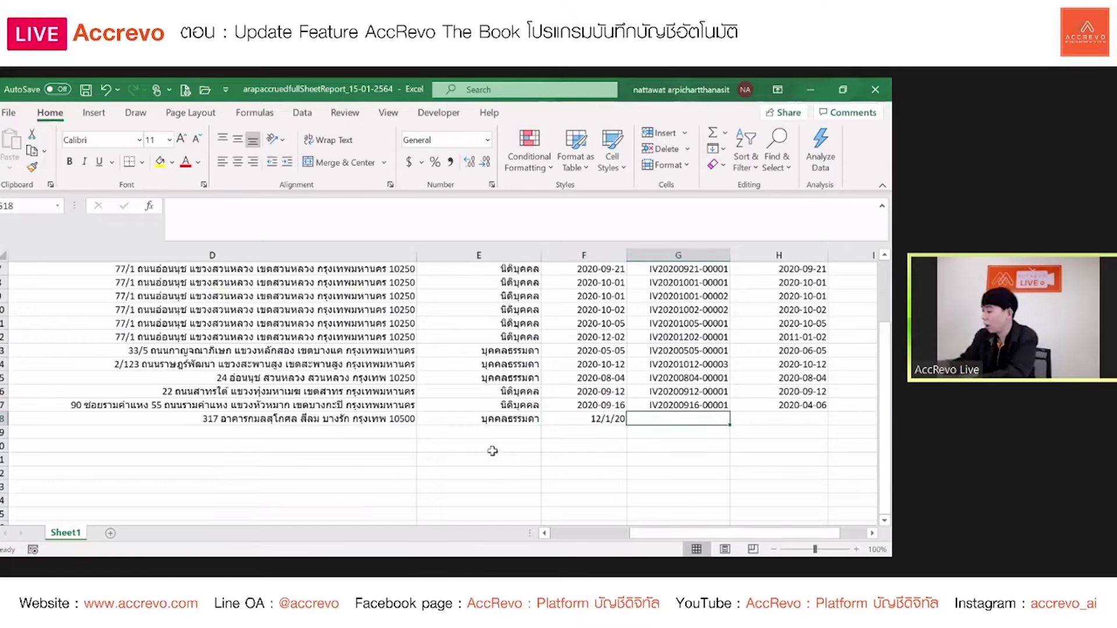
pyautogui.write('p')
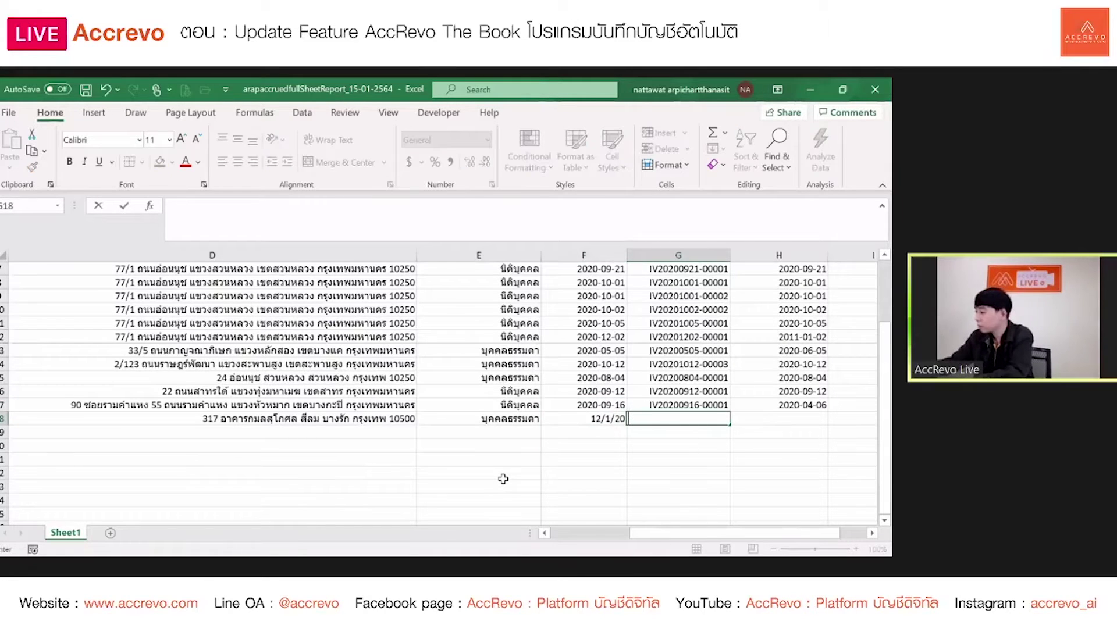
pyautogui.write('IV')
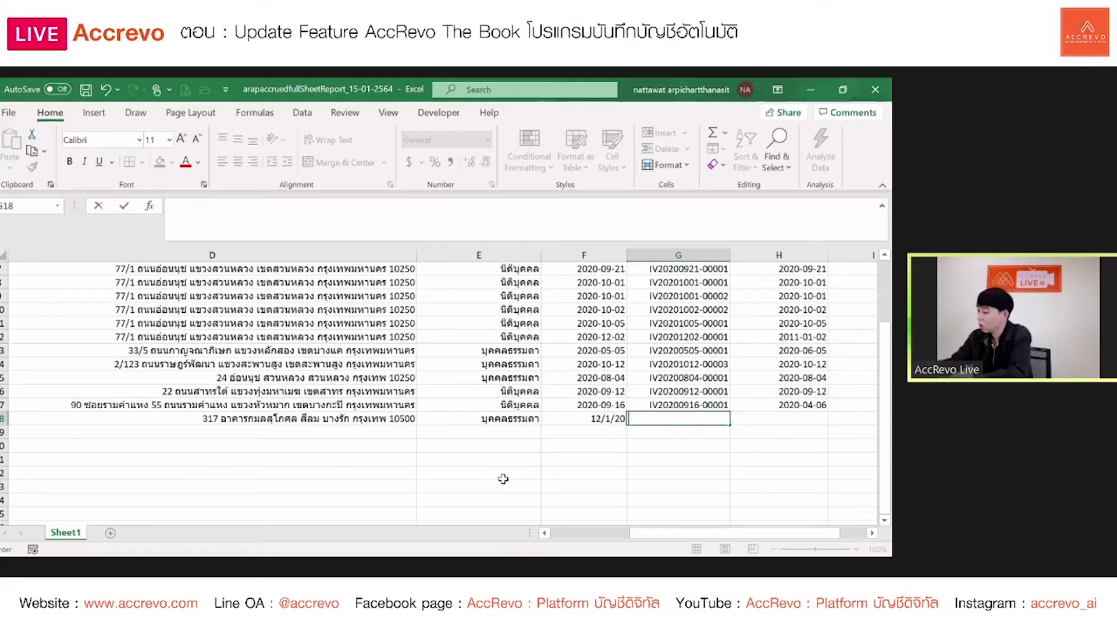
pyautogui.write('2')
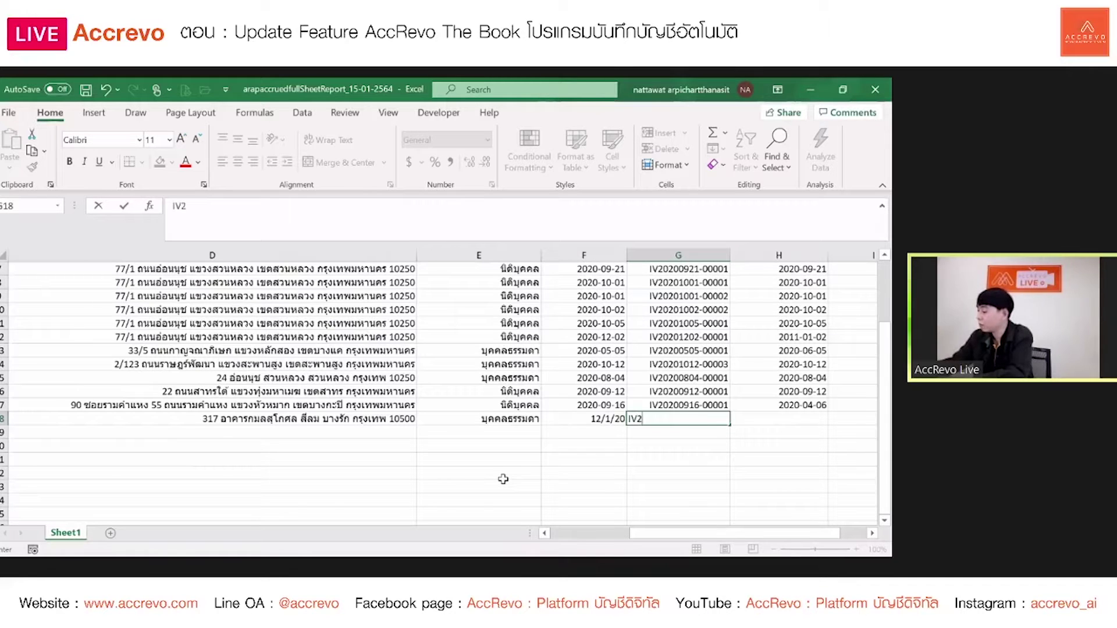
pyautogui.write('0202112=')
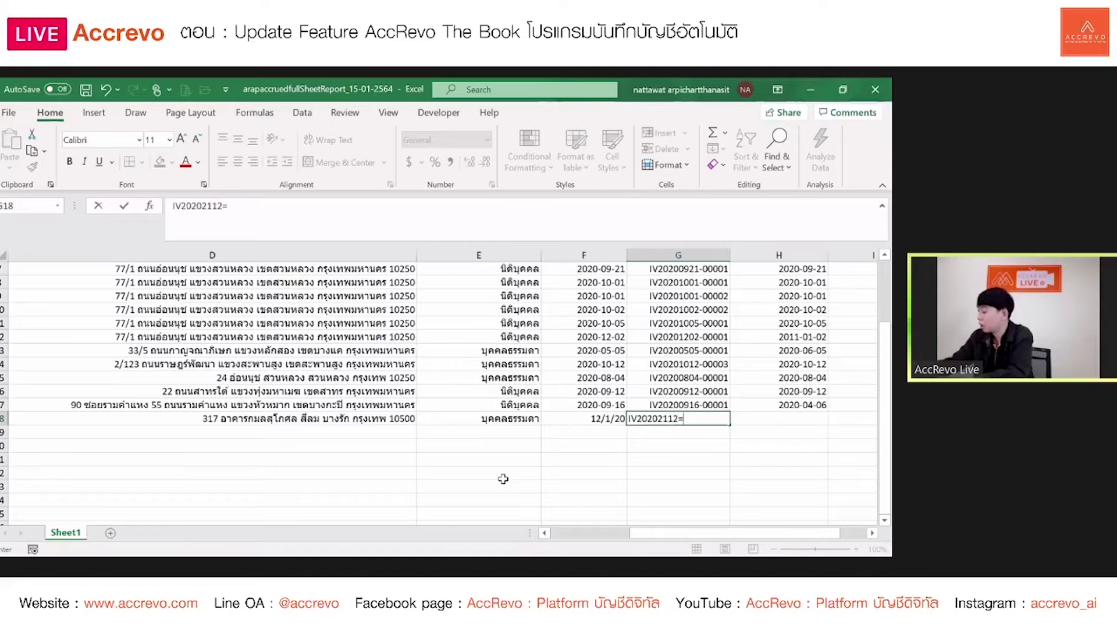
pyautogui.write('000')
pyautogui.press('BackSpace')
pyautogui.press('BackSpace')
pyautogui.press('BackSpace')
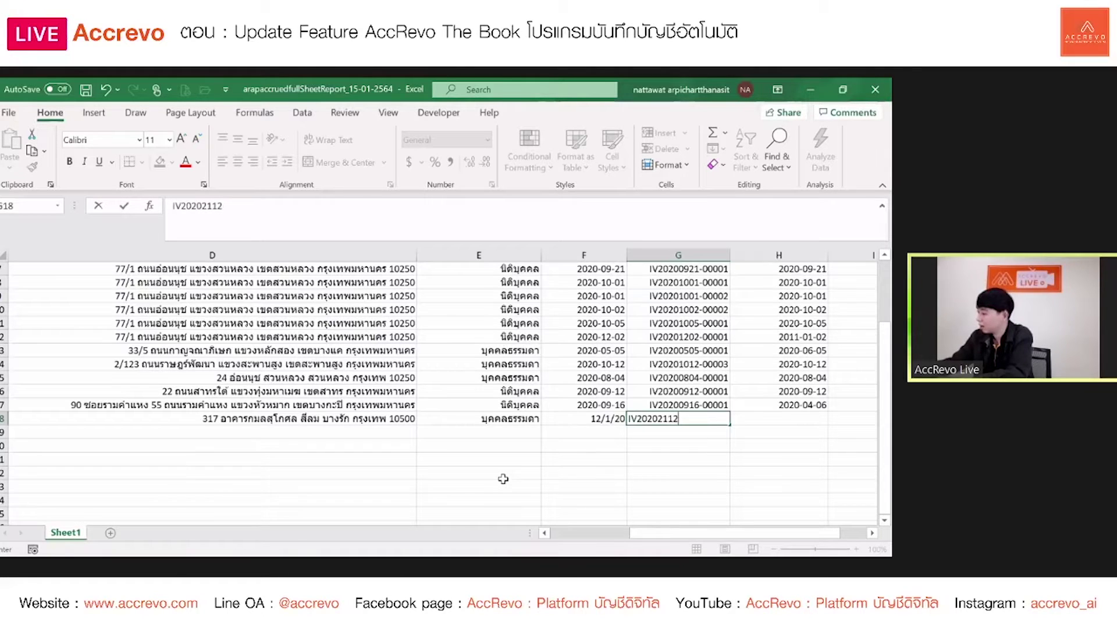
pyautogui.write('0034')
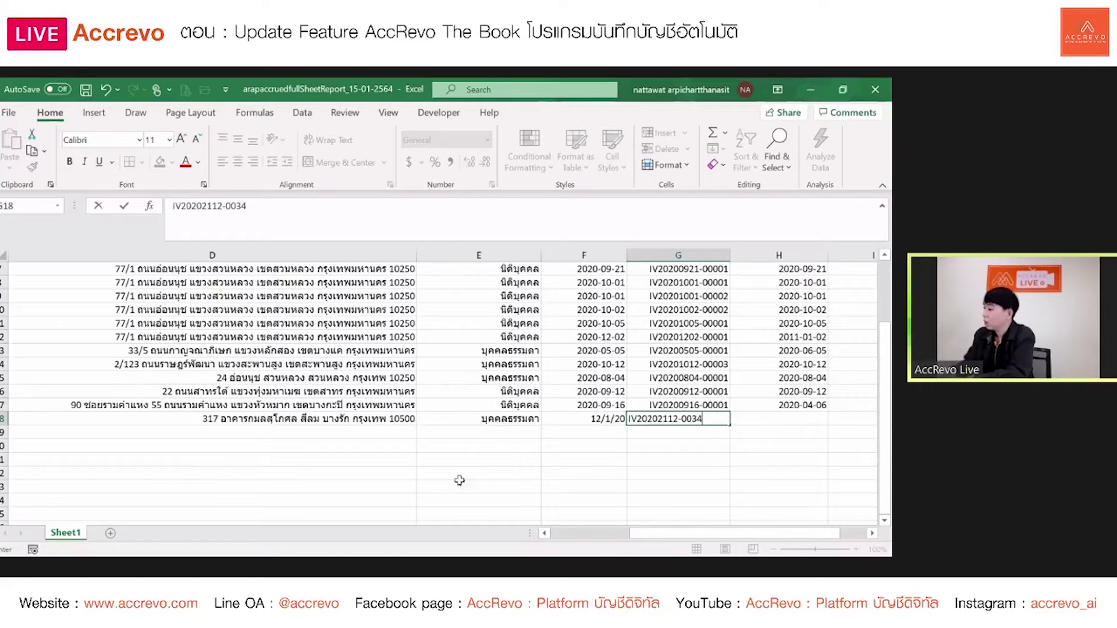
pyautogui.click(681, 435)
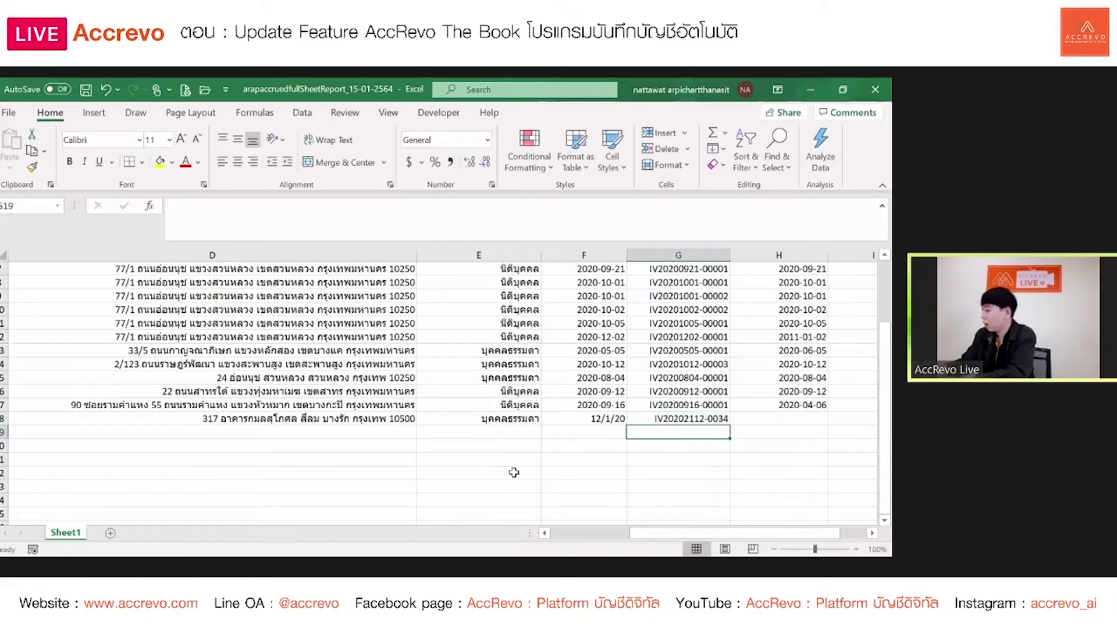
# Step: Copy the วันที่ครบกำหนด value 2020-04-06 from H17 into H18 as the ทดสอบ customer's due date
pyautogui.press('Right')
pyautogui.press('Right')
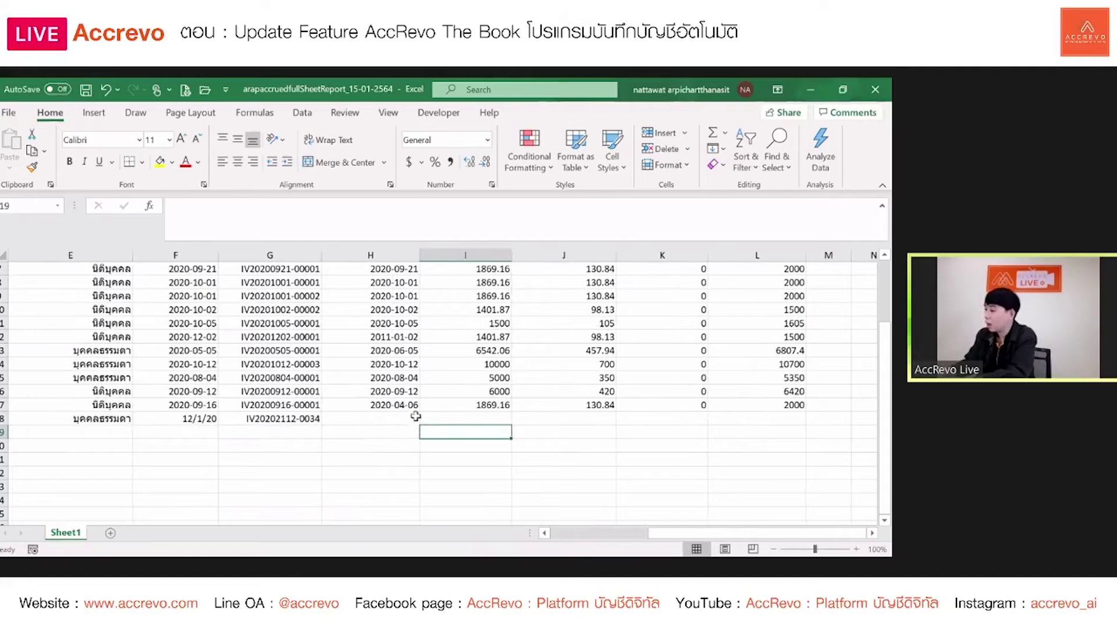
pyautogui.press('Up')
pyautogui.press('Up')
pyautogui.press('Left')
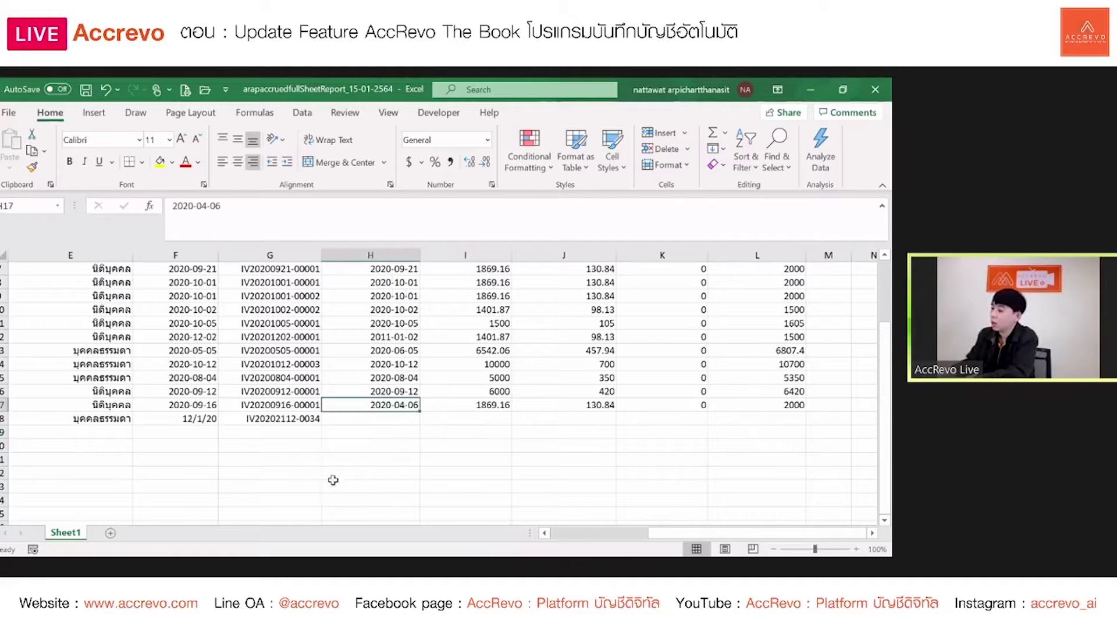
pyautogui.scroll(2, 400, 483)
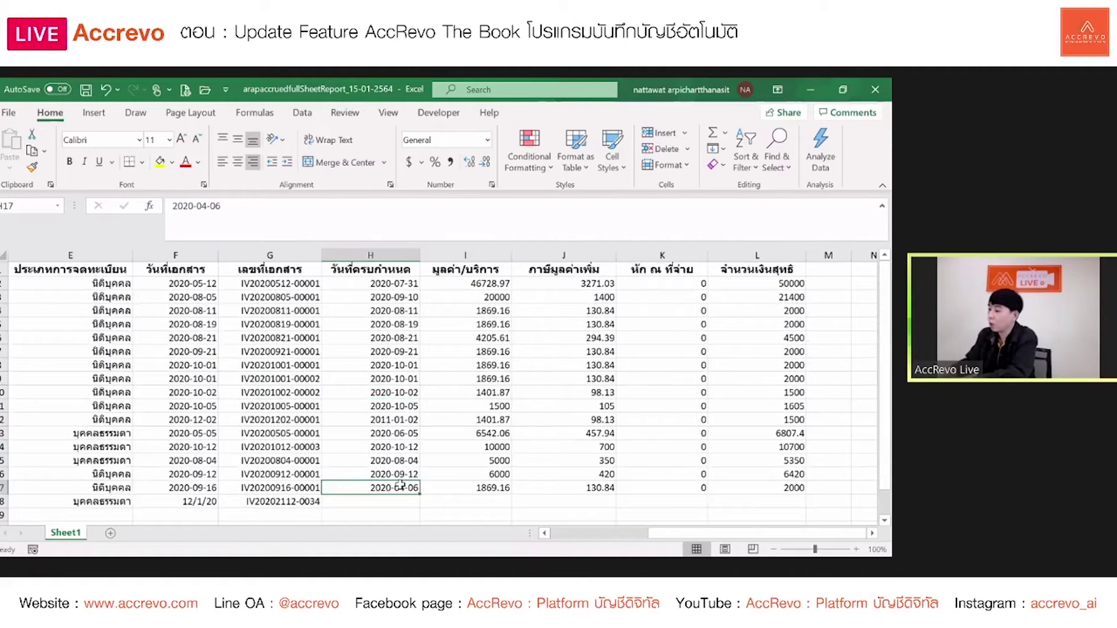
pyautogui.press('Down')
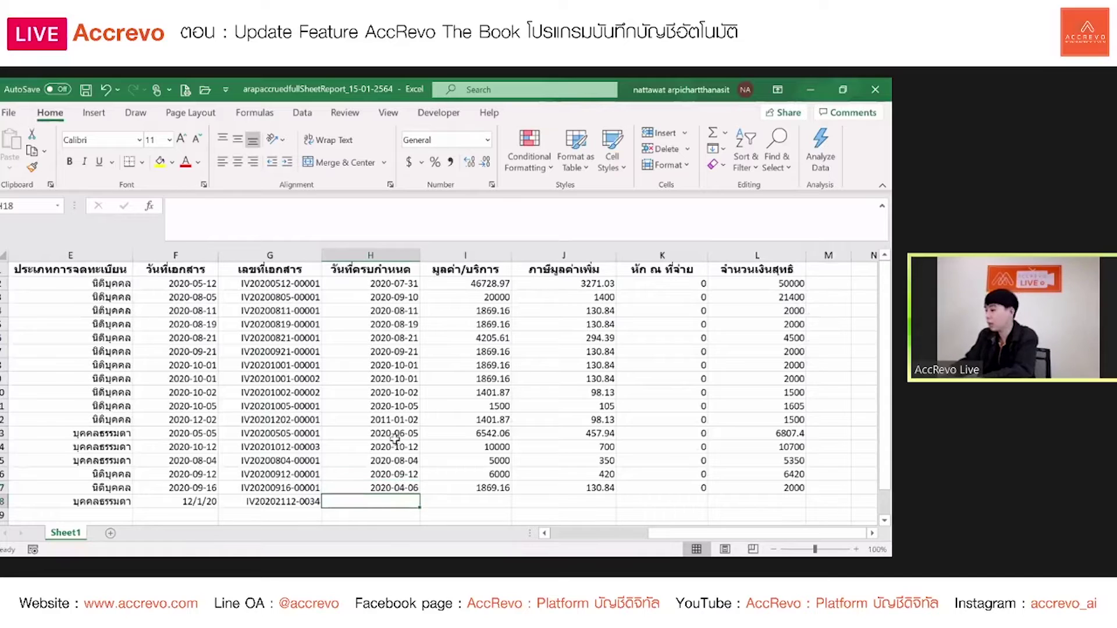
pyautogui.click(406, 487)
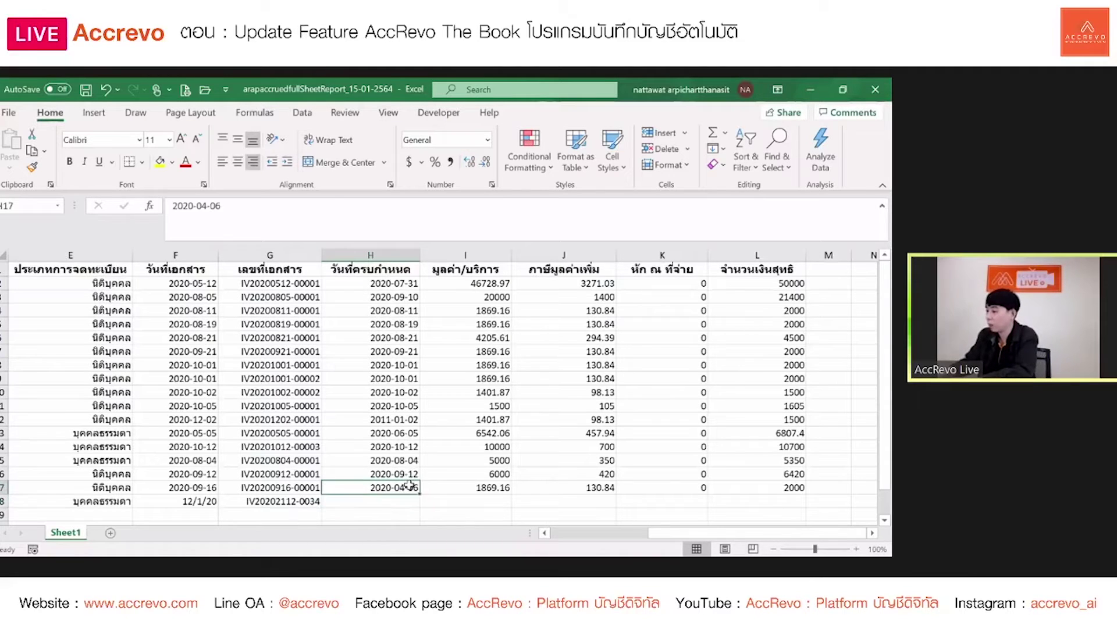
pyautogui.hotkey('ctrl', 'c')
pyautogui.press('Down')
pyautogui.hotkey('ctrl', 'v')
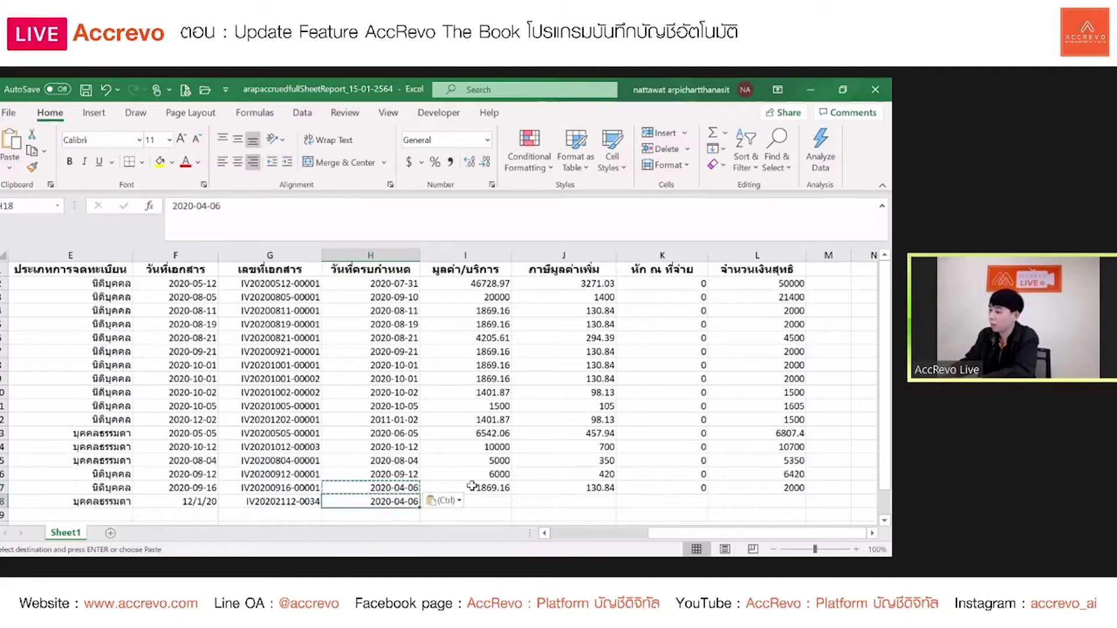
# Step: Enter 2000 as มูลค่า/บริการ in I18 and 140 as ภาษีมูลค่าเพิ่ม in J18 for the ทดสอบ customer
pyautogui.press('Right')
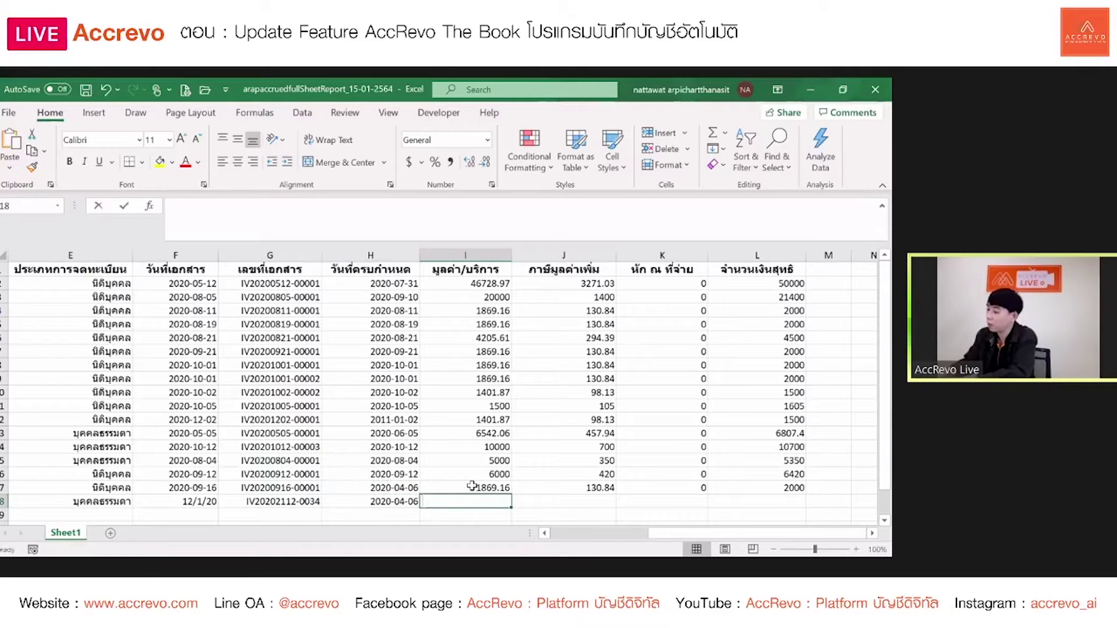
pyautogui.write('=')
pyautogui.press('Escape')
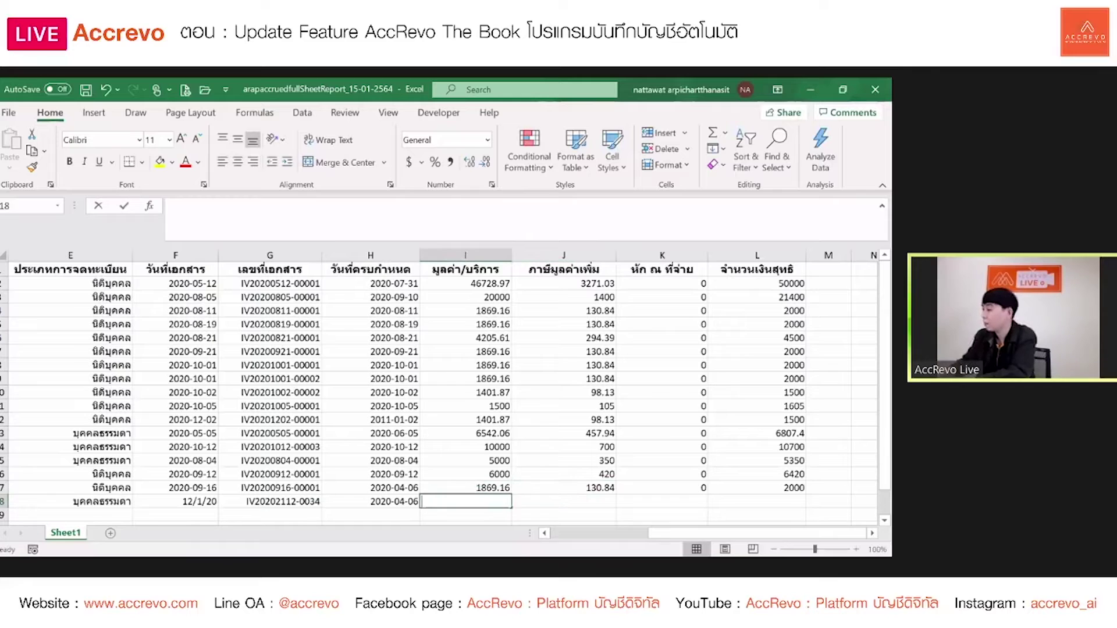
pyautogui.write('2000')
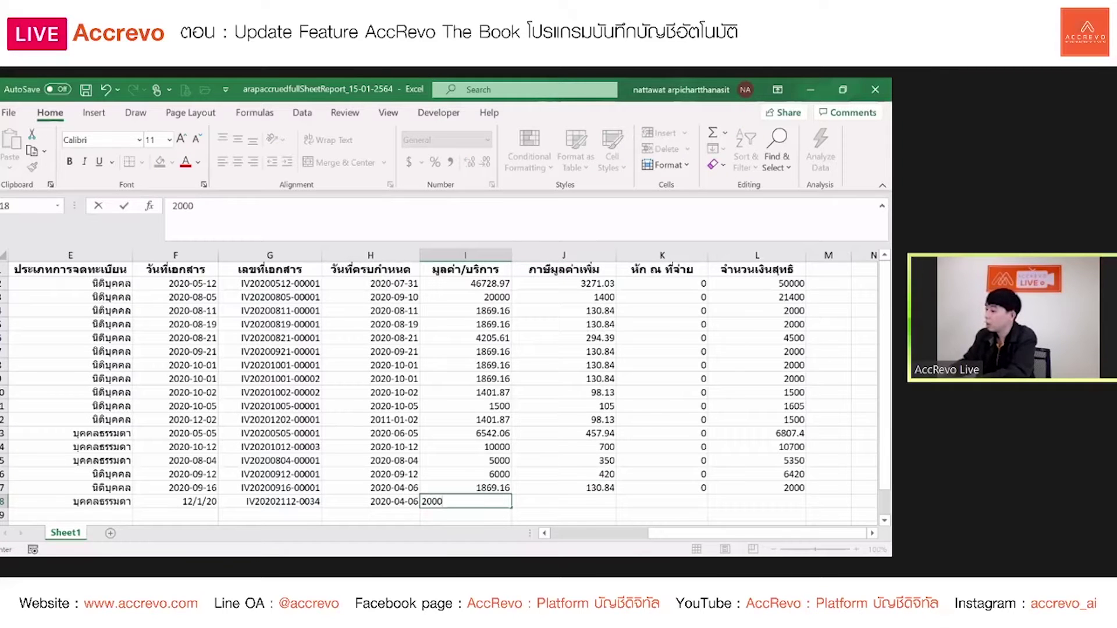
pyautogui.press('Tab')
pyautogui.write('140')
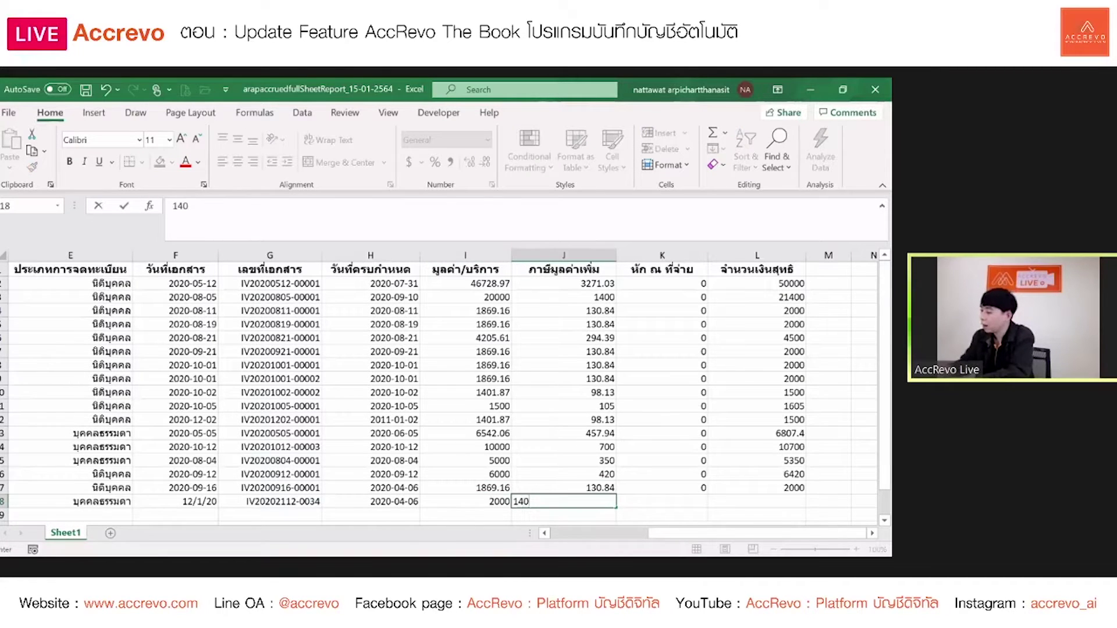
pyautogui.press('Tab')
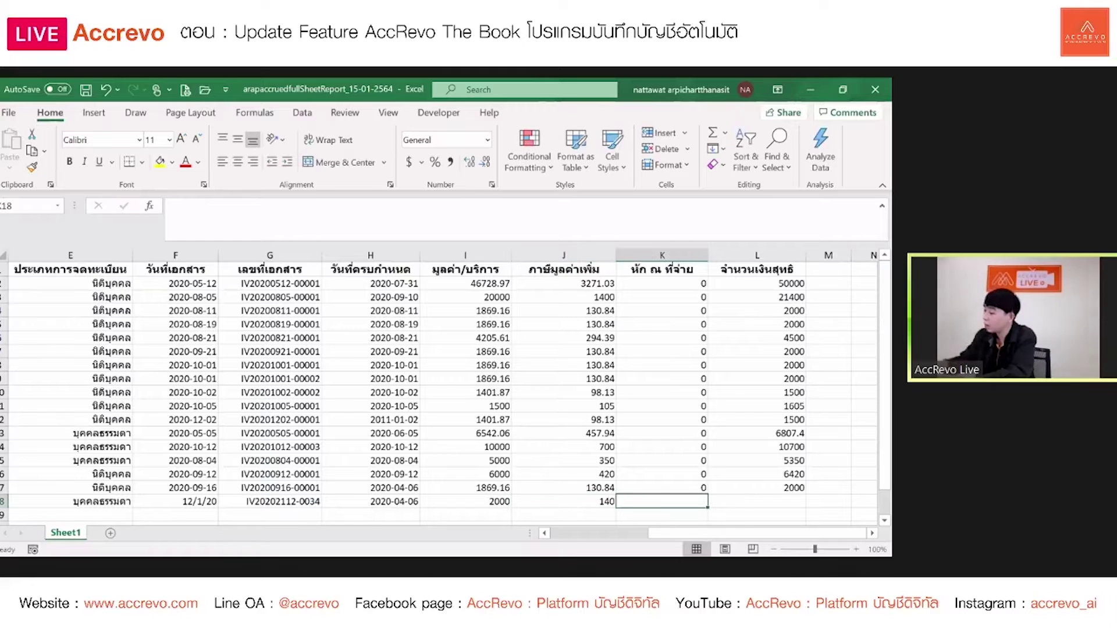
# Step: Enter 0 as หัก ณ ที่จ่าย in K18 and 2140 as จำนวนเงินสุทธิ in L18 for the ทดสอบ customer
pyautogui.write('0')
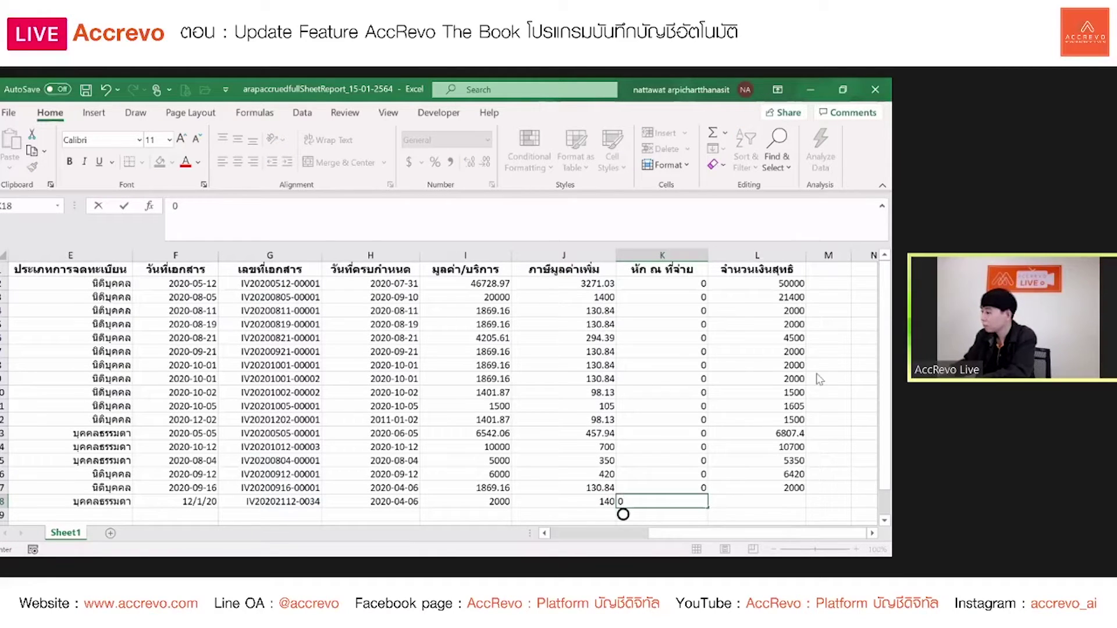
pyautogui.click(801, 500)
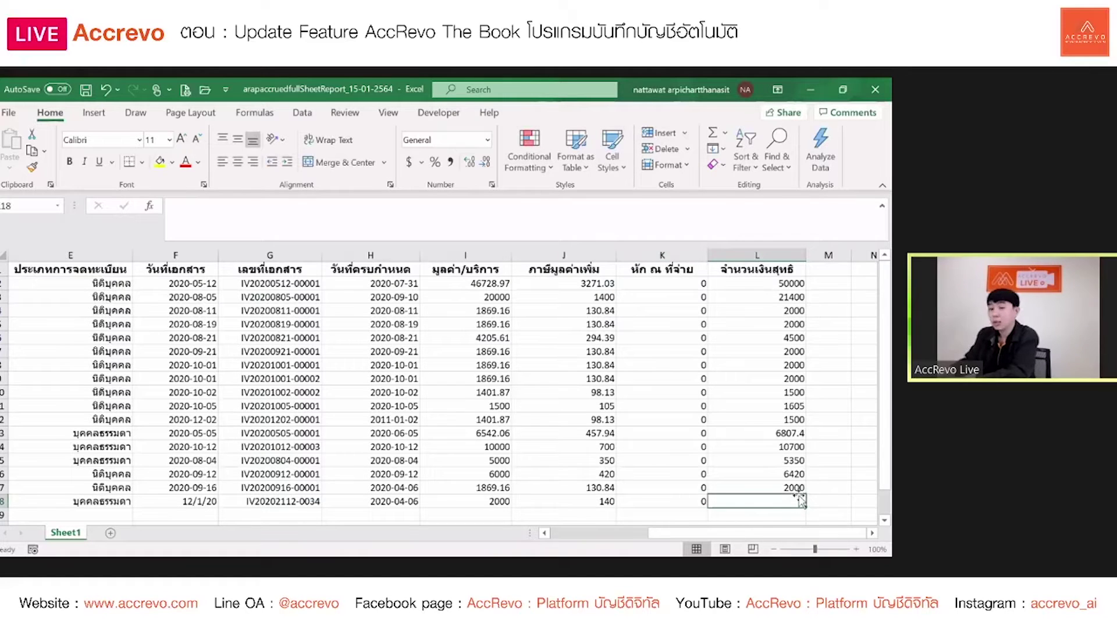
pyautogui.write('2140')
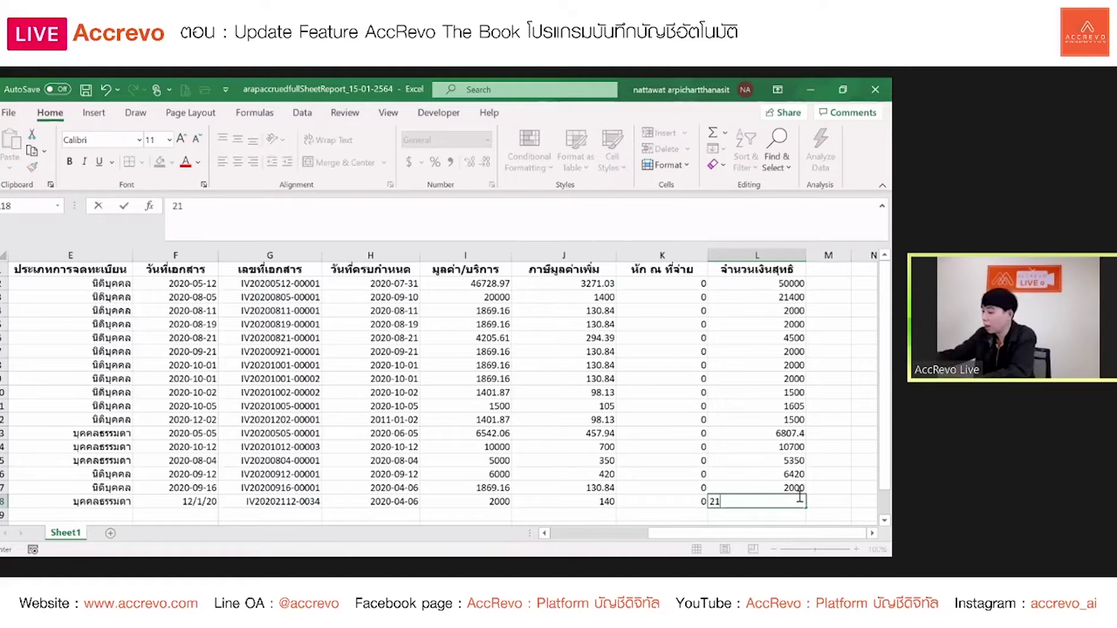
pyautogui.click(690, 474)
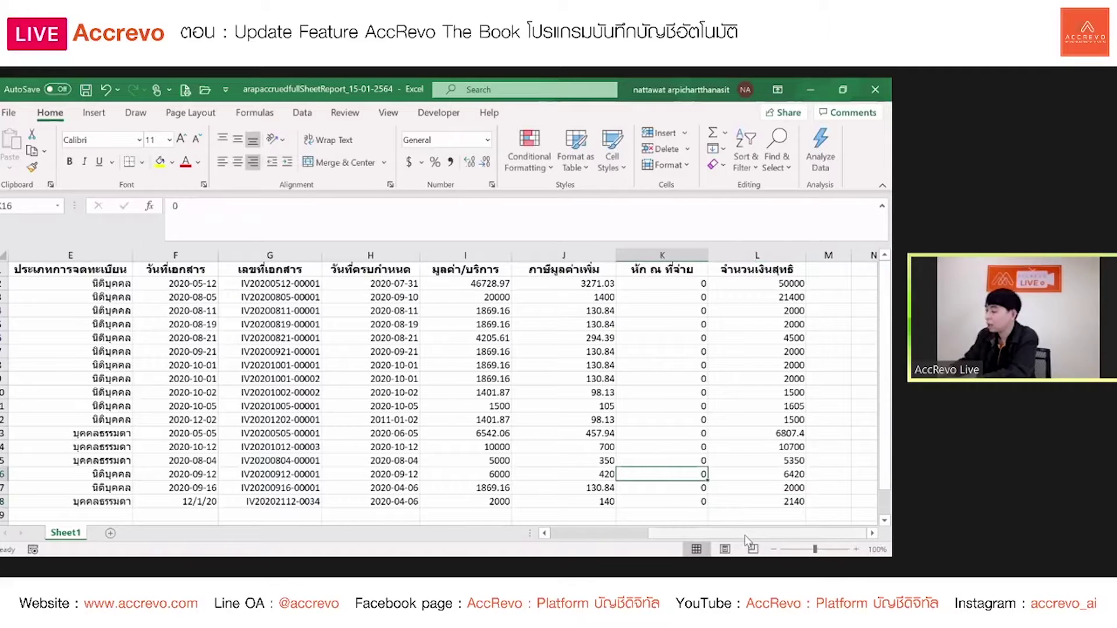
# Step: Save the edited receivables workbook under its existing name
pyautogui.hscroll(-3, 745, 536)
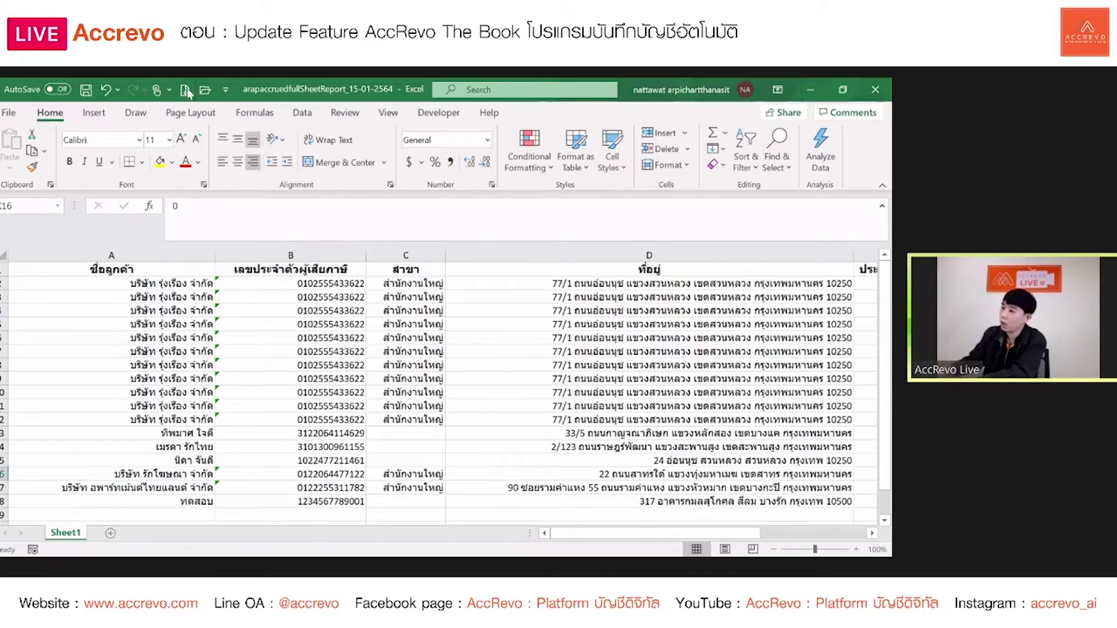
pyautogui.click(87, 90)
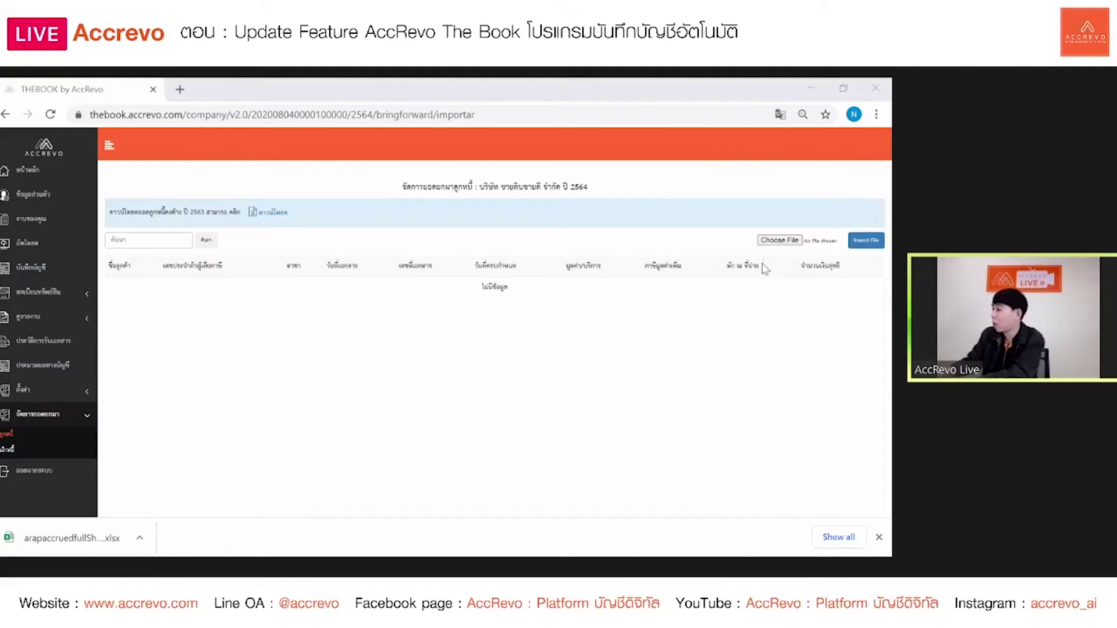
# Step: Switch to AccRevo The Book and select arapaccruedfullSheetReport_15-01-2564 from Downloads as the receivables import file
pyautogui.click(770, 242)
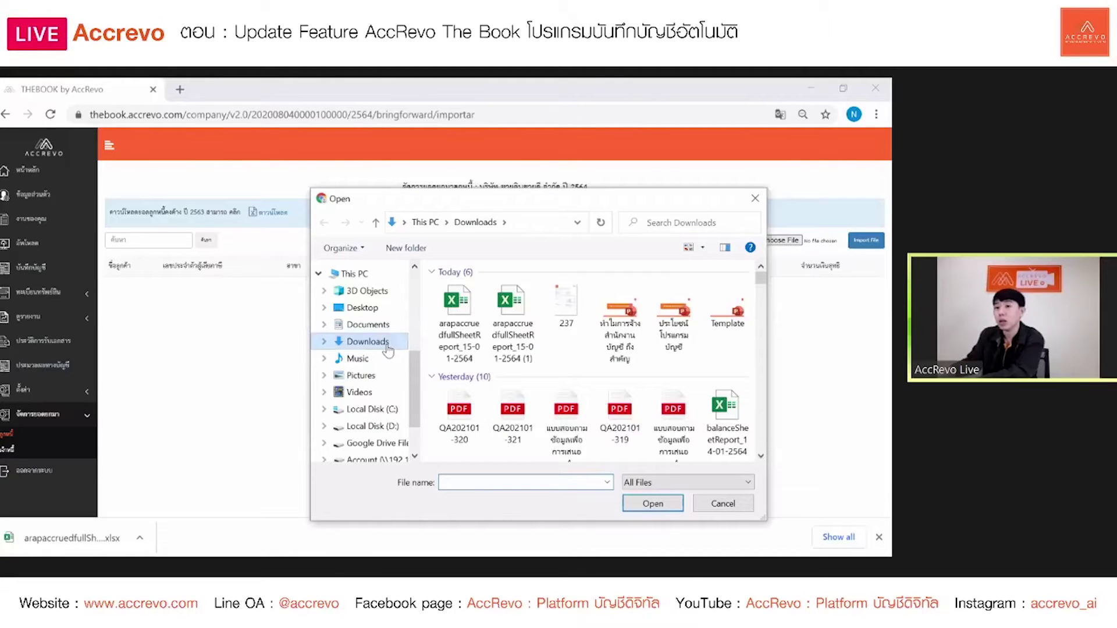
pyautogui.click(461, 314)
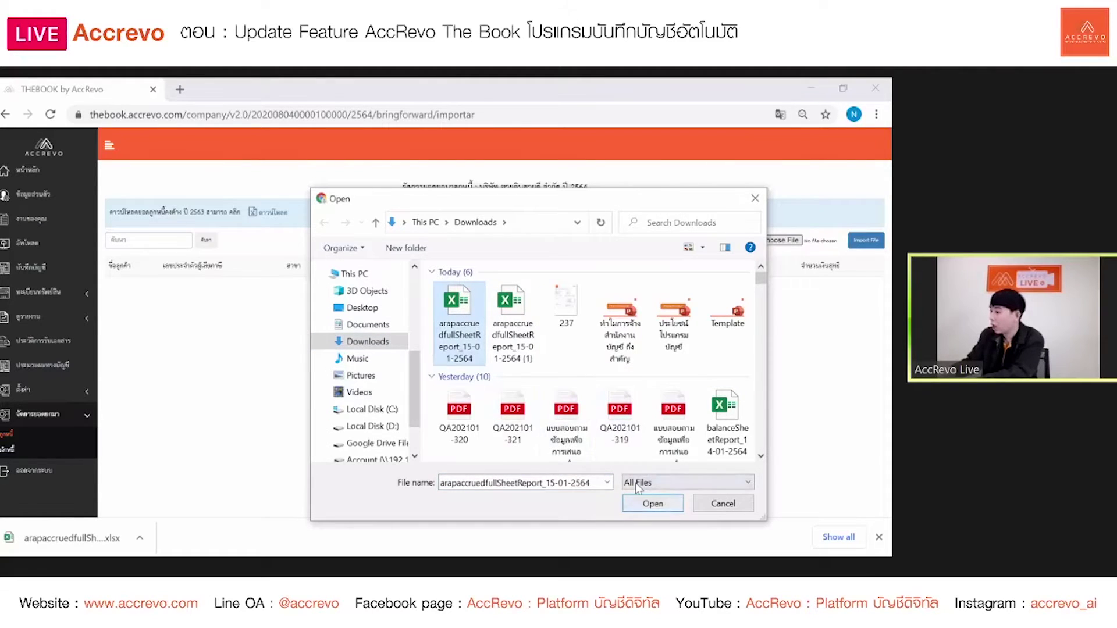
pyautogui.click(650, 503)
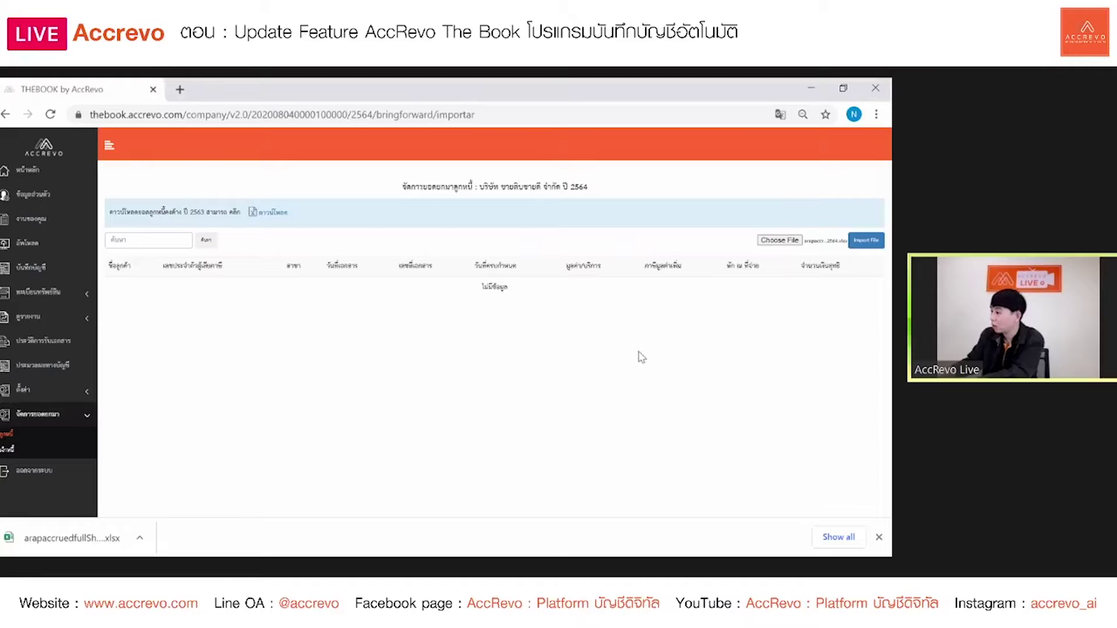
# Step: Try to import the non-Excel file 237 from Downloads as receivables data and read the page's response
pyautogui.click(865, 240)
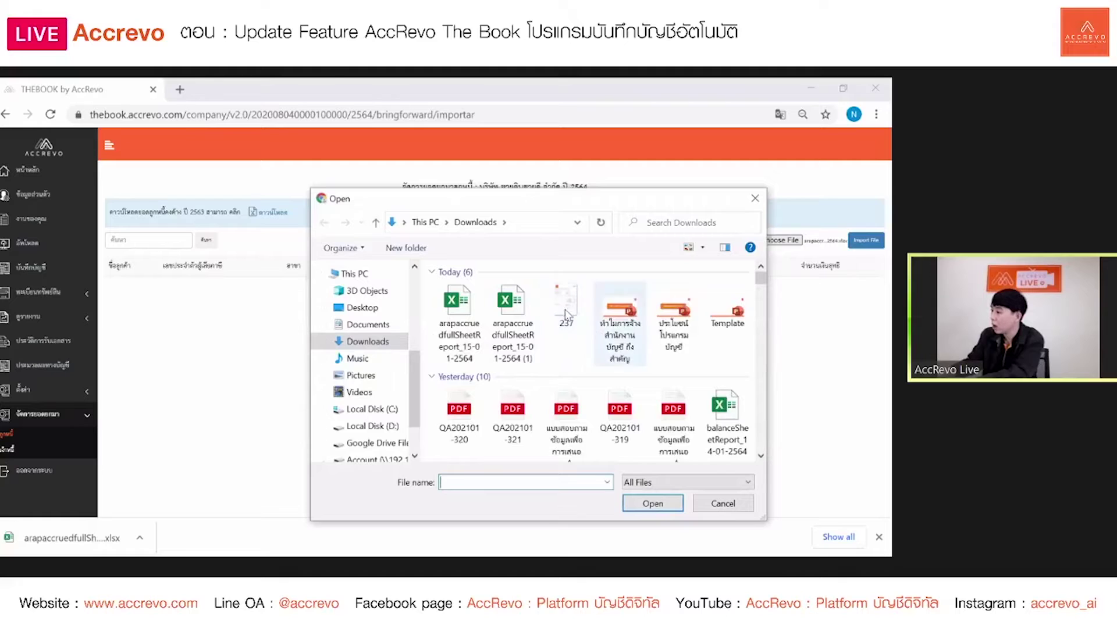
pyautogui.click(566, 308)
pyautogui.press('Tab')
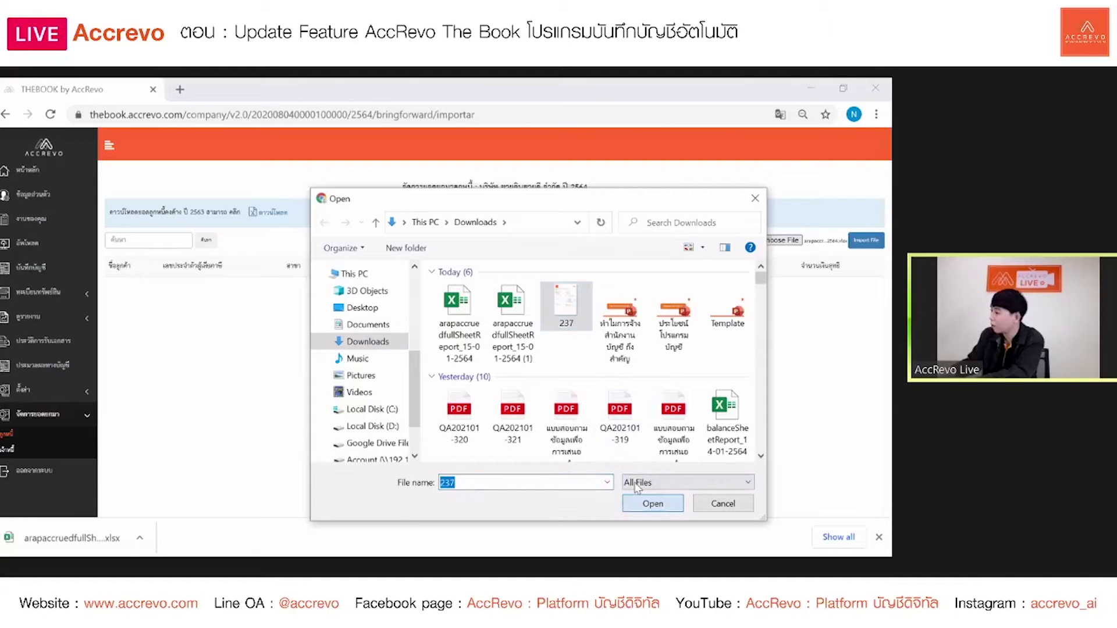
pyautogui.press('Return')
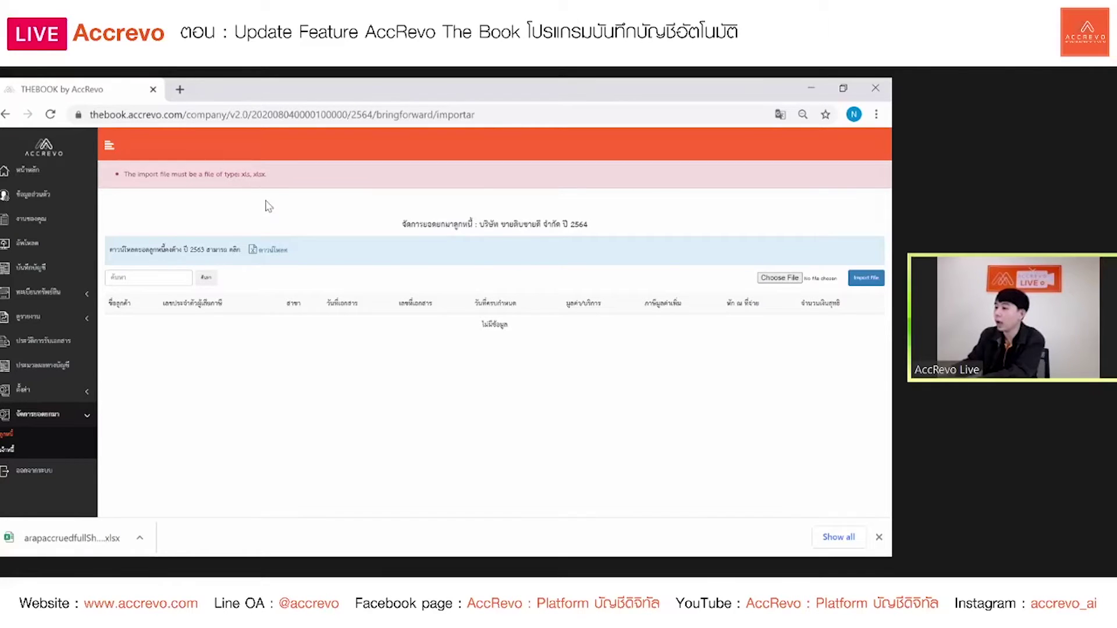
pyautogui.doubleClick(254, 174)
pyautogui.click(275, 178)
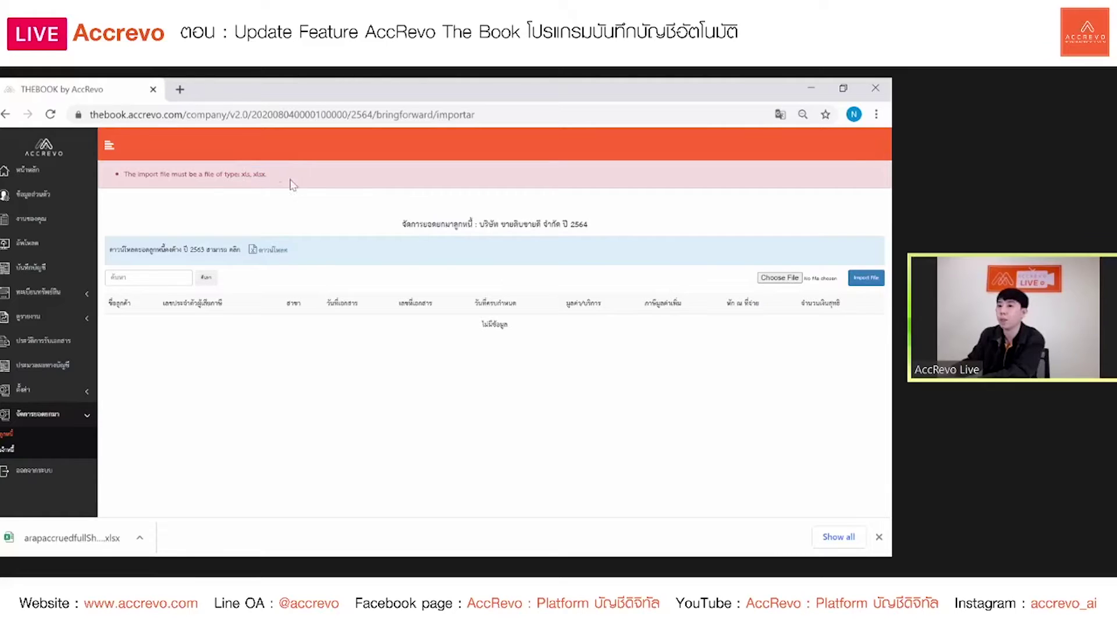
# Step: Import arapaccruedfullSheetReport_15-01-2564 from Downloads as the brought-forward receivables for 2564
pyautogui.click(771, 283)
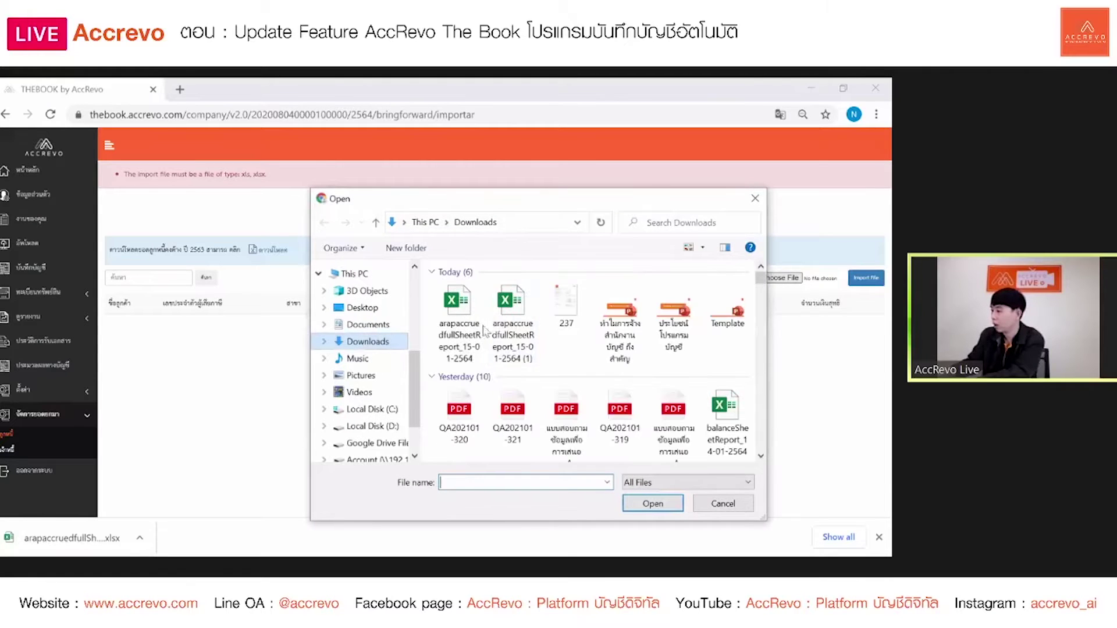
pyautogui.click(477, 326)
pyautogui.click(653, 503)
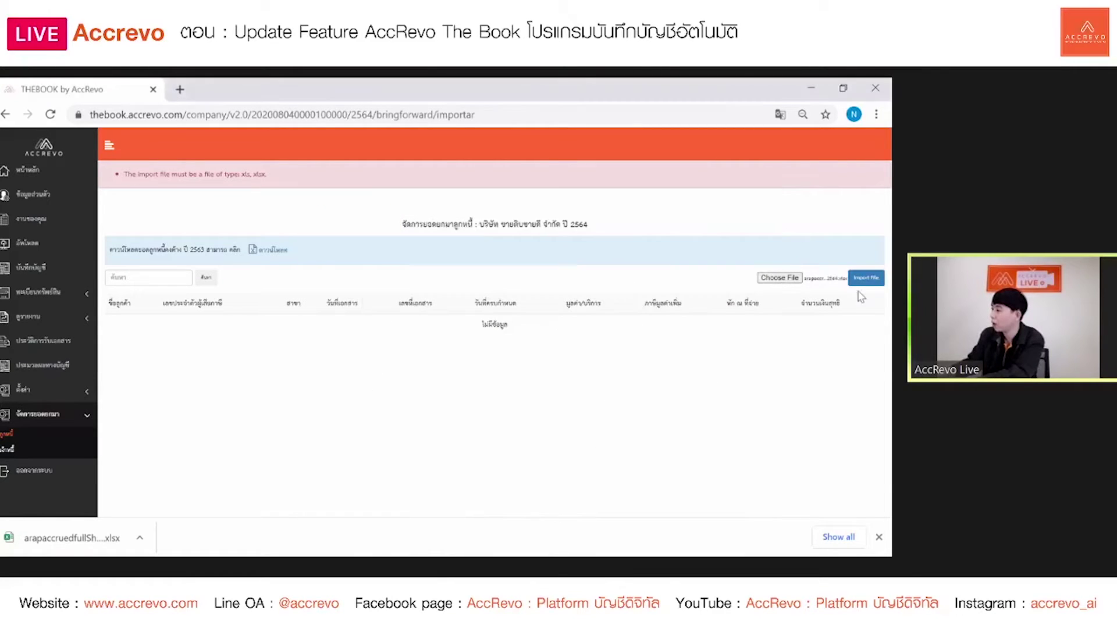
pyautogui.click(864, 285)
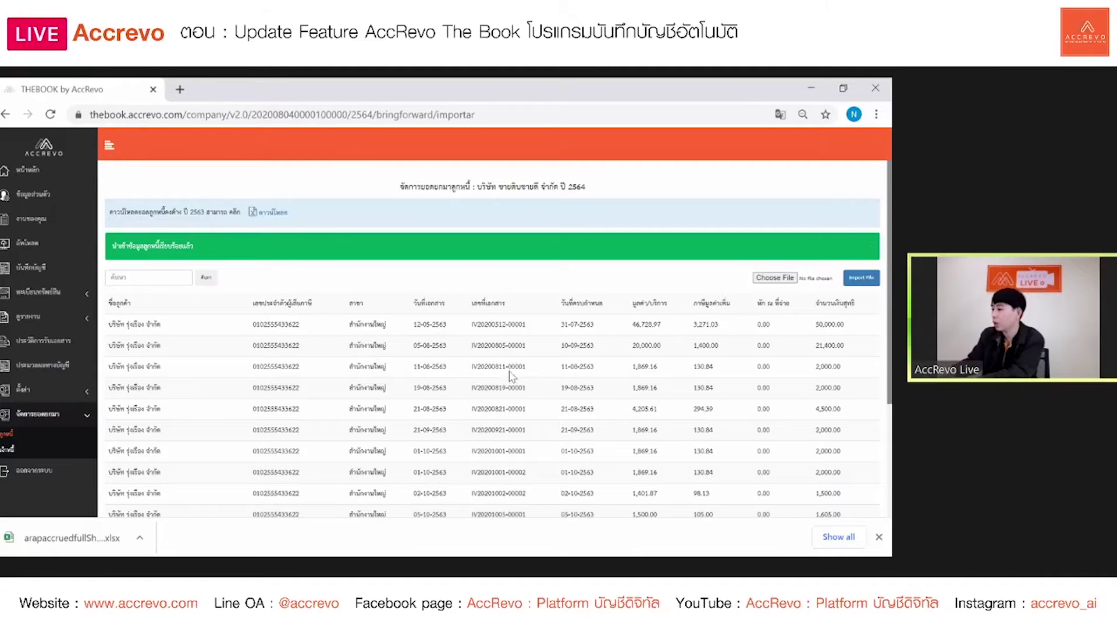
# Step: Review the imported brought-forward receivables from the first row to the added ทดสอบ customer
pyautogui.scroll(-2, 512, 367)
pyautogui.scroll(-2, 512, 367)
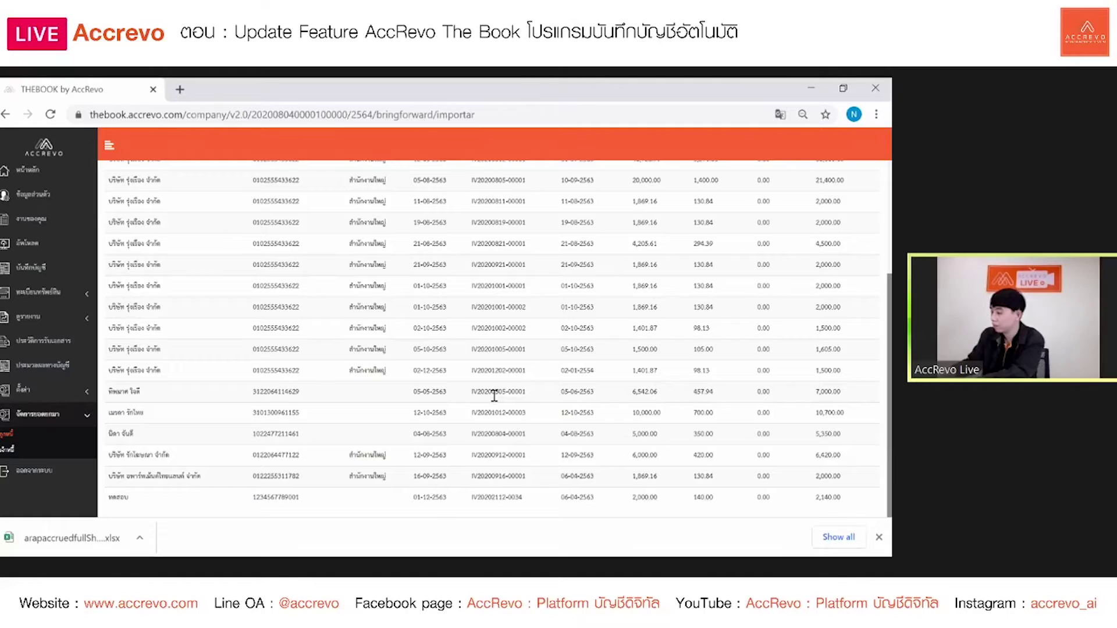
pyautogui.scroll(5, 494, 393)
pyautogui.scroll(-1, 465, 401)
pyautogui.scroll(1, 431, 404)
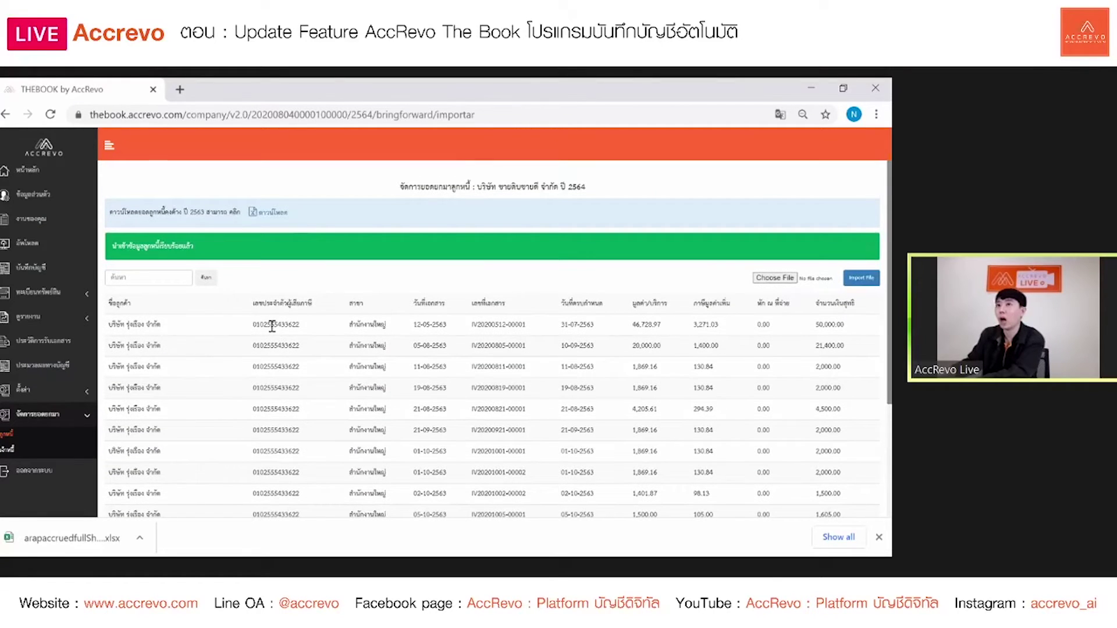
pyautogui.doubleClick(370, 341)
pyautogui.click(369, 332)
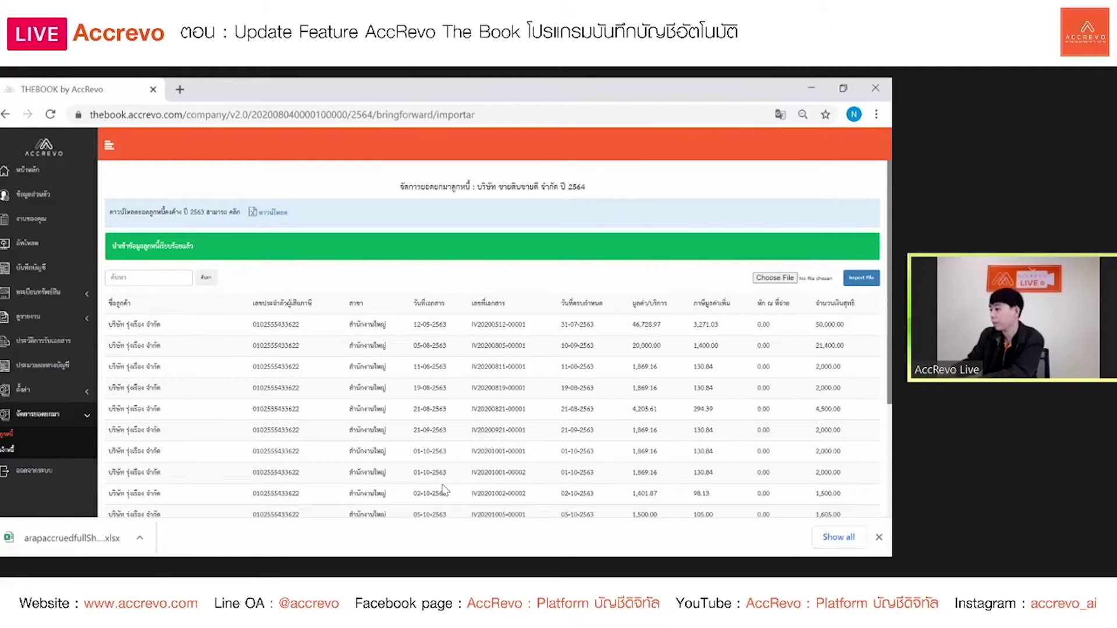
pyautogui.scroll(-3, 361, 408)
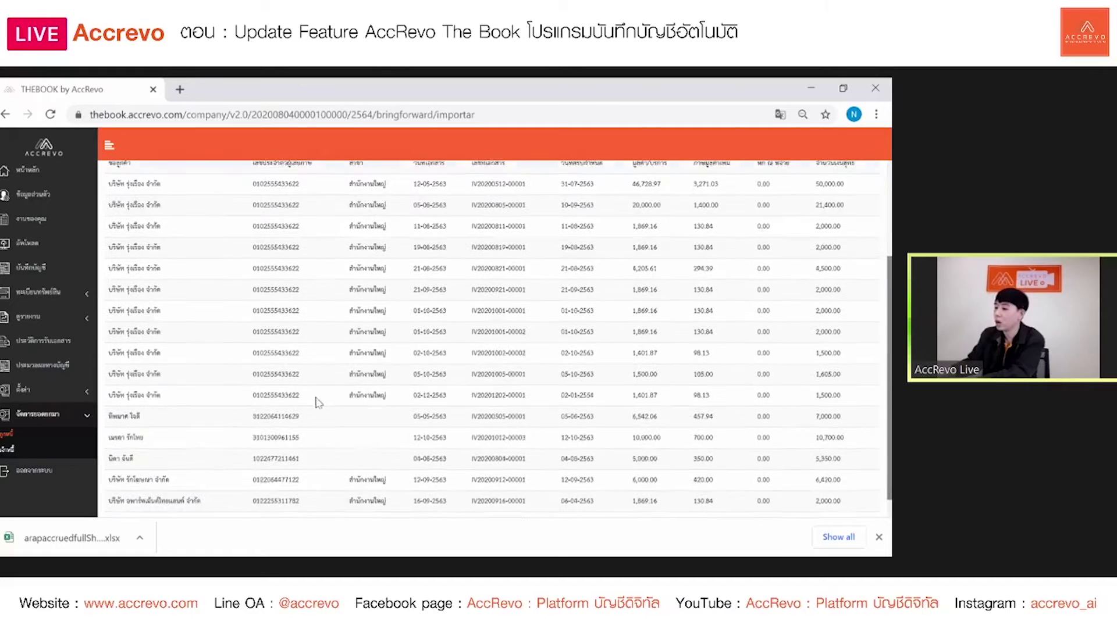
pyautogui.scroll(3, 186, 405)
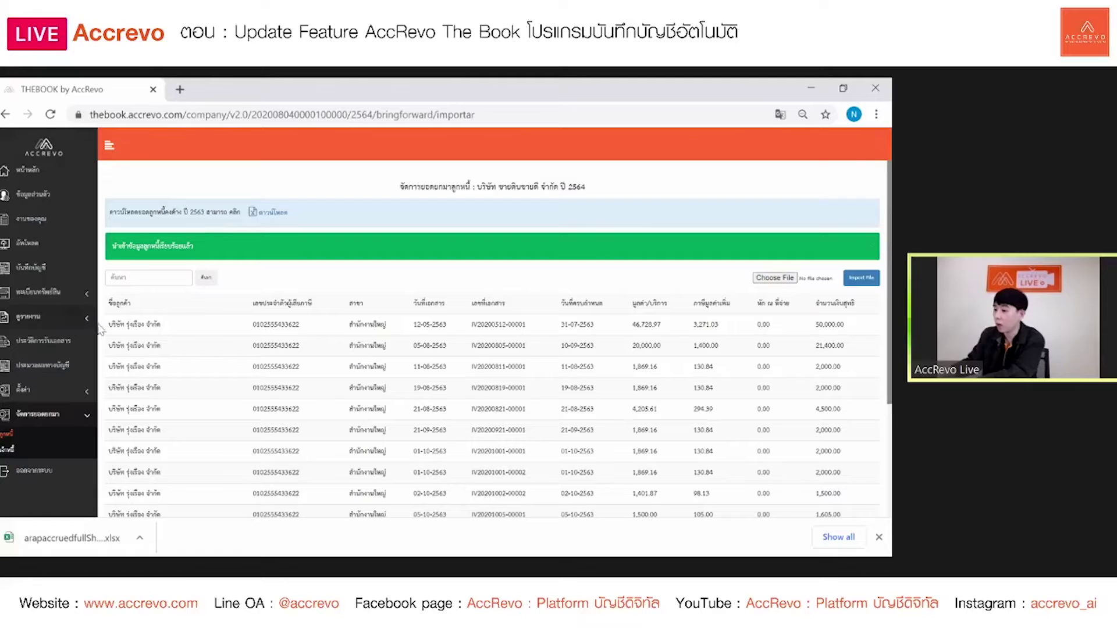
# Step: Generate the management report รายงานลูกหนี้/เจ้าหนี้คงค้าง for receivables (ลูกหนี้) in 2564
pyautogui.click(28, 319)
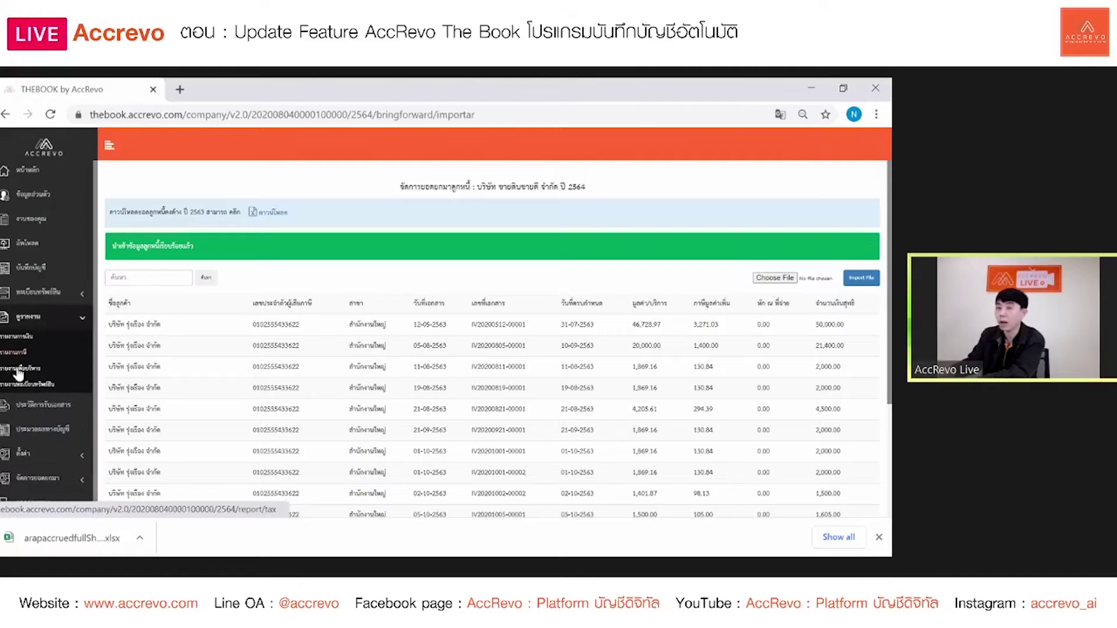
pyautogui.click(18, 370)
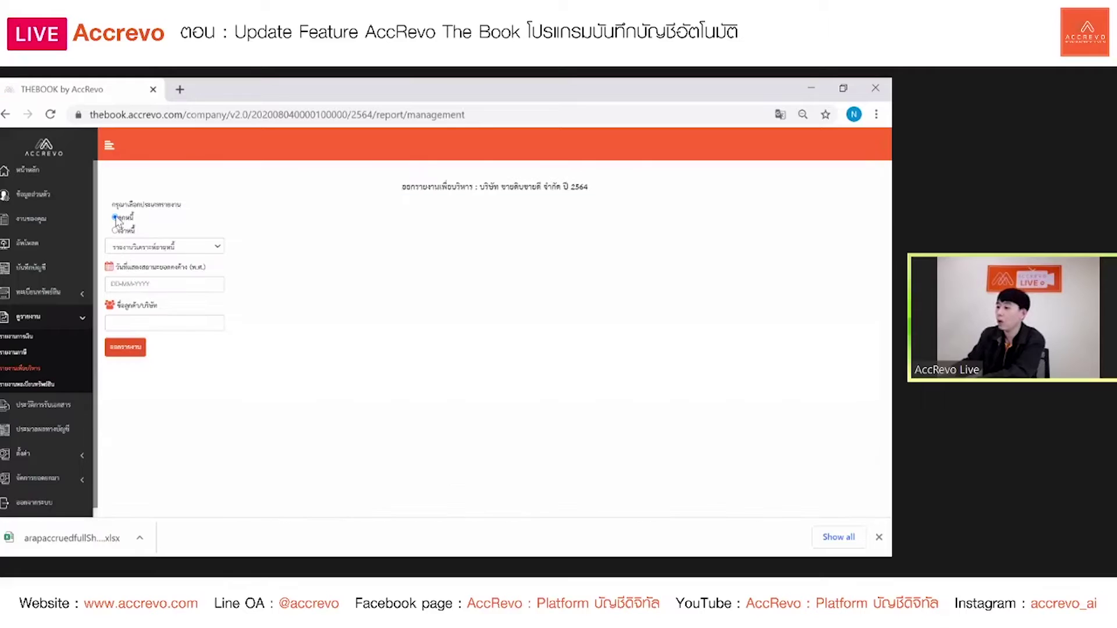
pyautogui.click(161, 251)
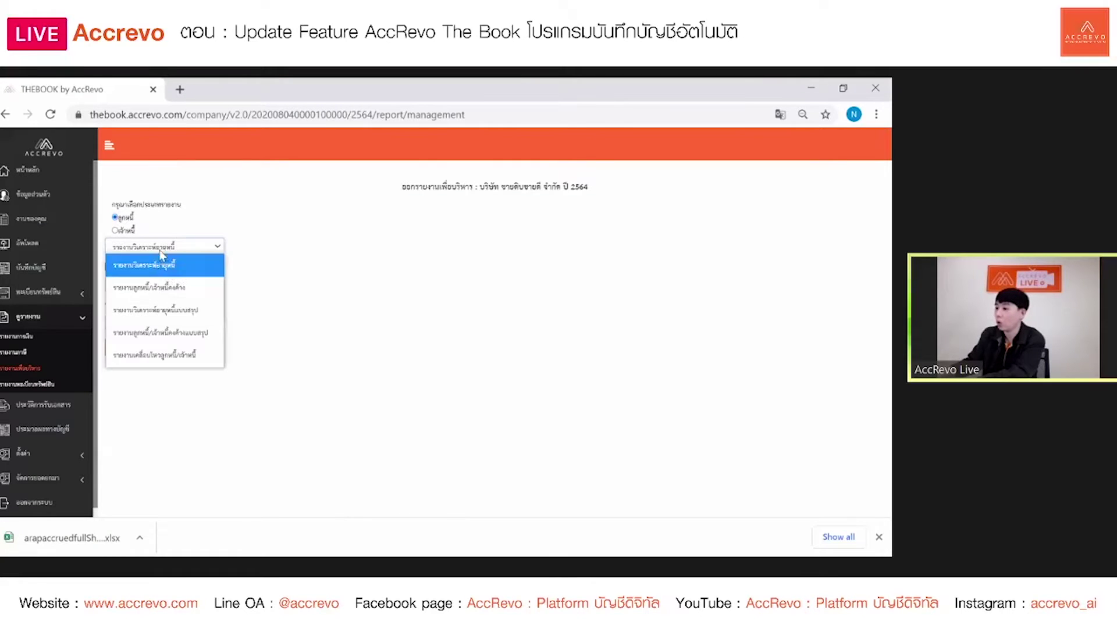
pyautogui.click(179, 298)
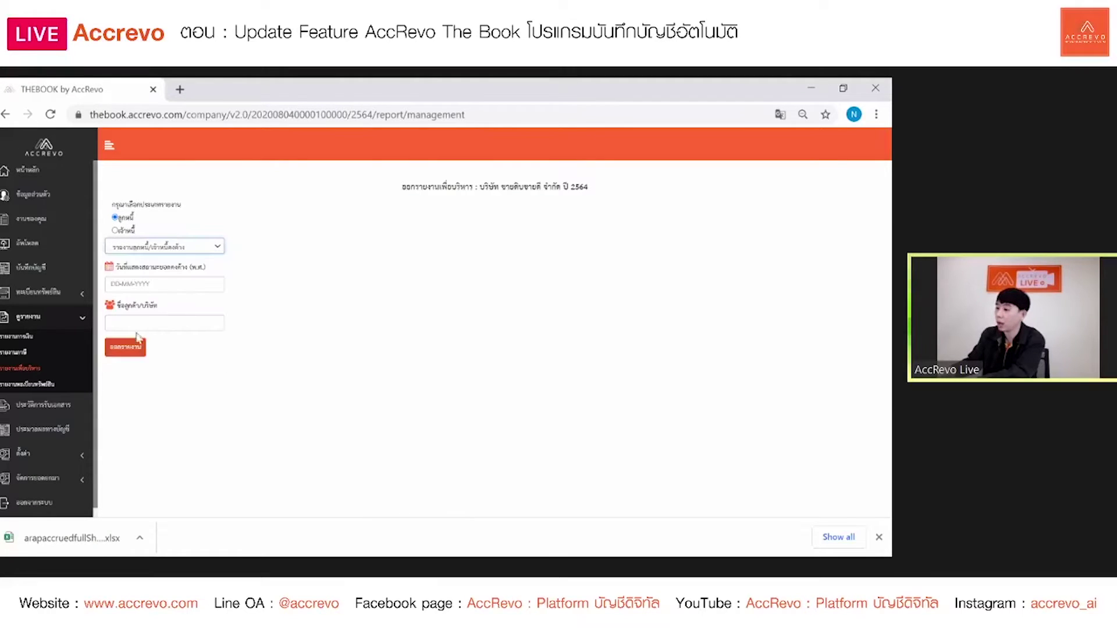
pyautogui.click(127, 355)
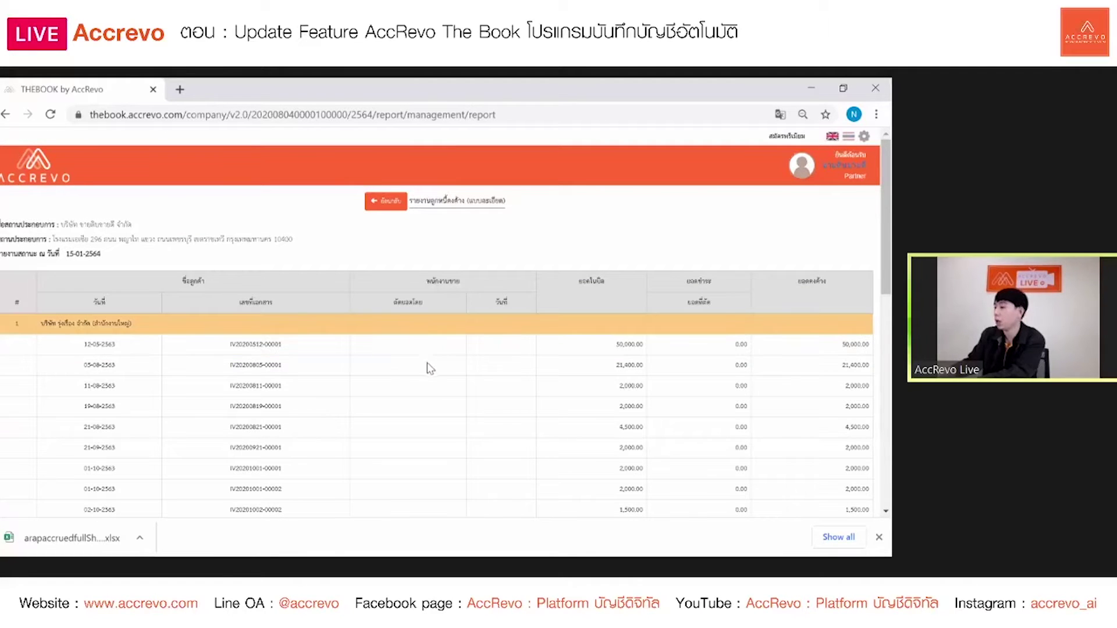
# Step: Review the detailed outstanding receivables report from the first customer's invoices down to the ทดสอบ customer and the grand total
pyautogui.scroll(-1, 437, 372)
pyautogui.scroll(-3, 437, 372)
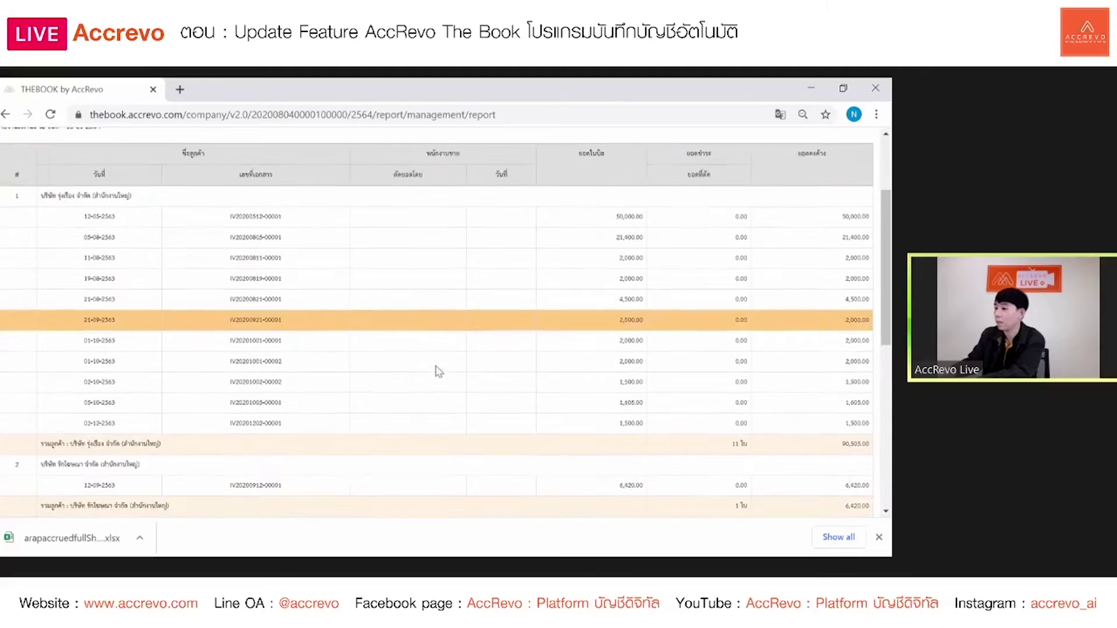
pyautogui.scroll(1, 149, 301)
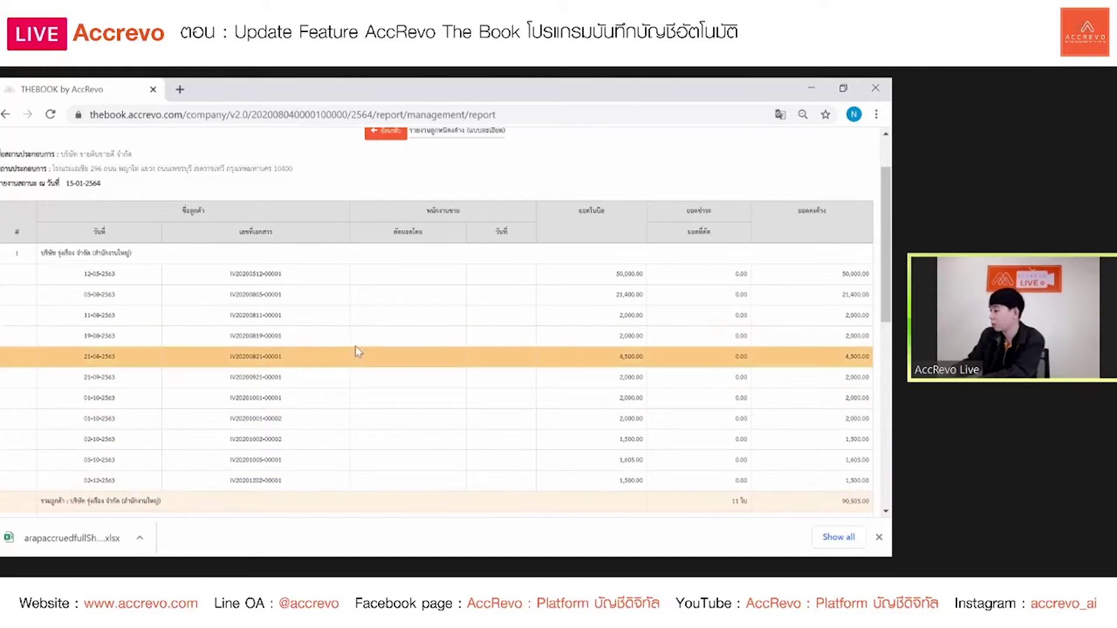
pyautogui.scroll(-3, 477, 349)
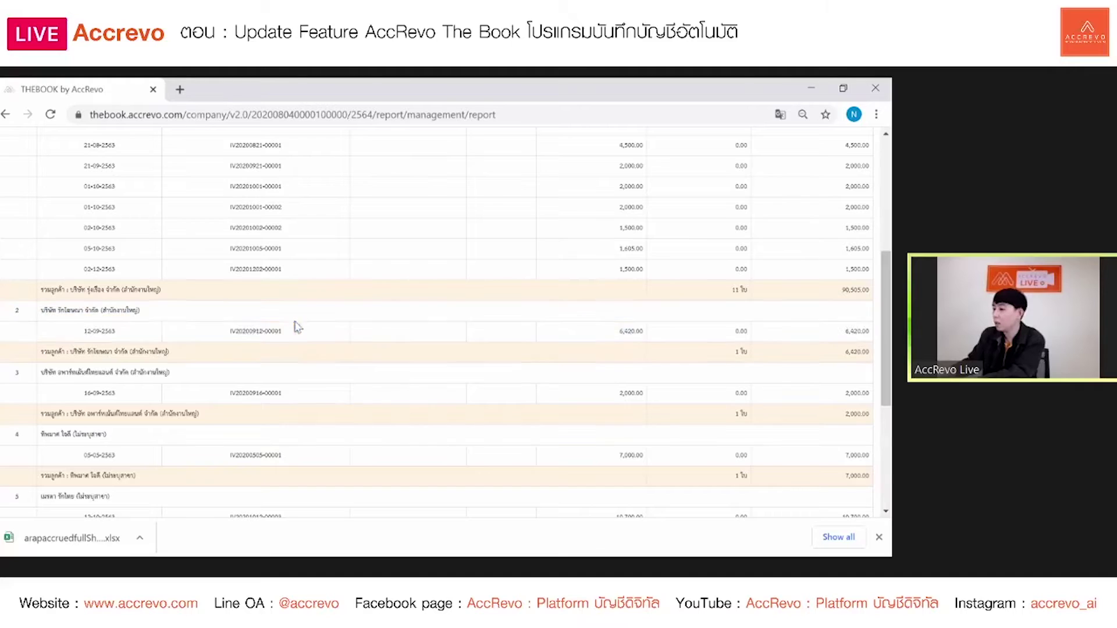
pyautogui.scroll(-1, 303, 314)
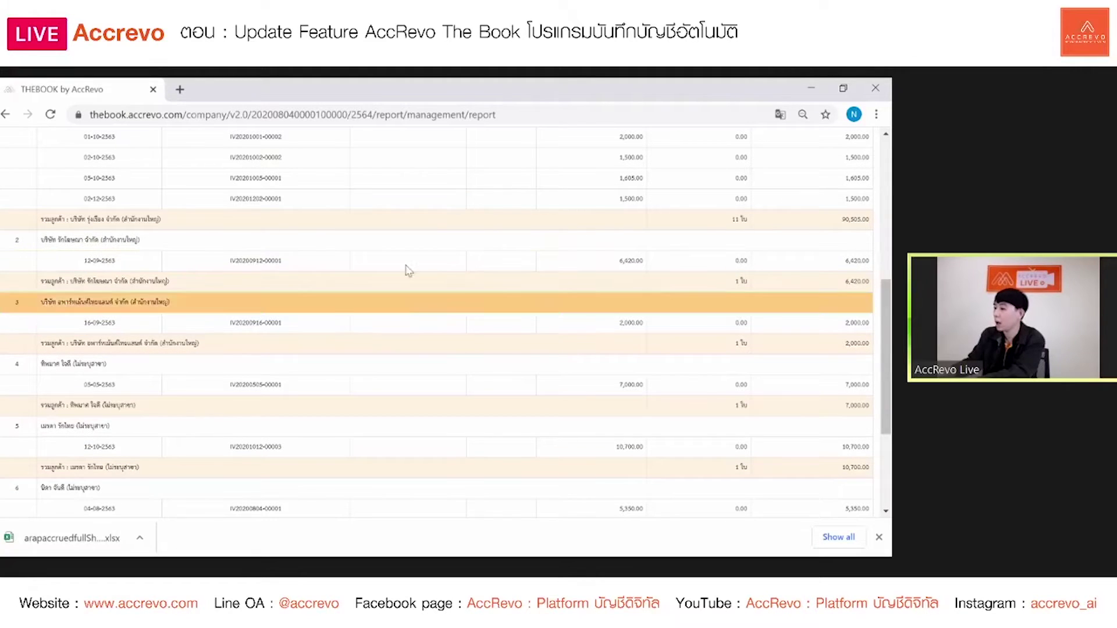
pyautogui.scroll(-3, 417, 356)
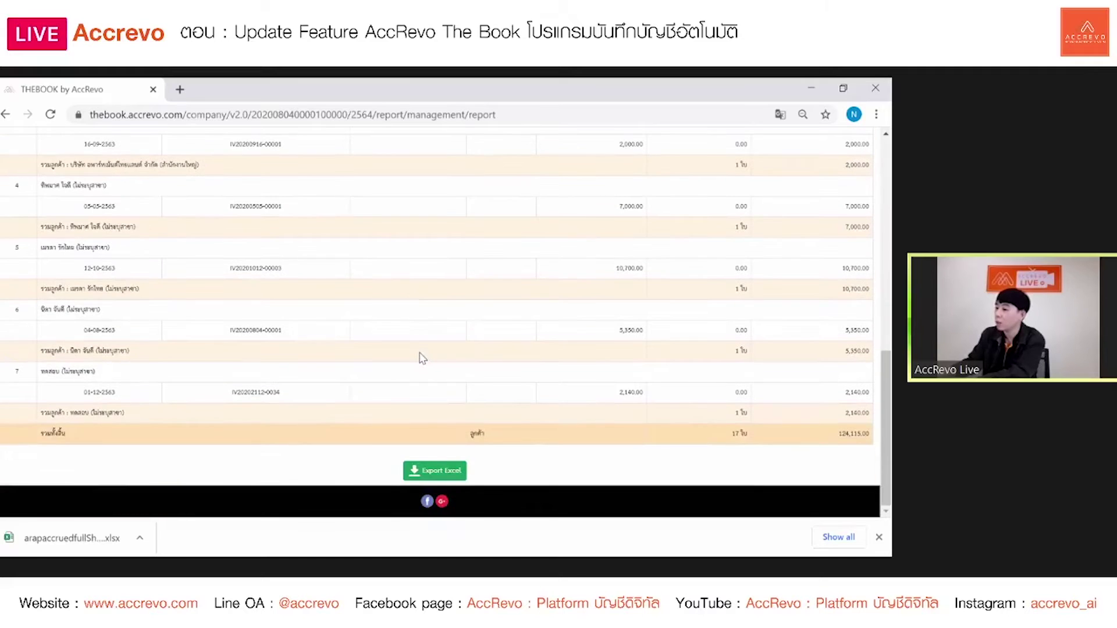
pyautogui.scroll(15, 419, 357)
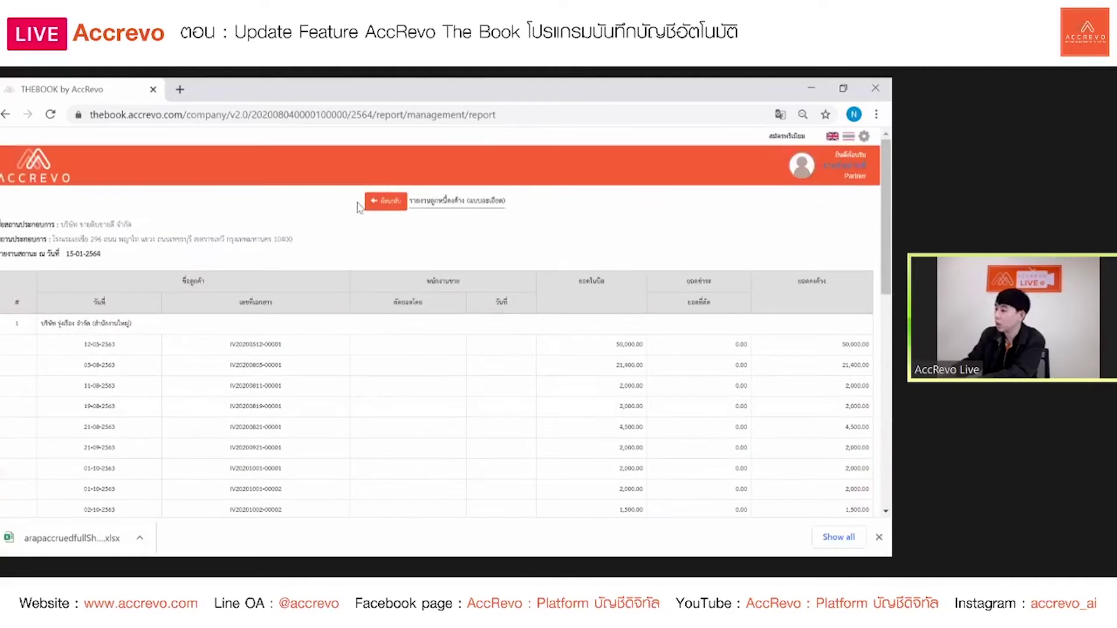
# Step: Leave the report and return to the brought-forward receivables page for 2564
pyautogui.click(376, 204)
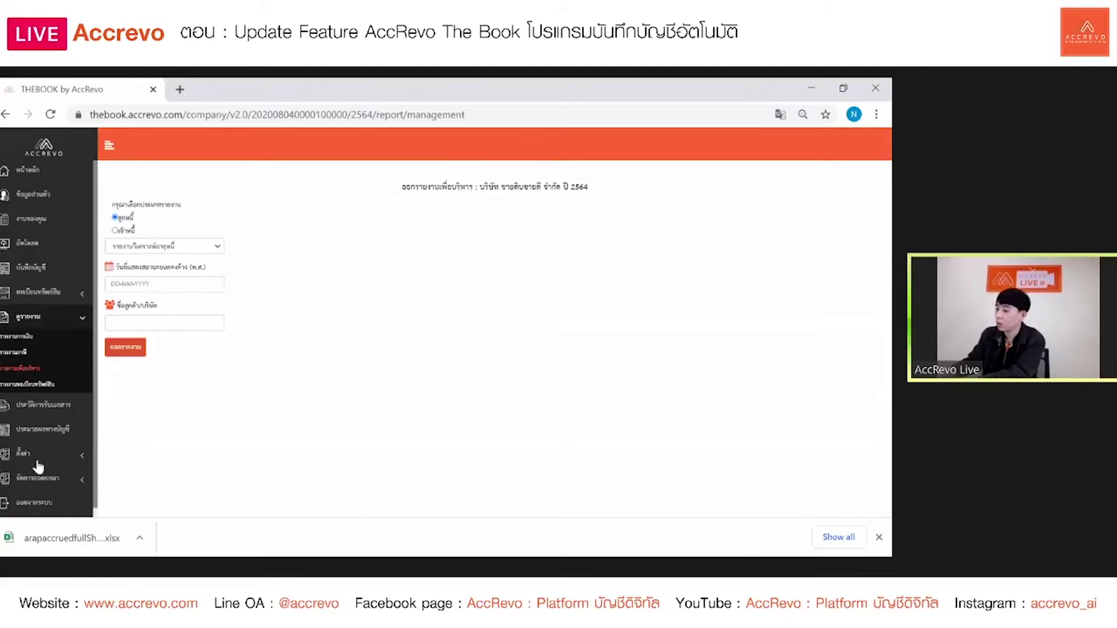
pyautogui.scroll(-1, 17, 457)
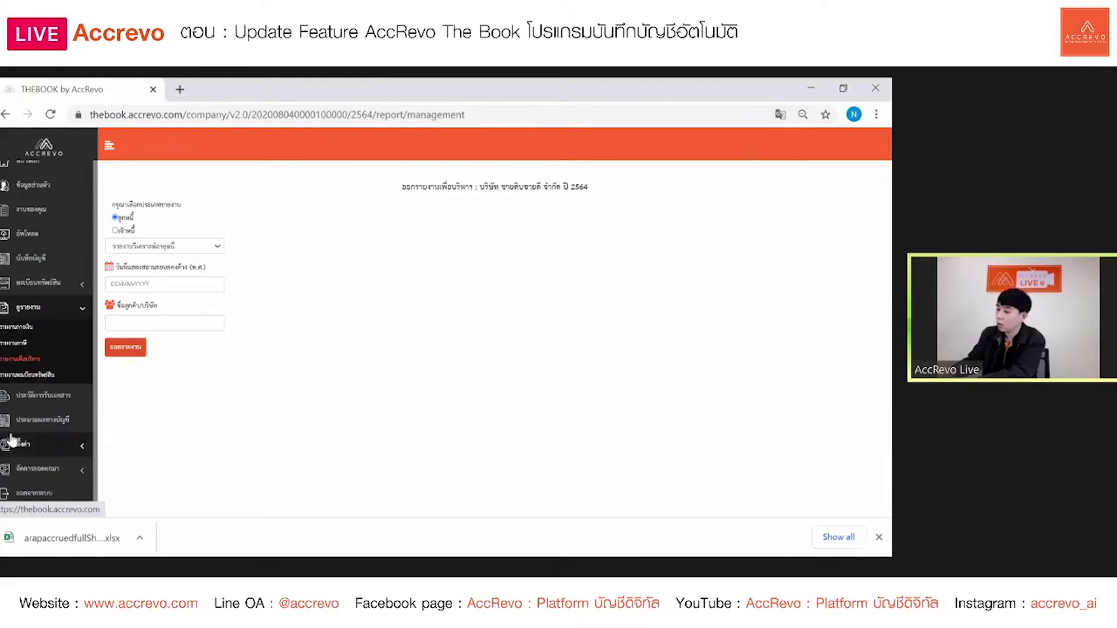
pyautogui.click(138, 430)
pyautogui.click(175, 415)
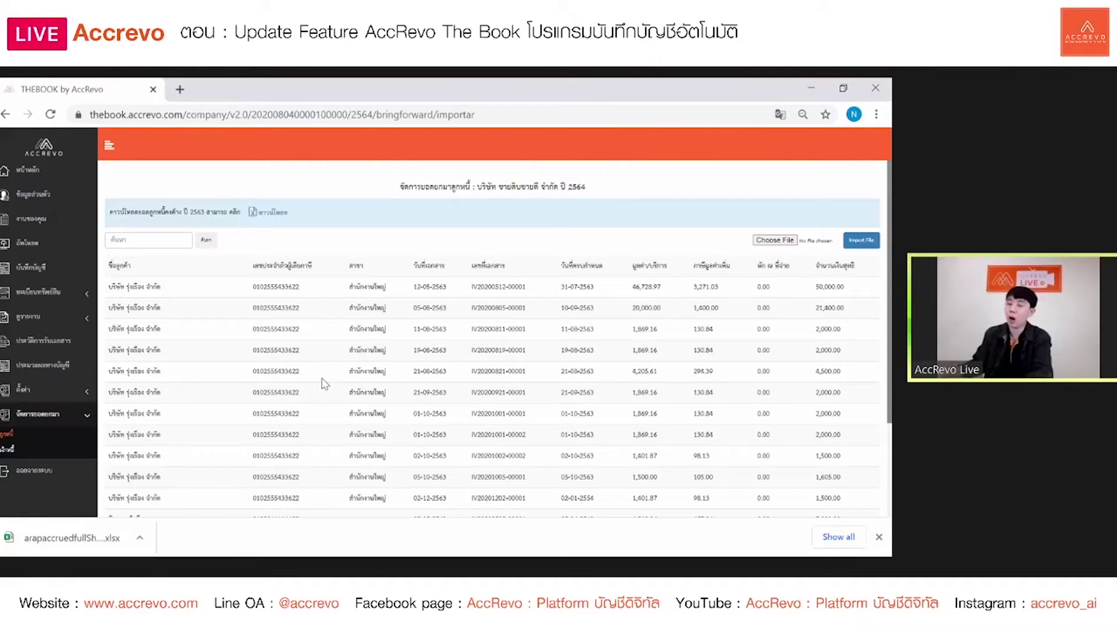
# Step: Open the 05-01-2564 receipt entry of 3,210.00 awaiting posting in the receipts journal (สมุดรายวันรับ)
pyautogui.click(56, 274)
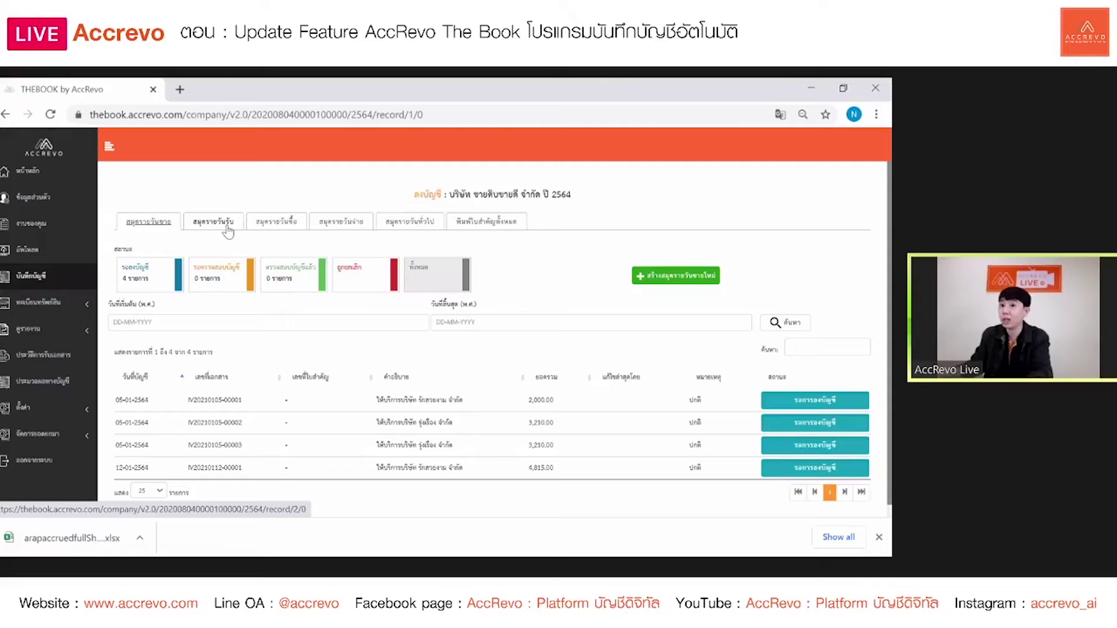
pyautogui.click(228, 230)
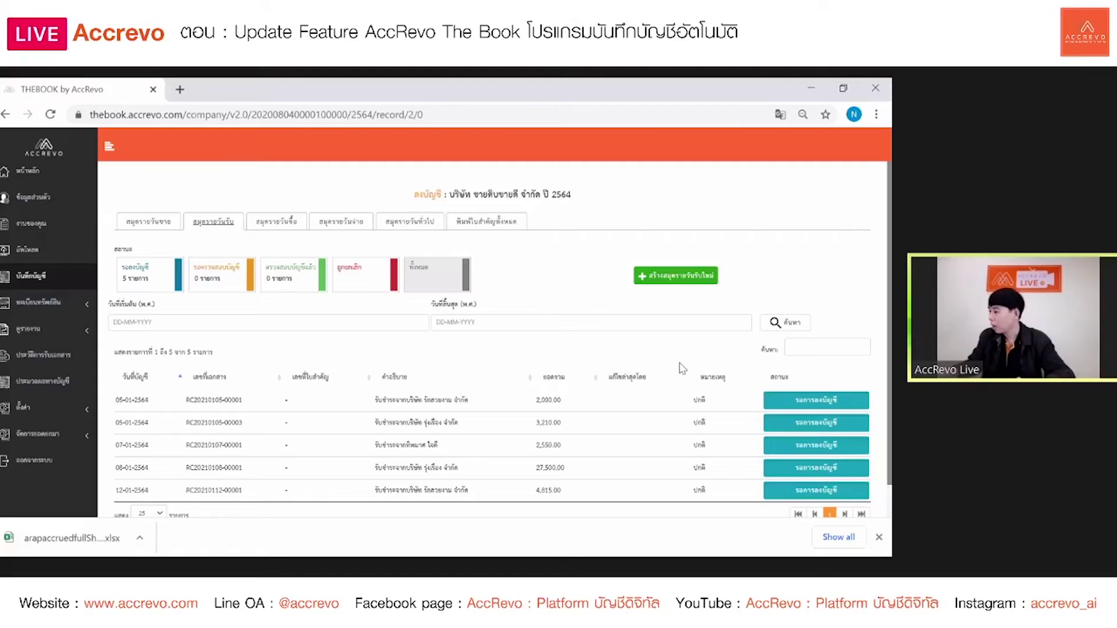
pyautogui.click(795, 424)
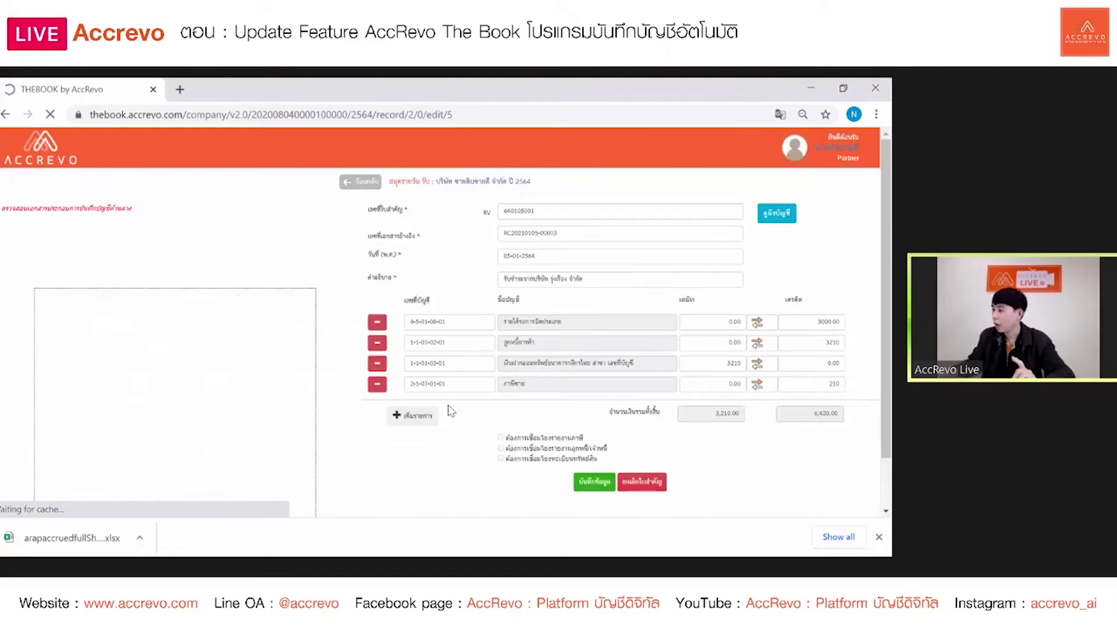
# Step: Check the receipt voucher's number and reference document number, and enlarge the attached receipt/tax invoice to read its details
pyautogui.click(541, 209)
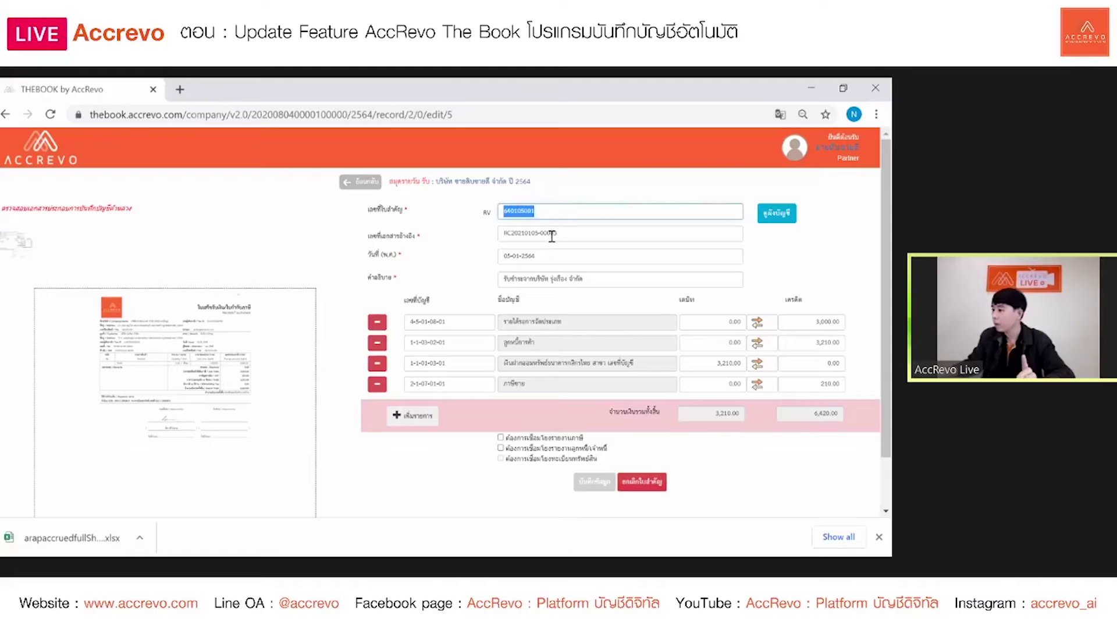
pyautogui.click(552, 235)
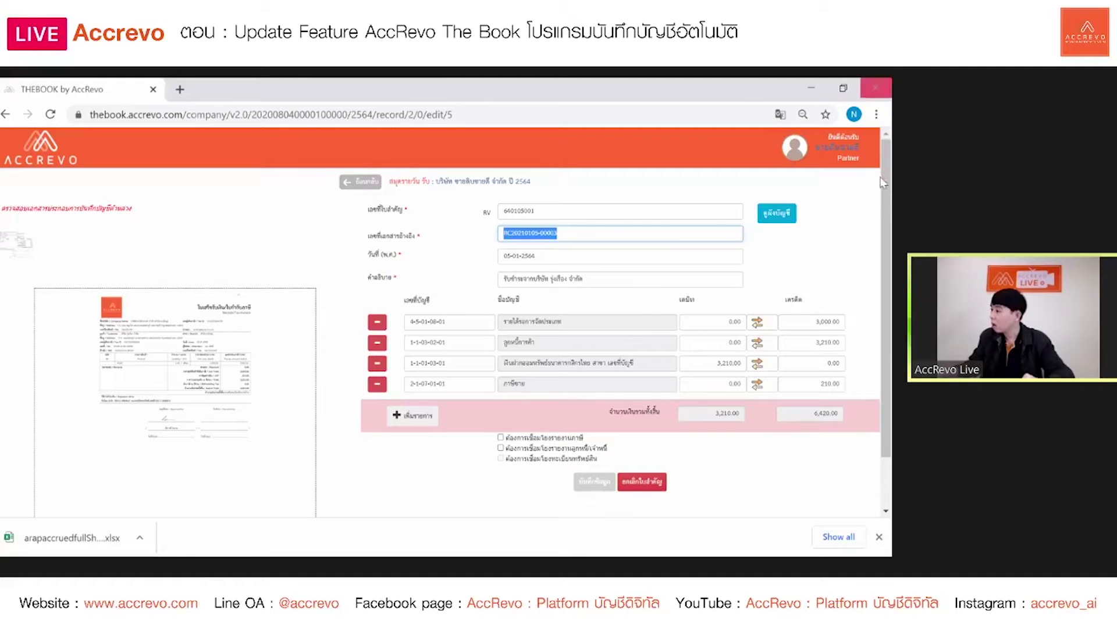
pyautogui.scroll(-1, 381, 355)
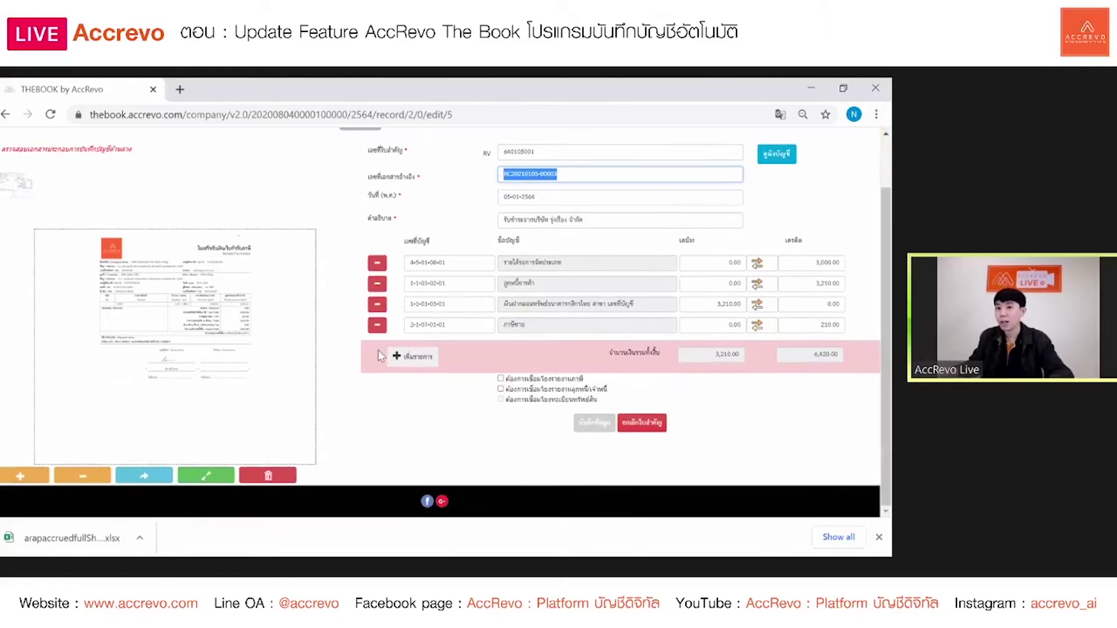
pyautogui.click(20, 478)
pyautogui.click(20, 478)
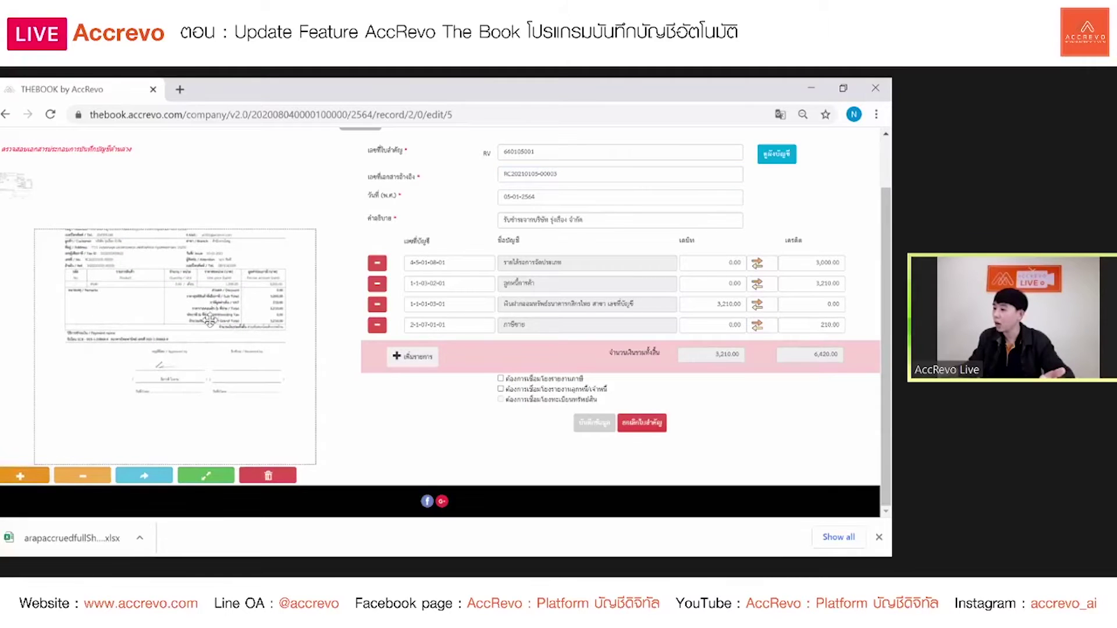
pyautogui.click(20, 479)
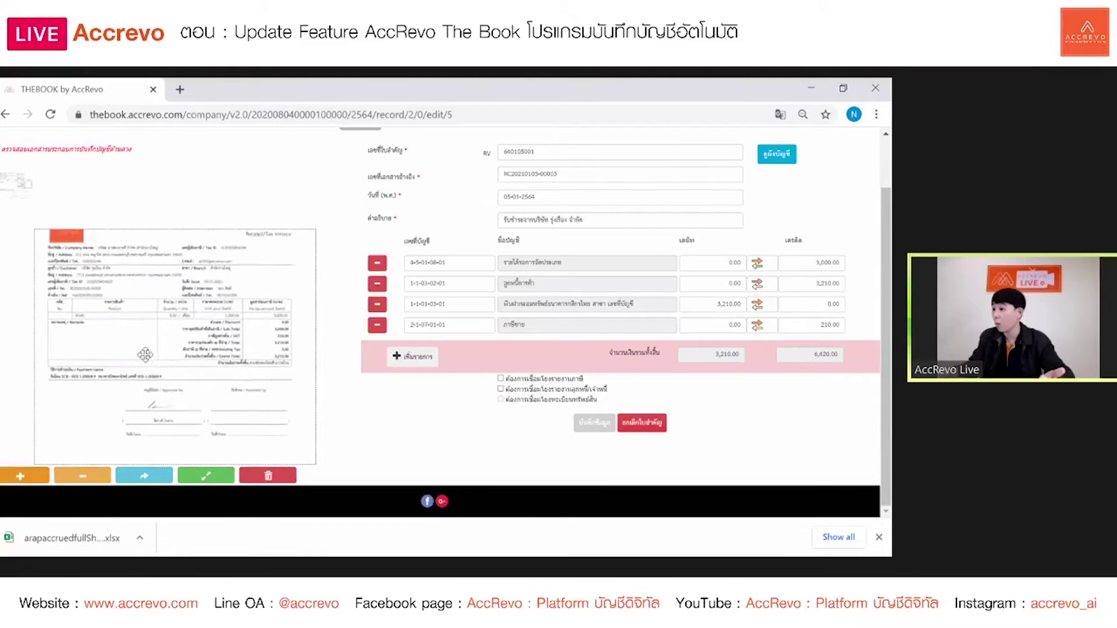
pyautogui.scroll(4, 186, 358)
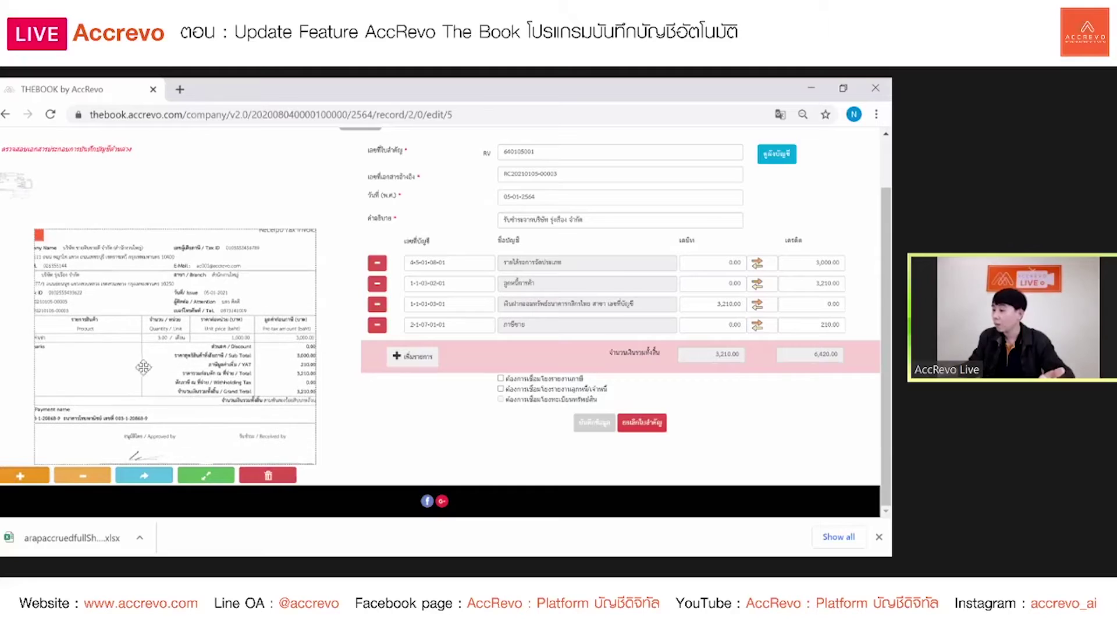
pyautogui.scroll(3, 149, 355)
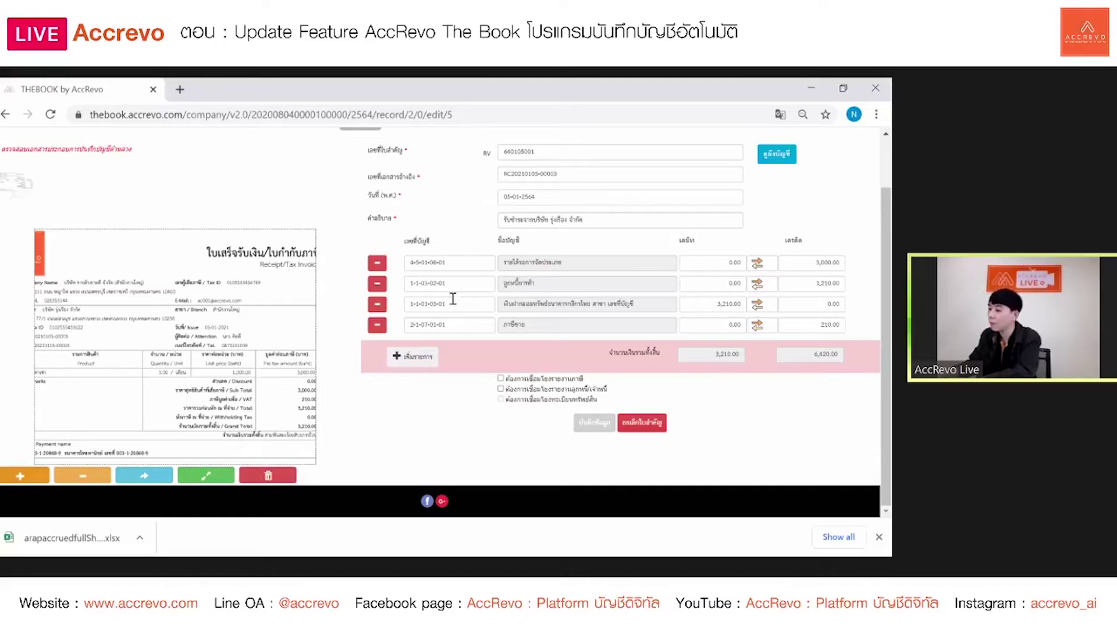
# Step: Change the account on the voucher's first line to 5-1-01-08-01 ค่าเช่า
pyautogui.tripleClick(490, 263)
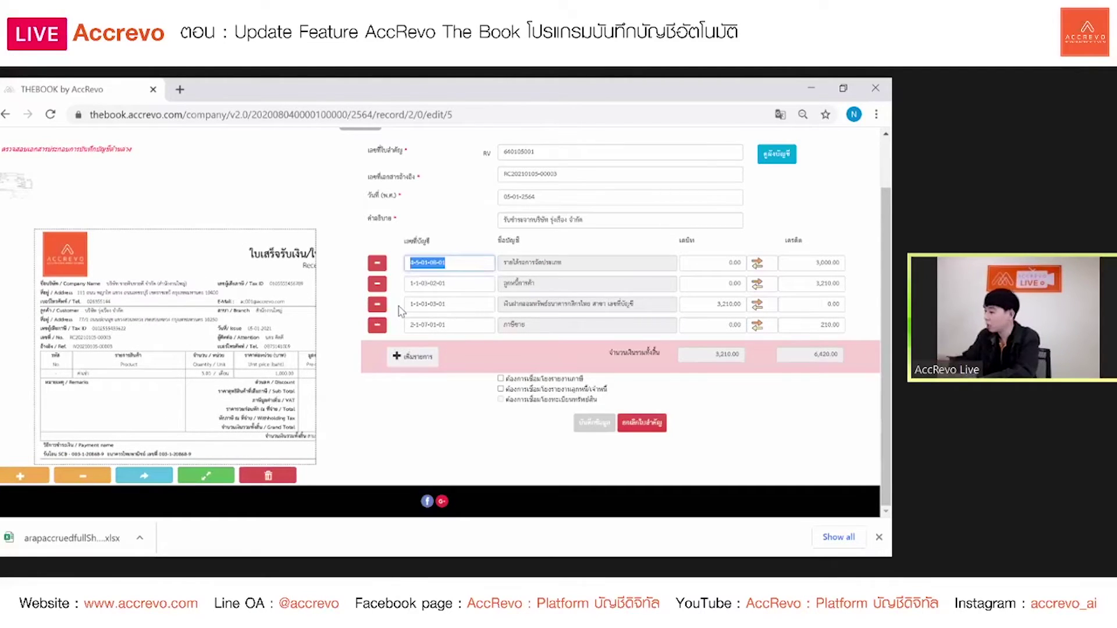
pyautogui.write('41')
pyautogui.press('BackSpace')
pyautogui.press('BackSpace')
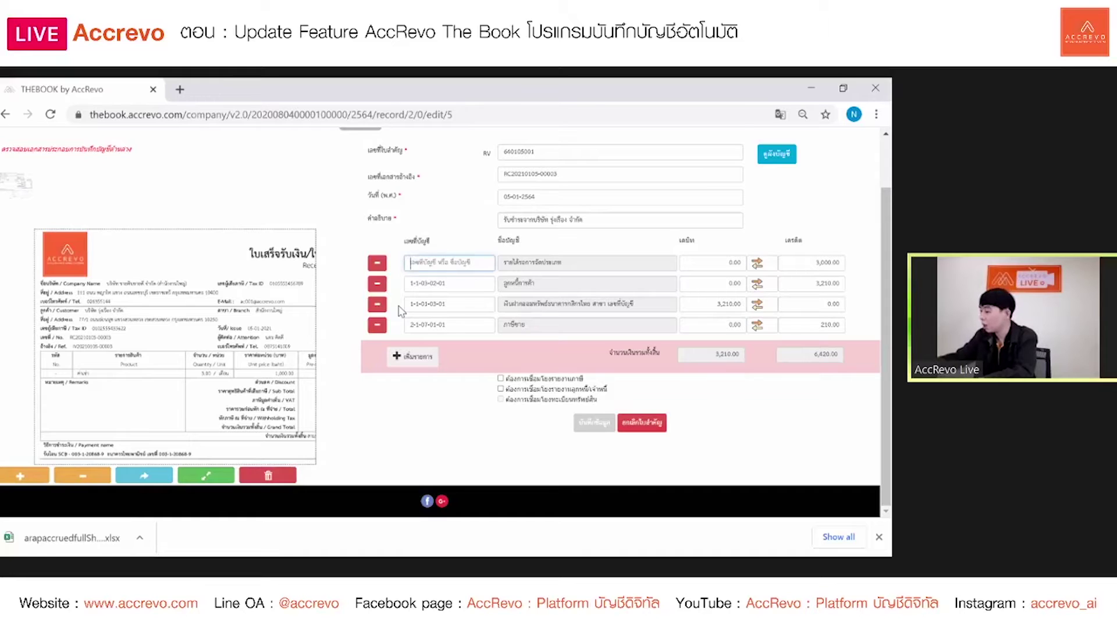
pyautogui.write('41')
pyautogui.press('BackSpace')
pyautogui.press('BackSpace')
pyautogui.write('4')
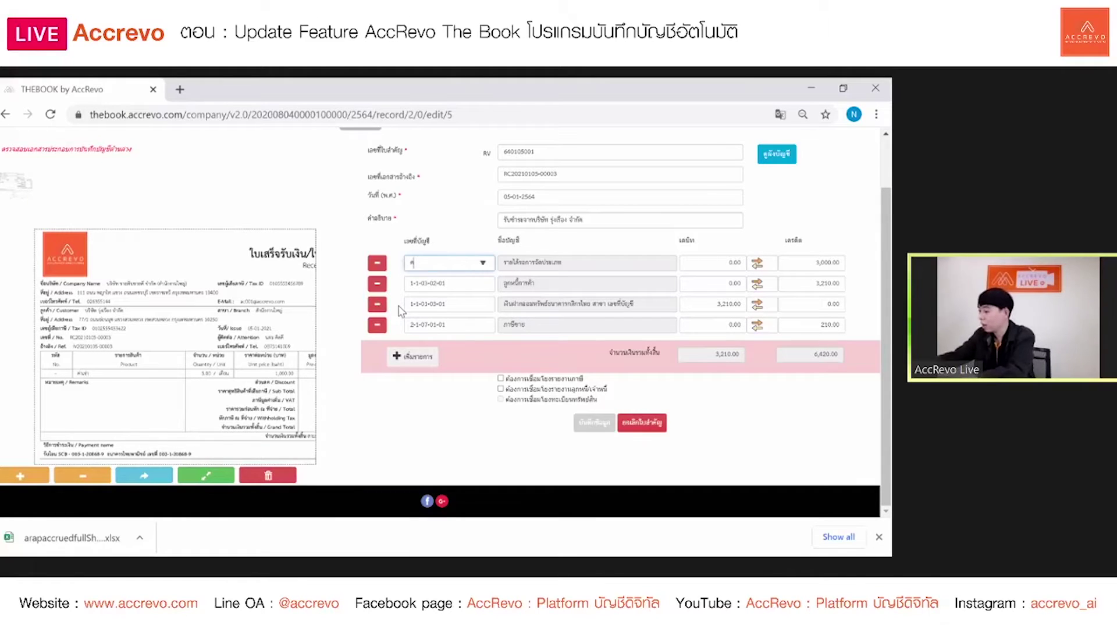
pyautogui.write('่าเช่า')
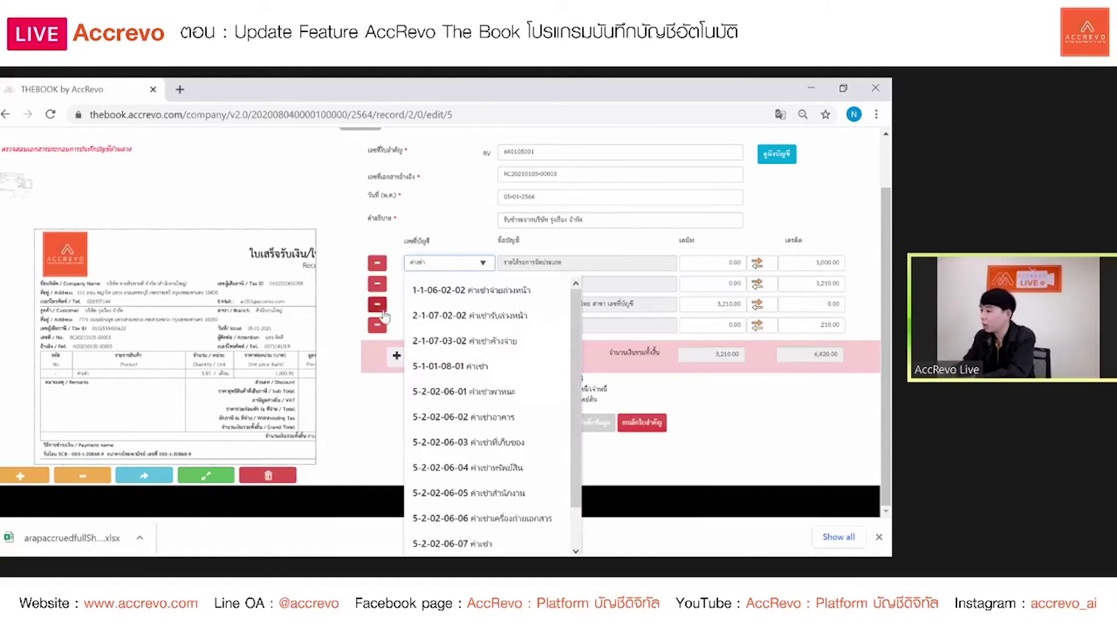
pyautogui.click(512, 366)
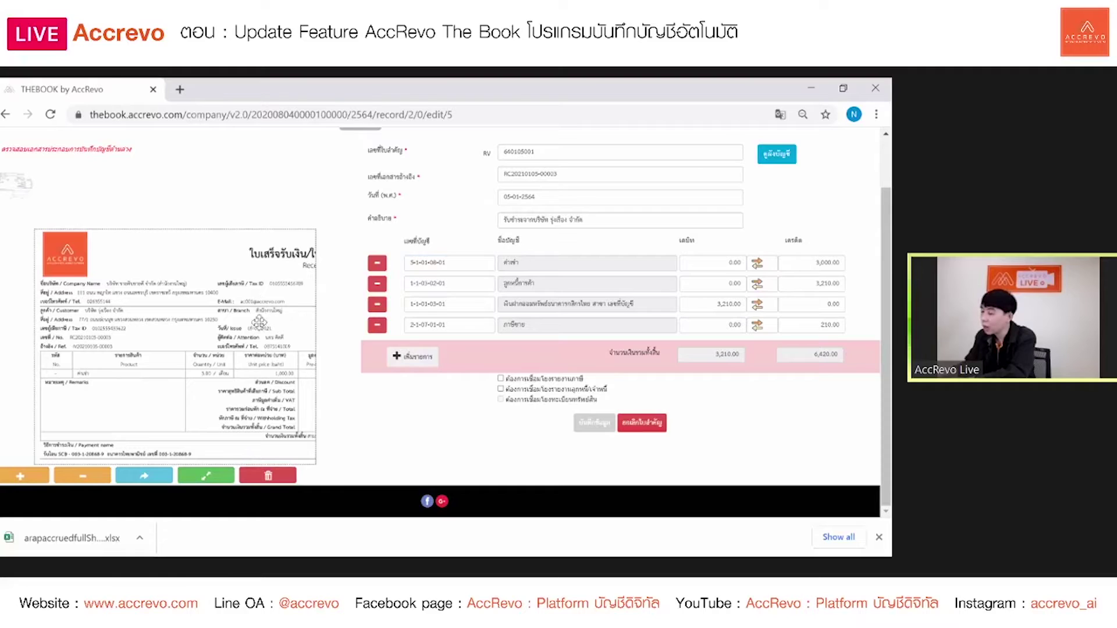
# Step: Compare the voucher with the attached receipt and remove the ค่าเช่า line from the entry
pyautogui.scroll(2, 228, 313)
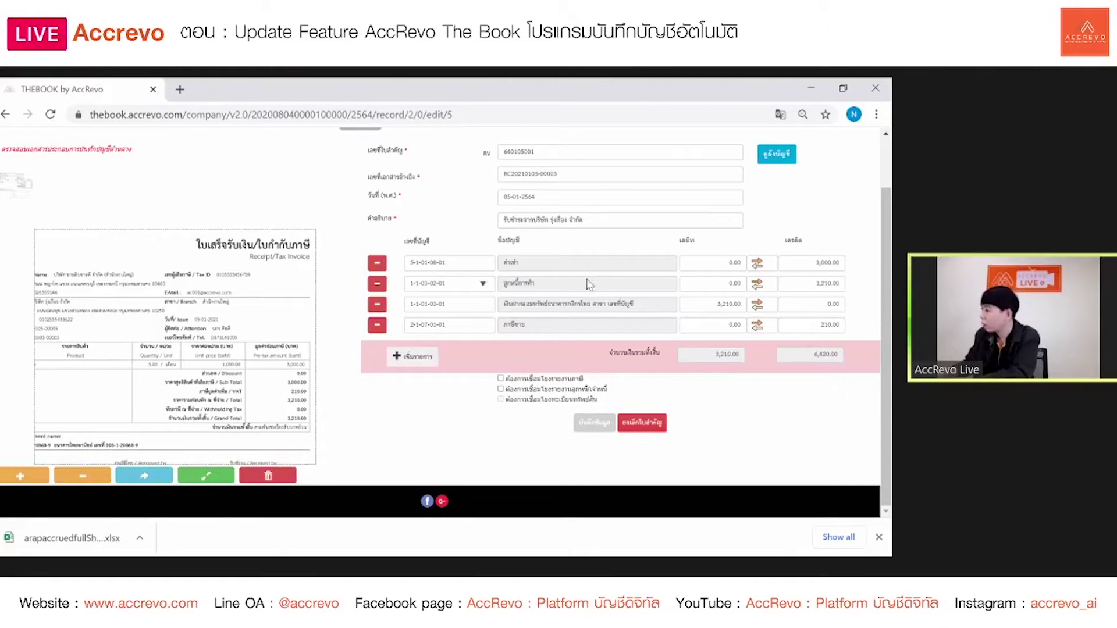
pyautogui.click(377, 263)
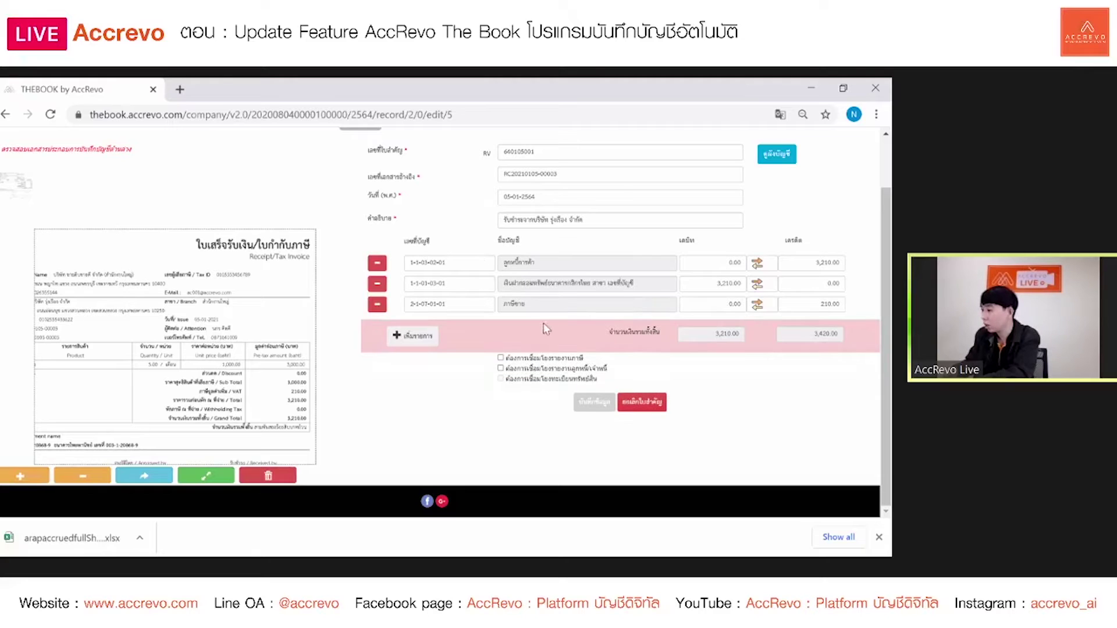
pyautogui.click(377, 306)
# Step: Set the debit amount of the bank savings deposit line (1-1-01-03-01) to 3,000
pyautogui.click(726, 283)
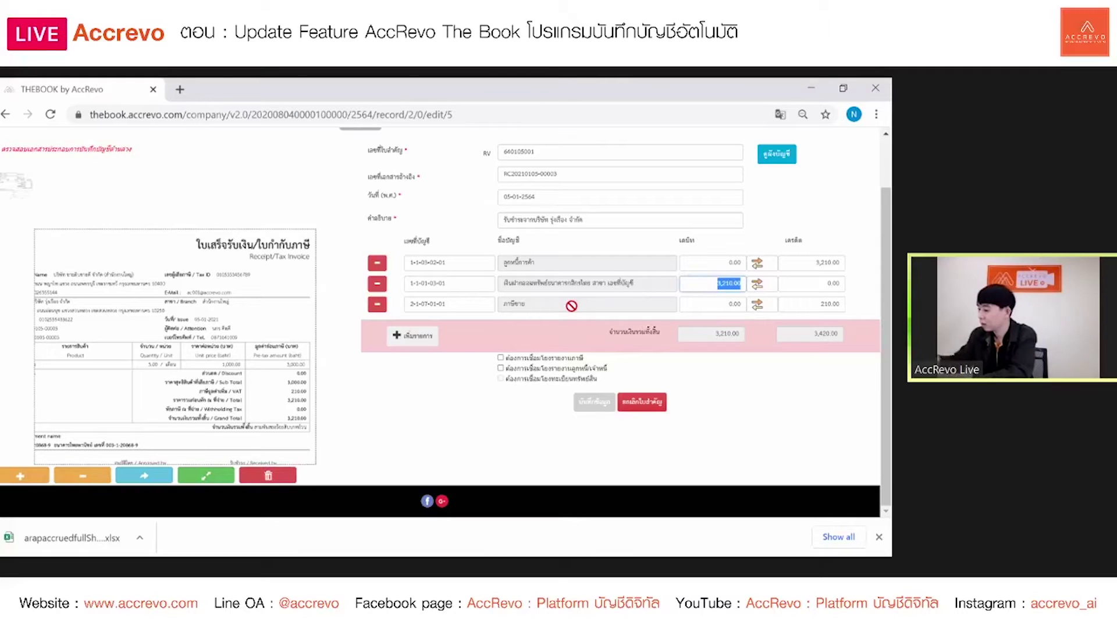
pyautogui.press('BackSpace')
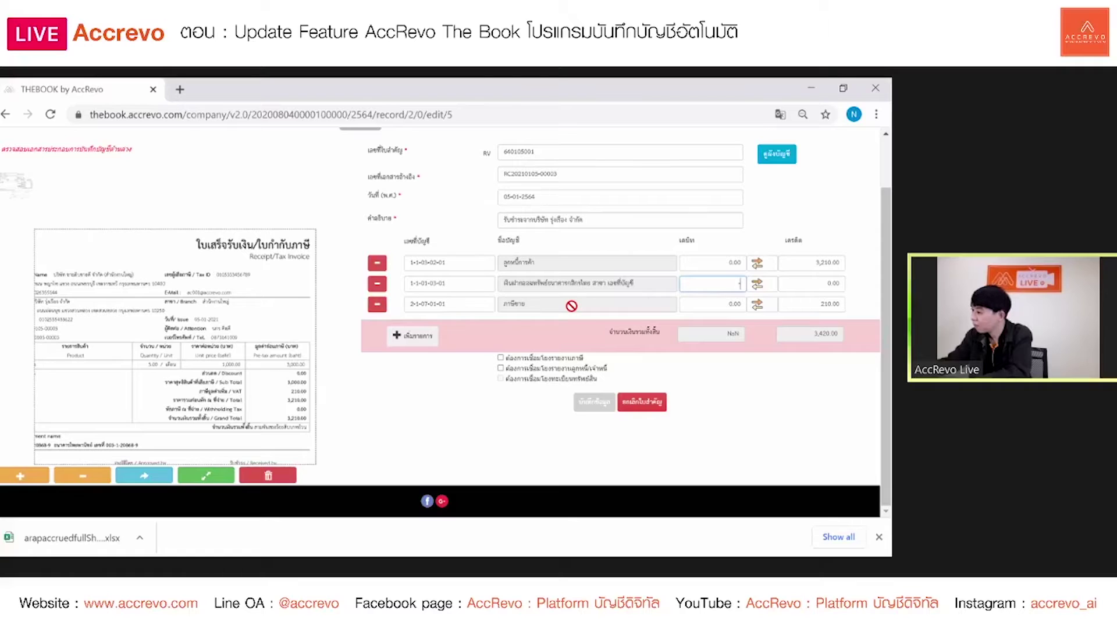
pyautogui.write('-30')
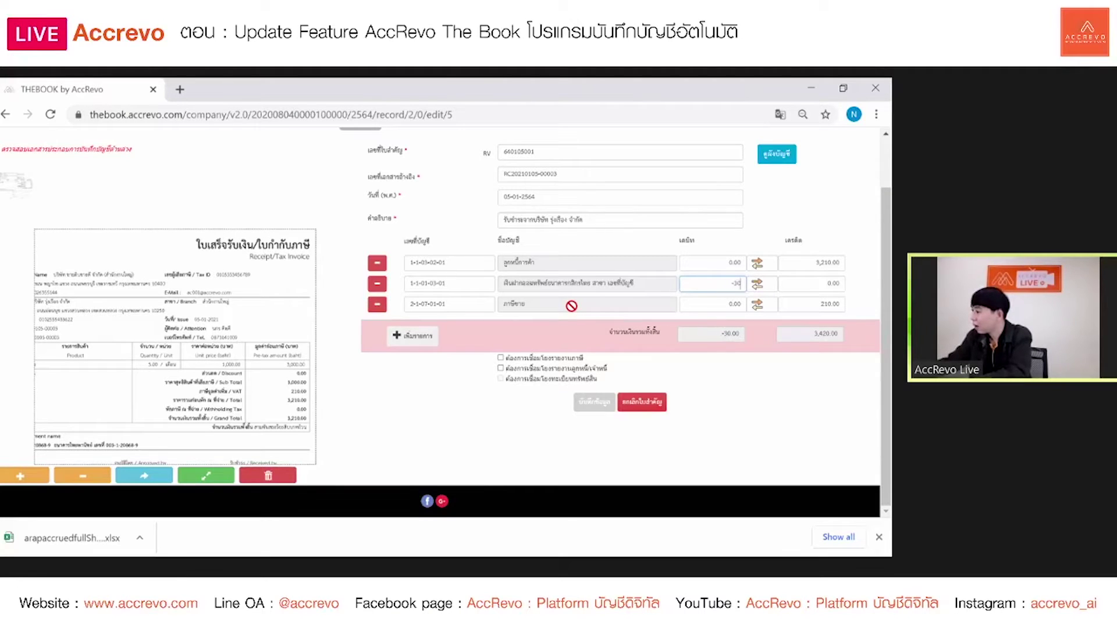
pyautogui.write('000')
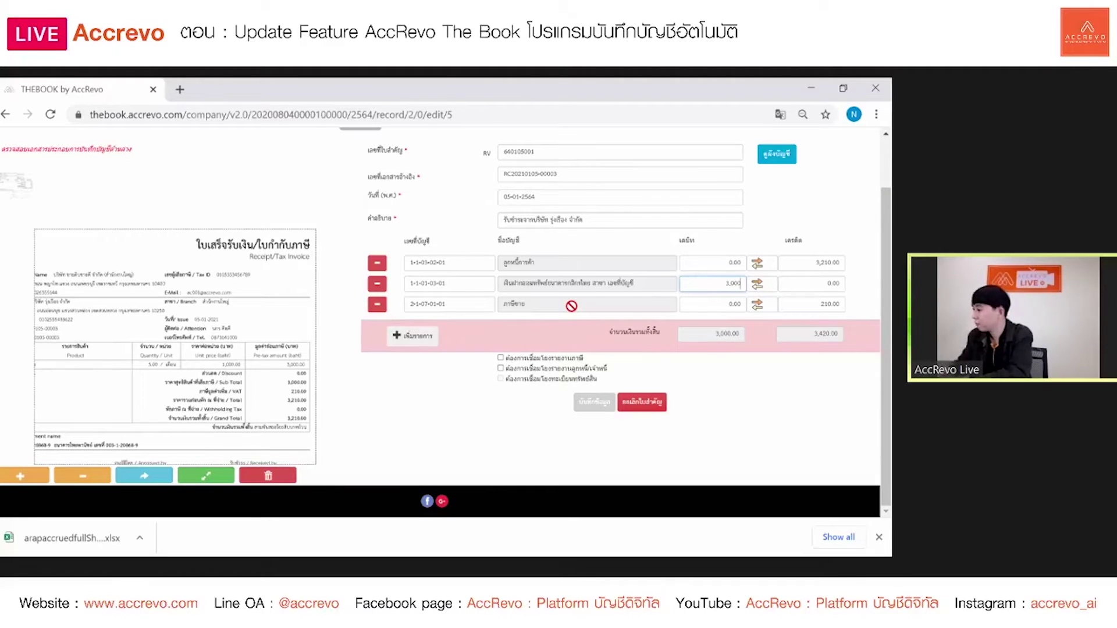
# Step: Switch the ภาษีขาย amount of 210 to the debit side and link the voucher to the tax and receivables/payables reports
pyautogui.click(757, 305)
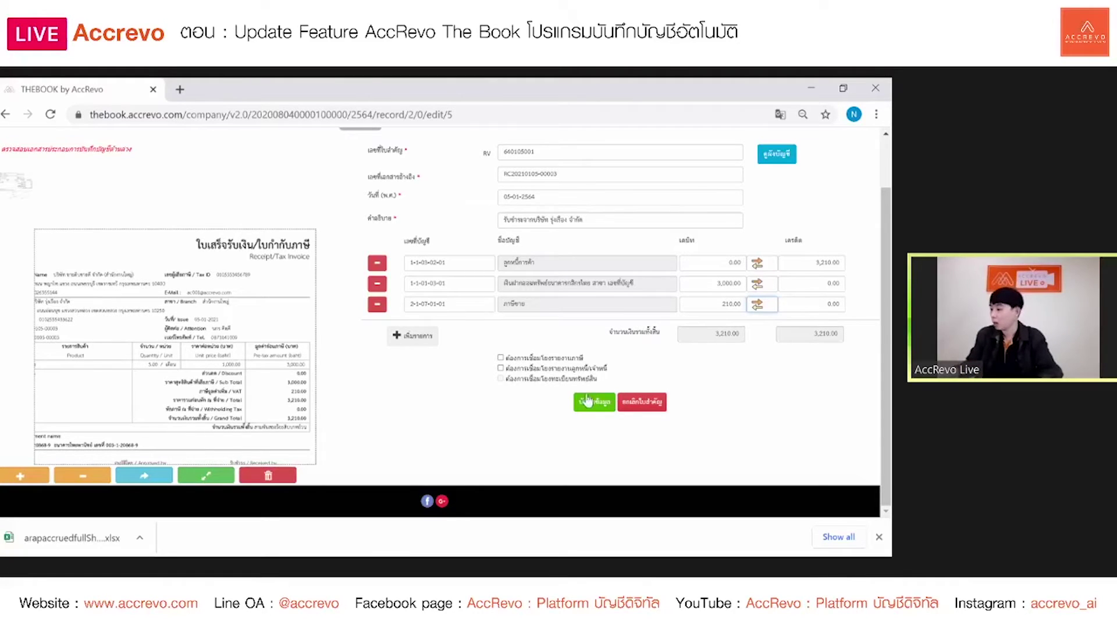
pyautogui.click(501, 359)
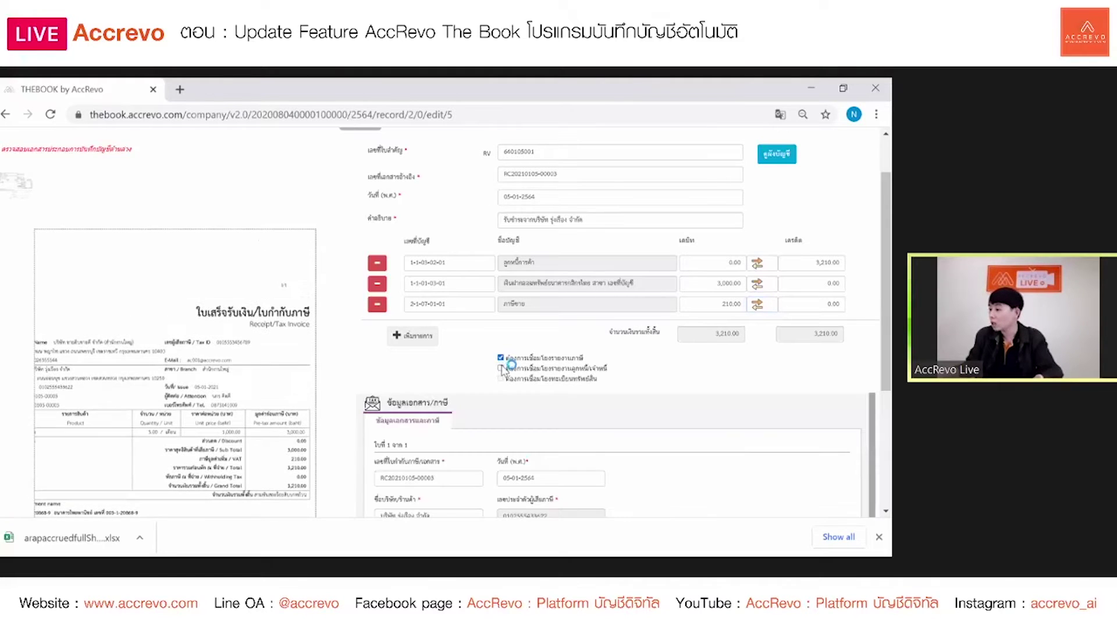
pyautogui.click(500, 368)
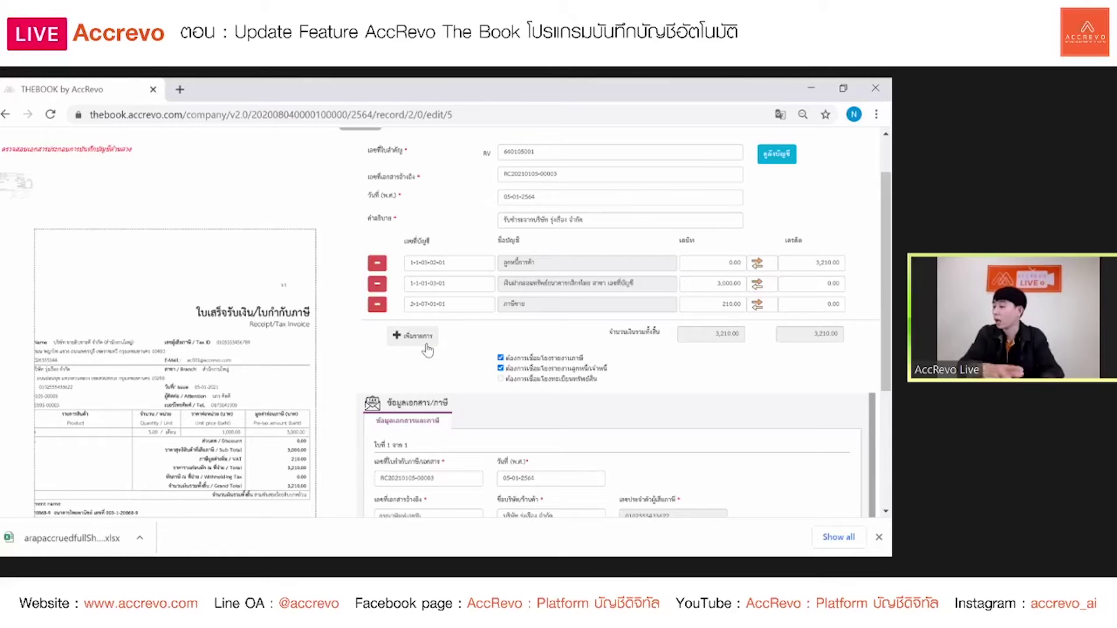
# Step: Keep the voucher's reference document section available and open the brought-forward receivables list in a second browser tab
pyautogui.scroll(-1, 460, 425)
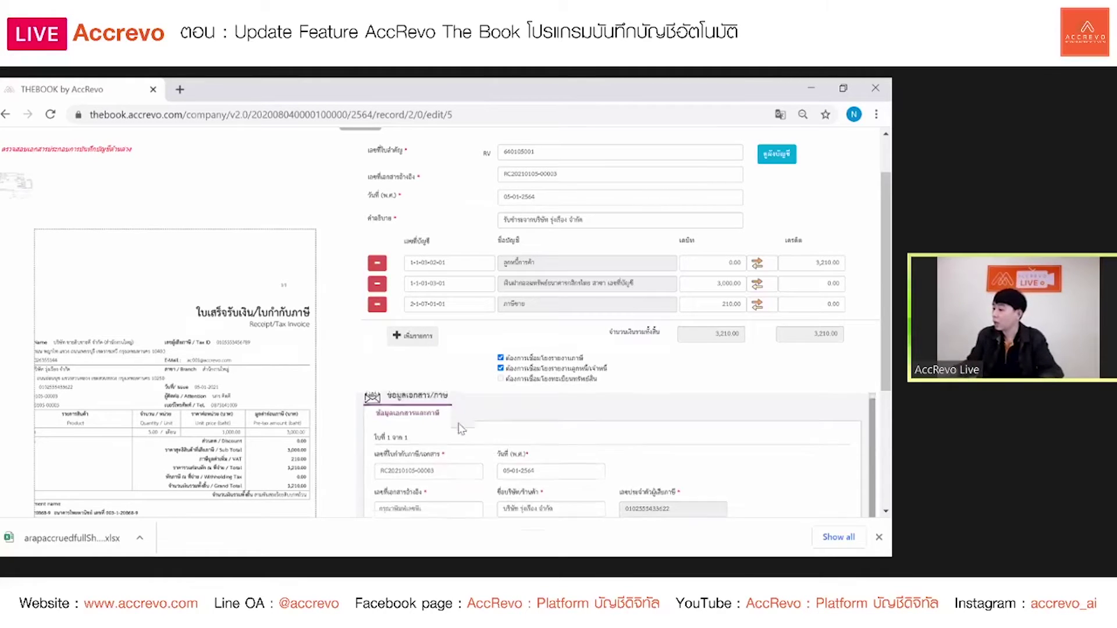
pyautogui.scroll(-1, 460, 430)
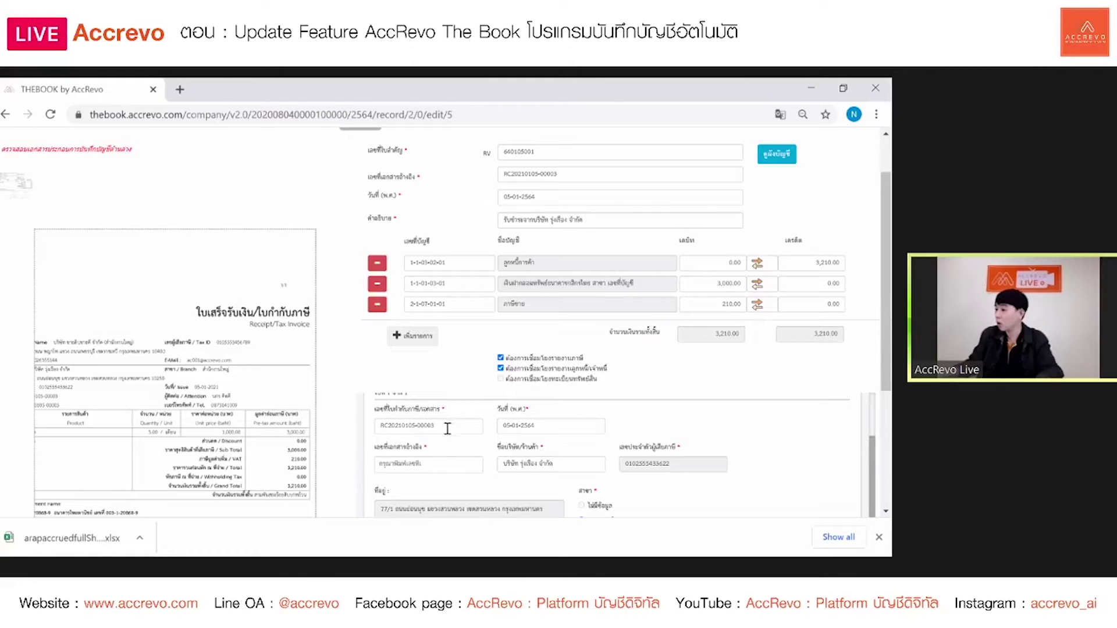
pyautogui.click(377, 461)
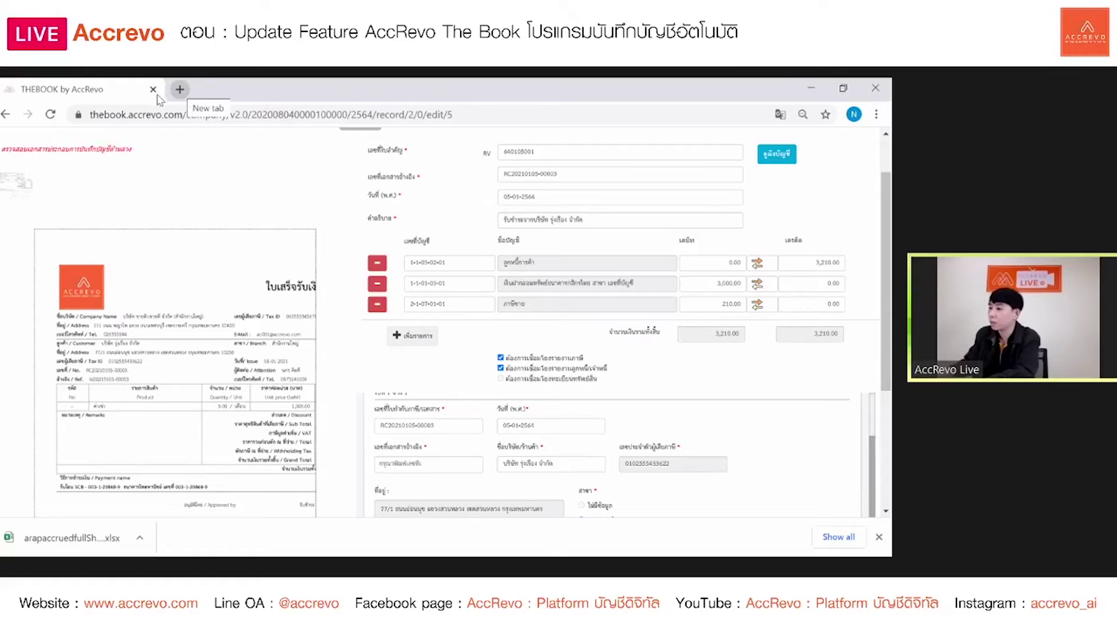
pyautogui.scroll(1, 337, 234)
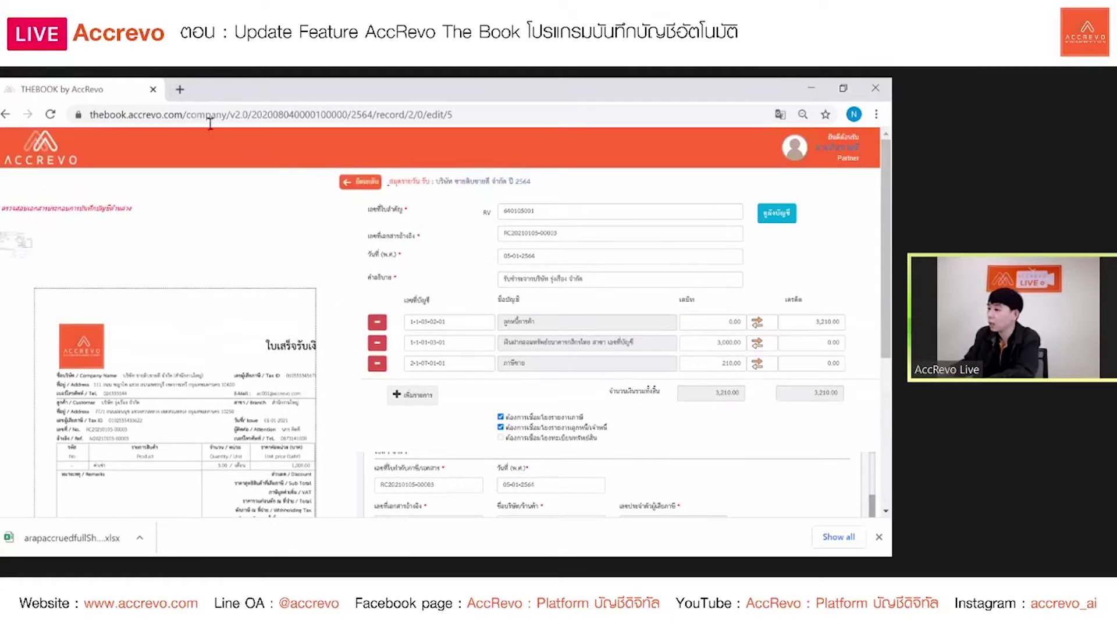
pyautogui.rightClick(348, 183)
pyautogui.click(405, 189)
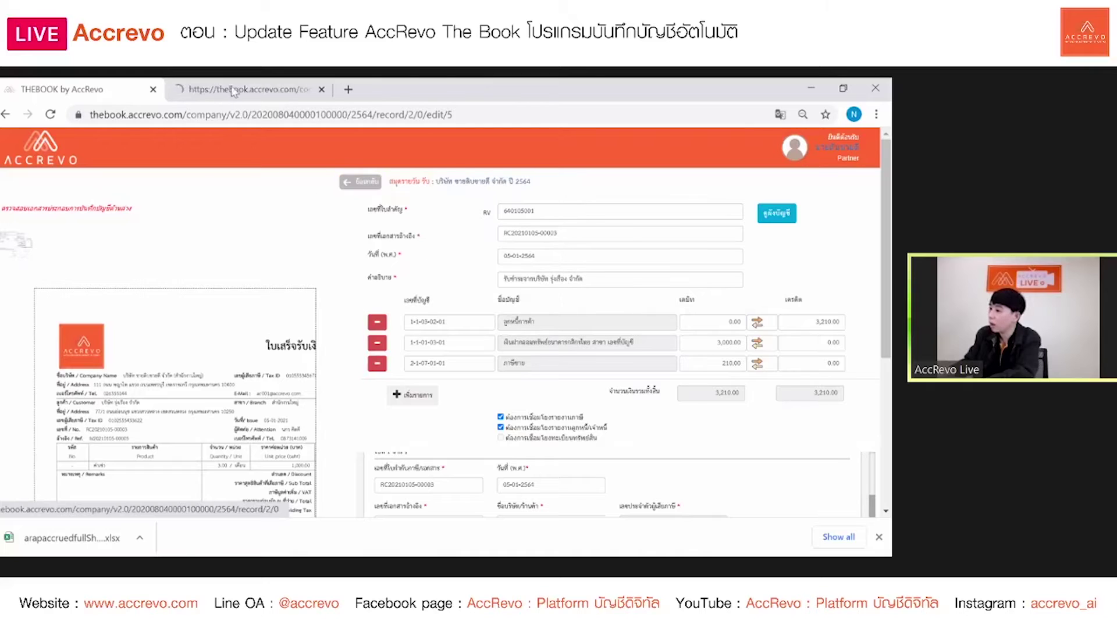
pyautogui.hotkey('ctrl', 'Tab')
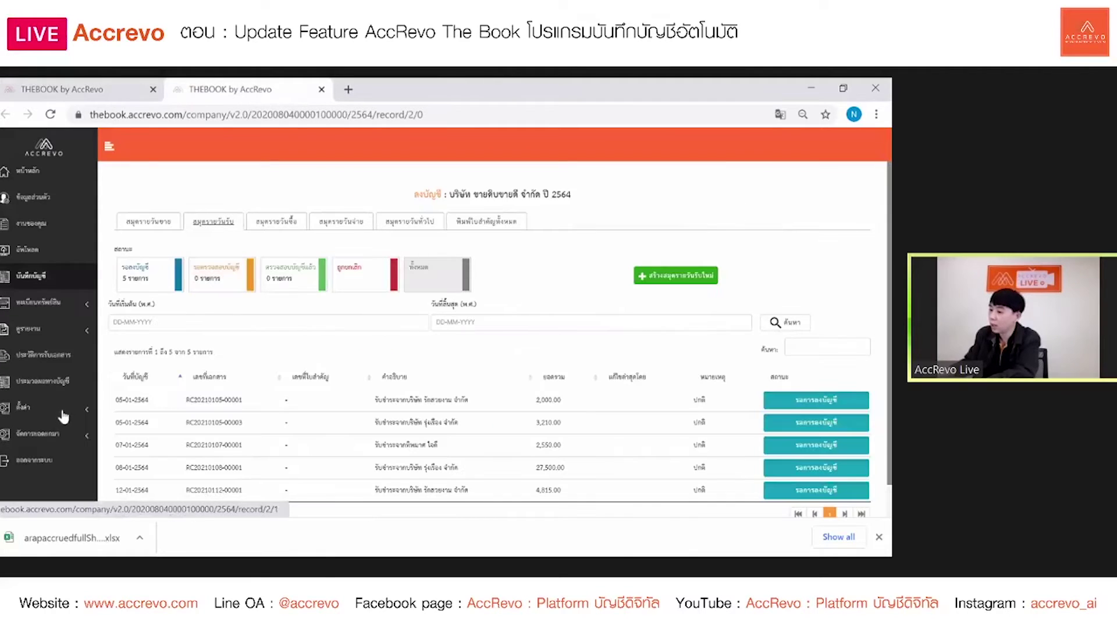
pyautogui.click(61, 411)
pyautogui.click(50, 437)
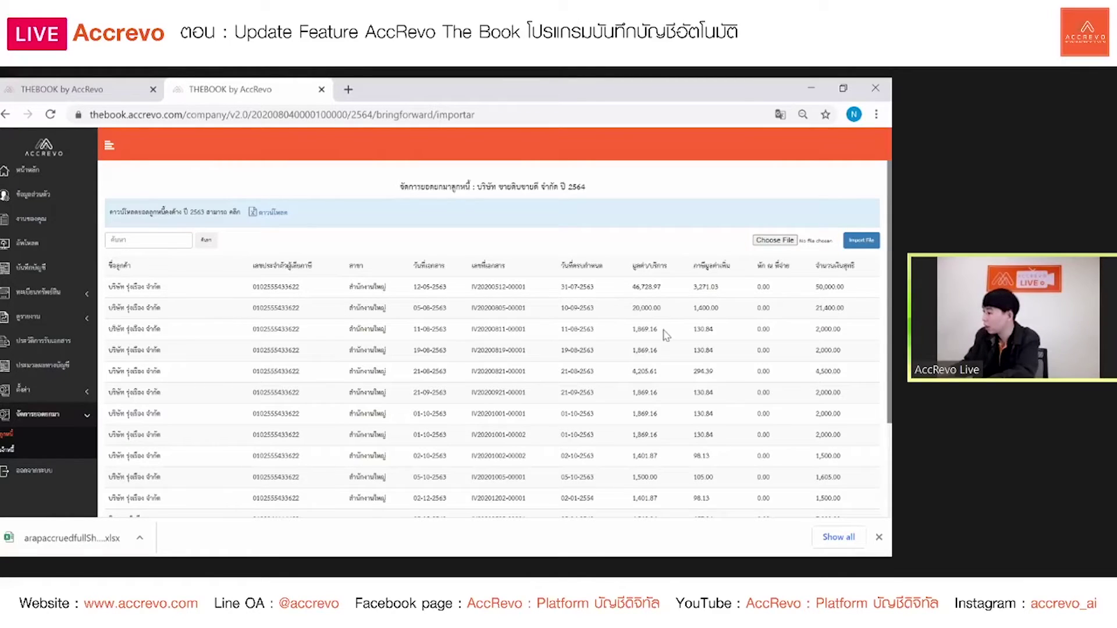
pyautogui.moveTo(663, 308); pyautogui.dragTo(636, 309)
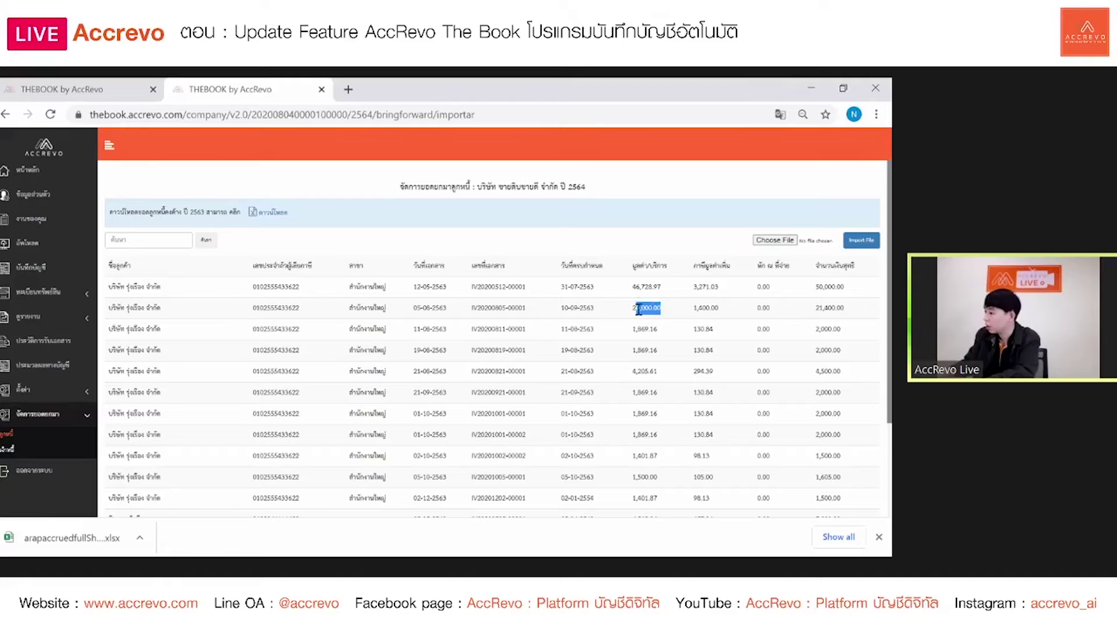
pyautogui.click(529, 312)
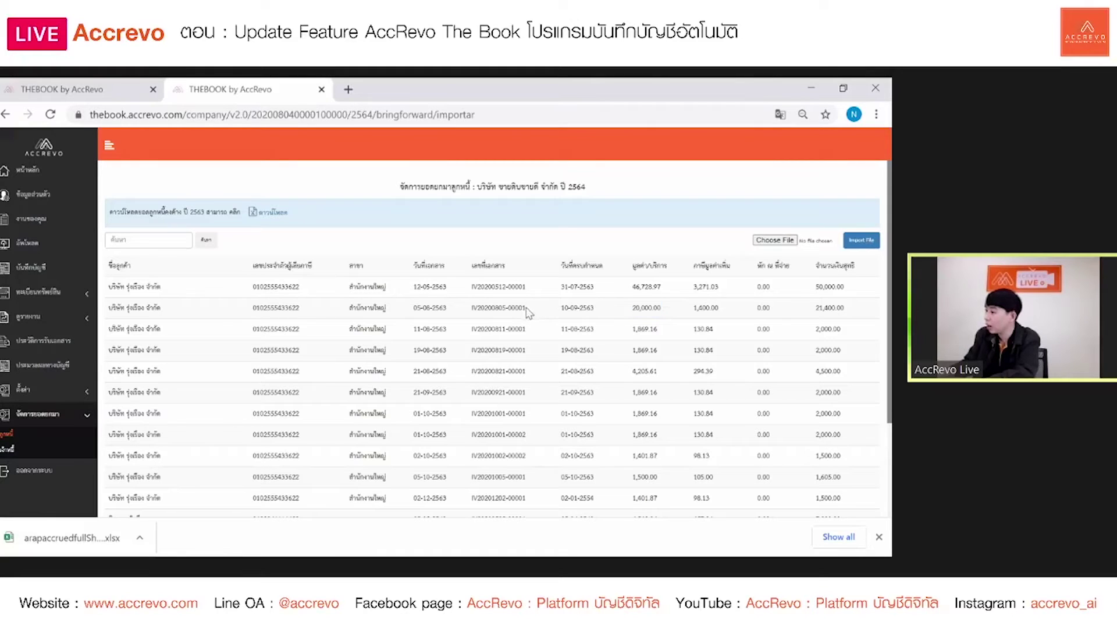
pyautogui.moveTo(471, 309); pyautogui.dragTo(526, 308)
pyautogui.hotkey('ctrl', 'c')
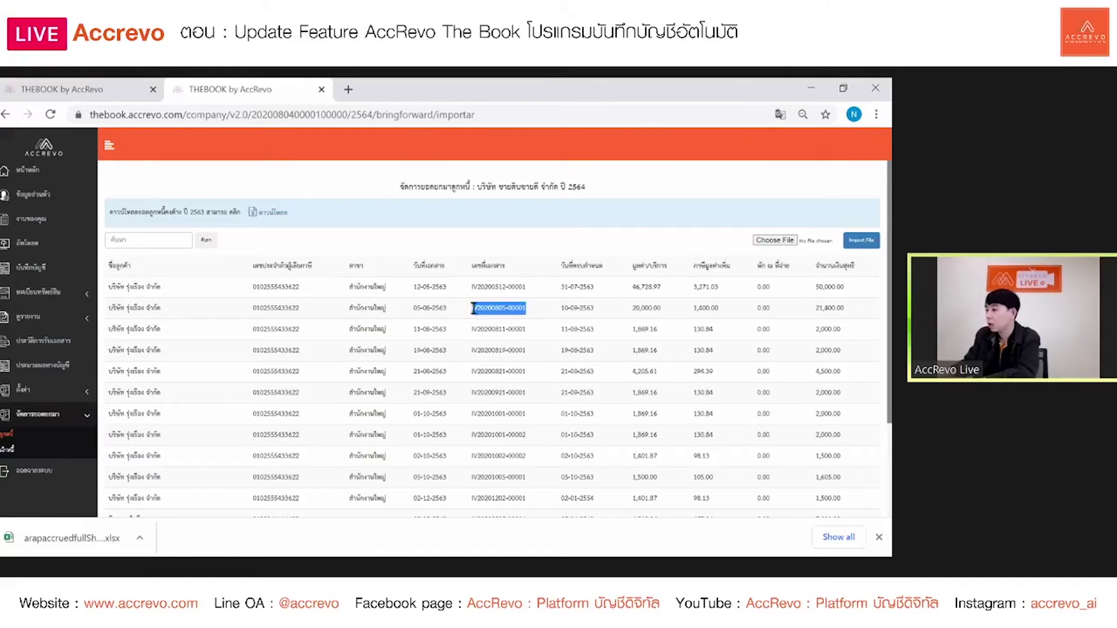
pyautogui.click(72, 96)
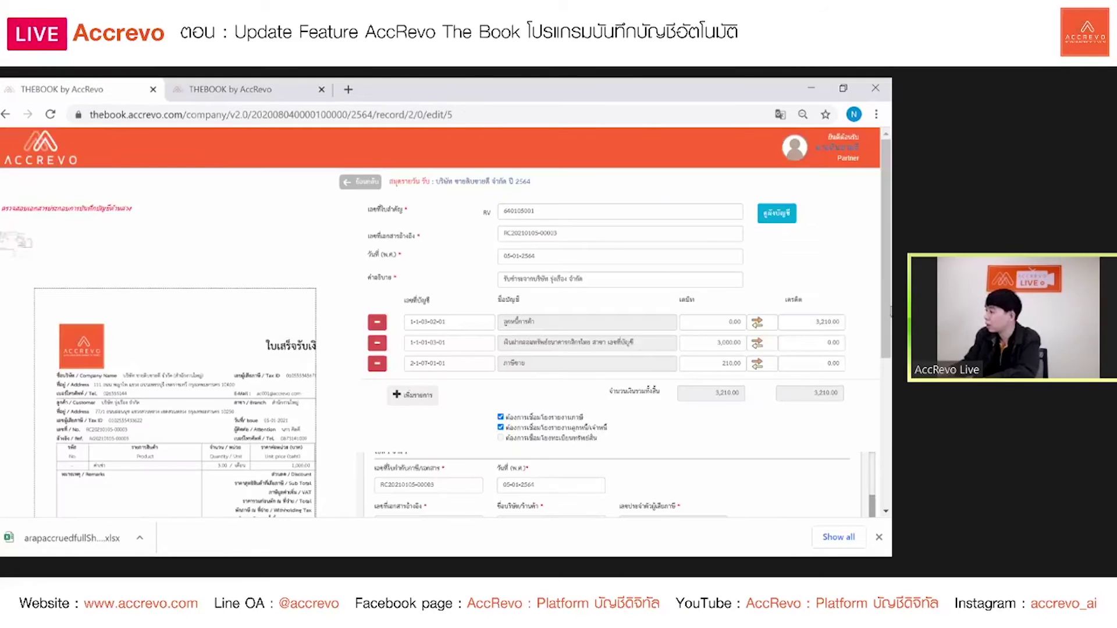
pyautogui.scroll(-4, 442, 326)
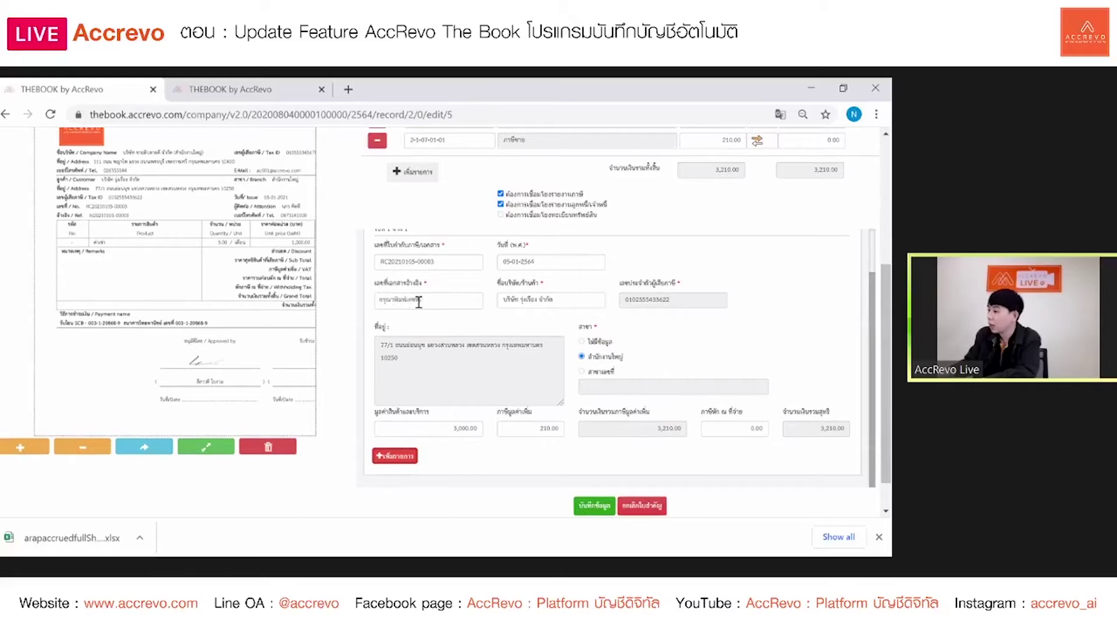
pyautogui.click(419, 302)
pyautogui.hotkey('ctrl', 'v')
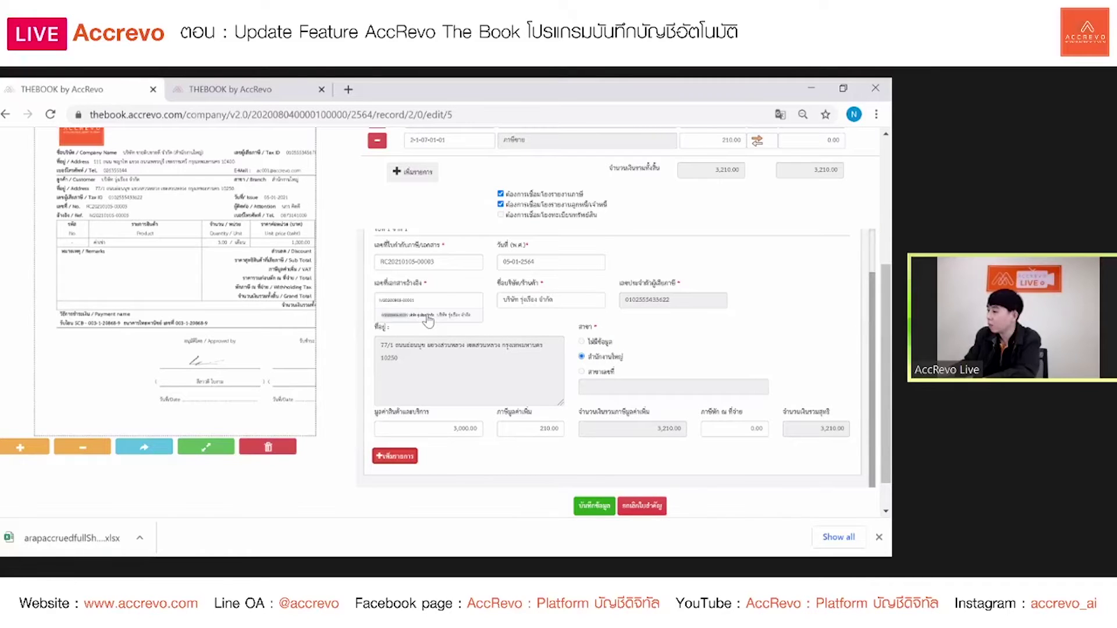
pyautogui.click(428, 319)
pyautogui.click(470, 287)
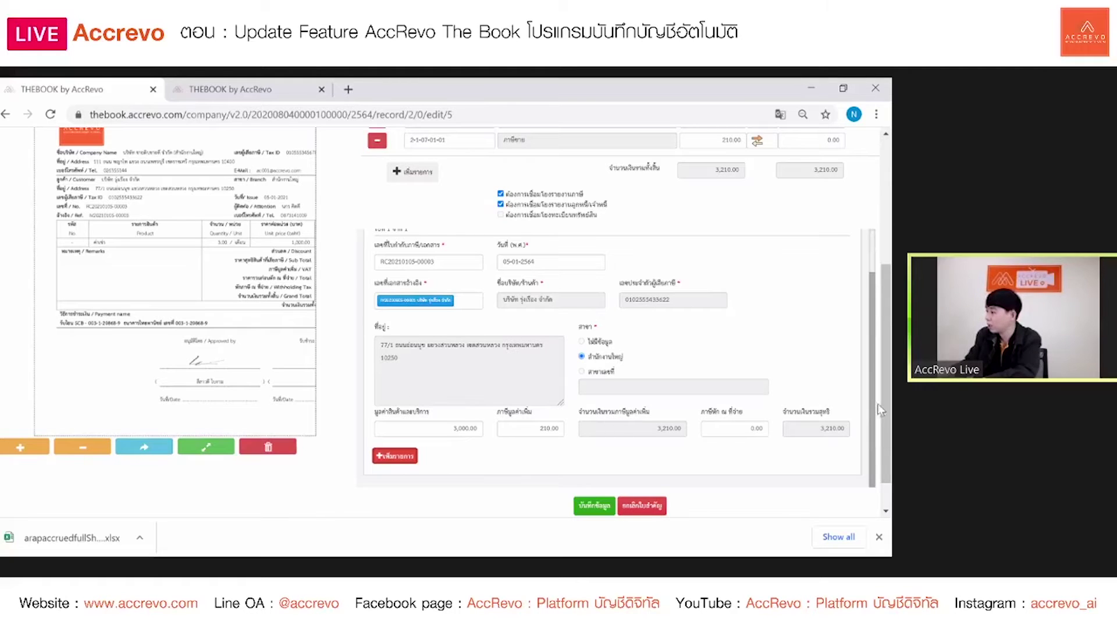
pyautogui.scroll(-2, 589, 474)
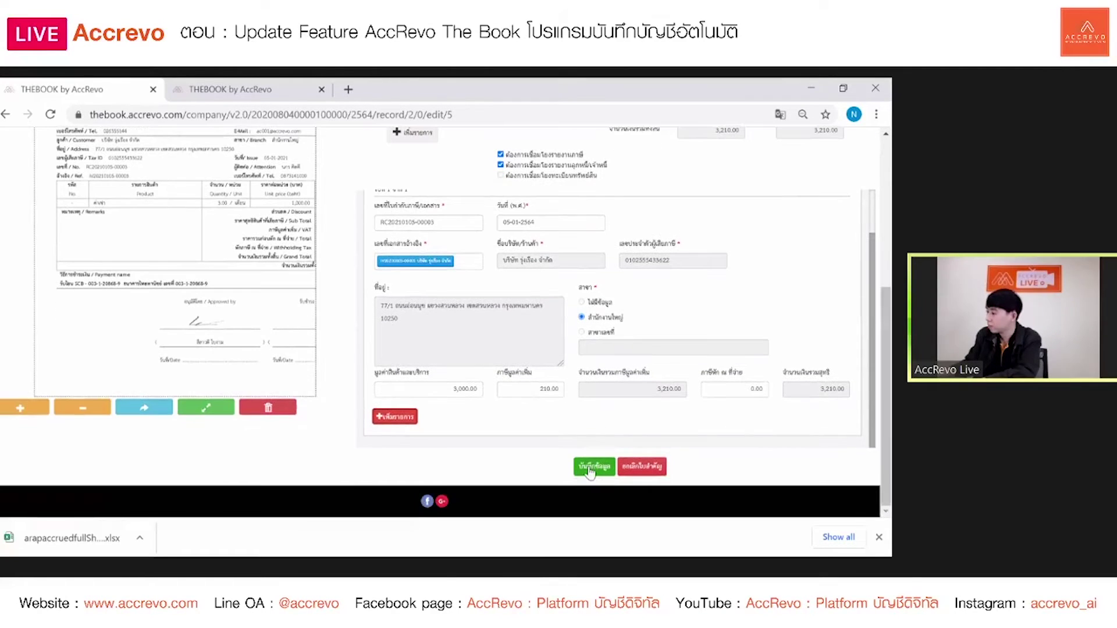
pyautogui.click(591, 466)
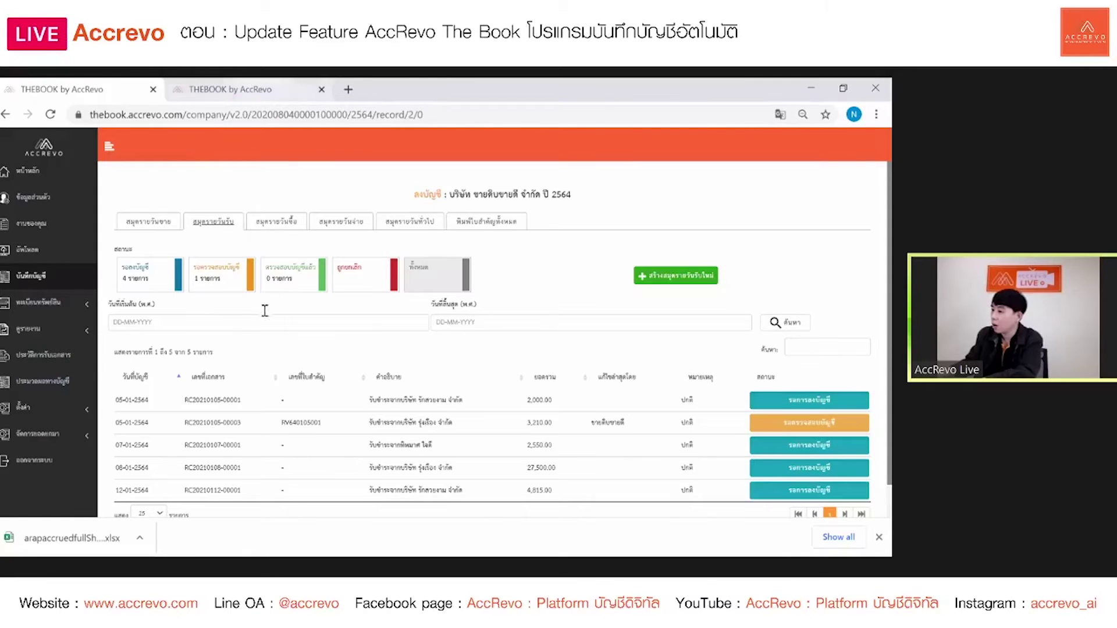
pyautogui.hotkey('ctrl', 'Tab')
pyautogui.click(154, 311)
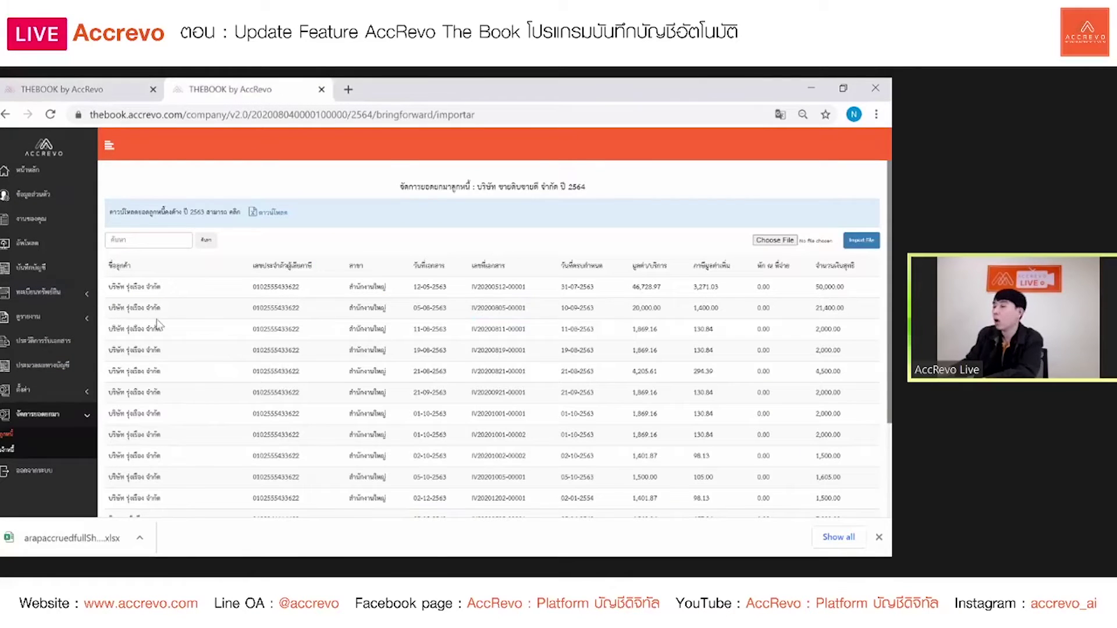
pyautogui.moveTo(135, 305); pyautogui.dragTo(675, 314)
pyautogui.click(677, 317)
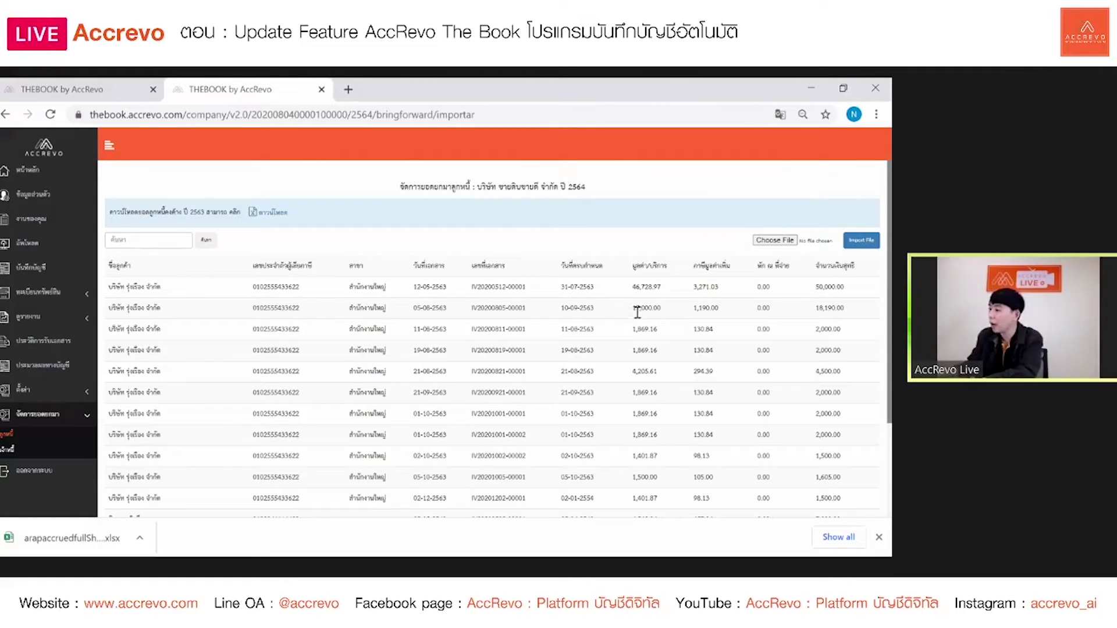
pyautogui.moveTo(633, 309); pyautogui.dragTo(657, 320)
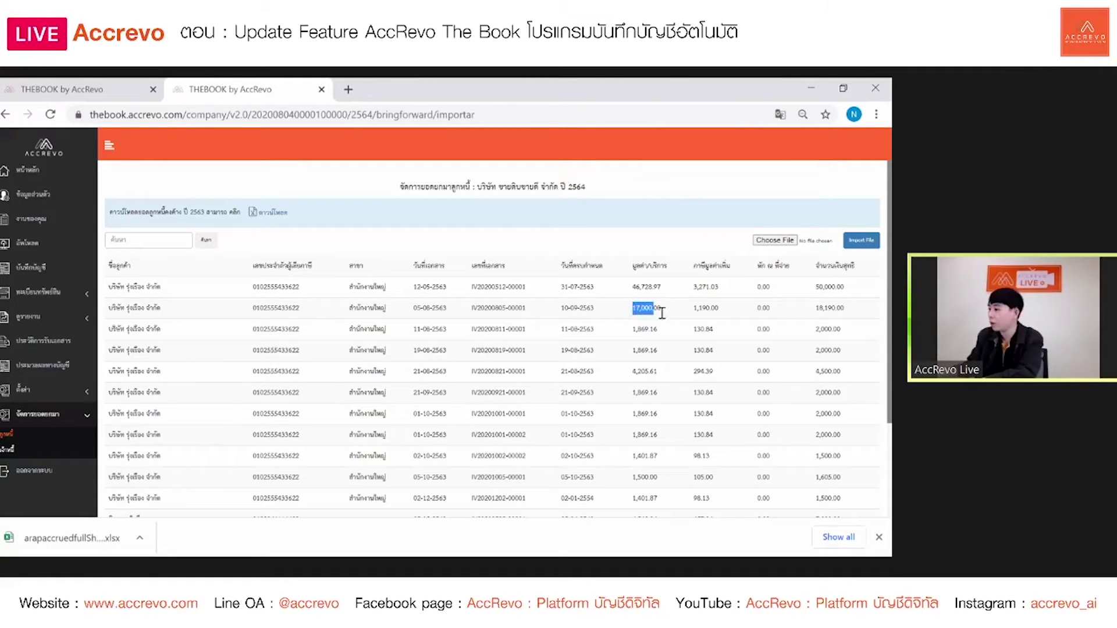
pyautogui.click(634, 315)
pyautogui.doubleClick(657, 311)
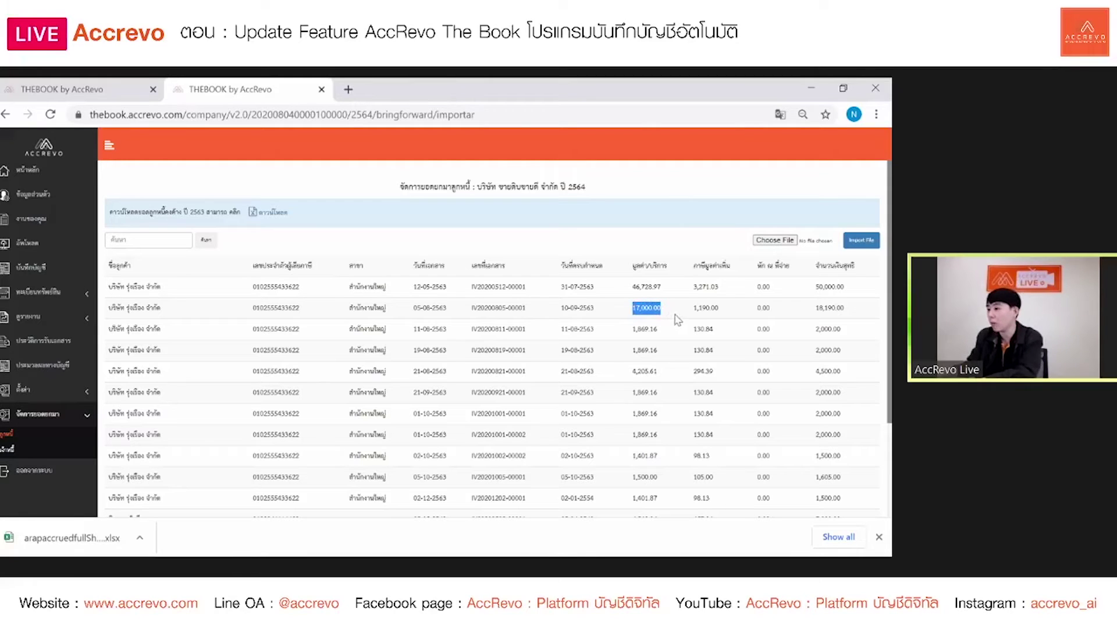
pyautogui.click(273, 325)
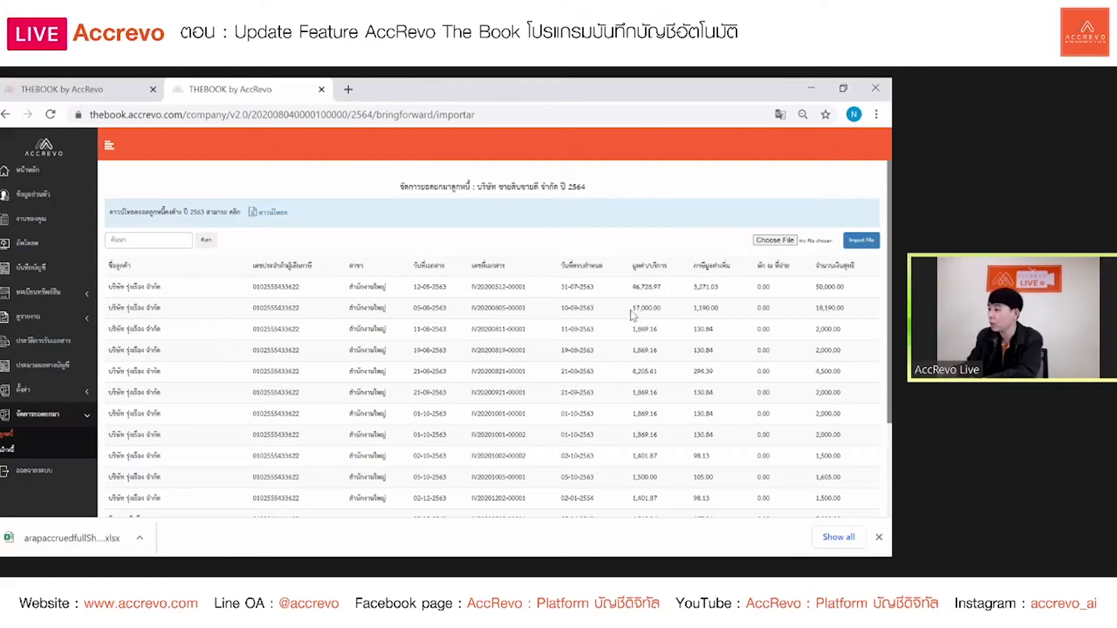
pyautogui.doubleClick(661, 313)
pyautogui.click(518, 306)
pyautogui.tripleClick(531, 306)
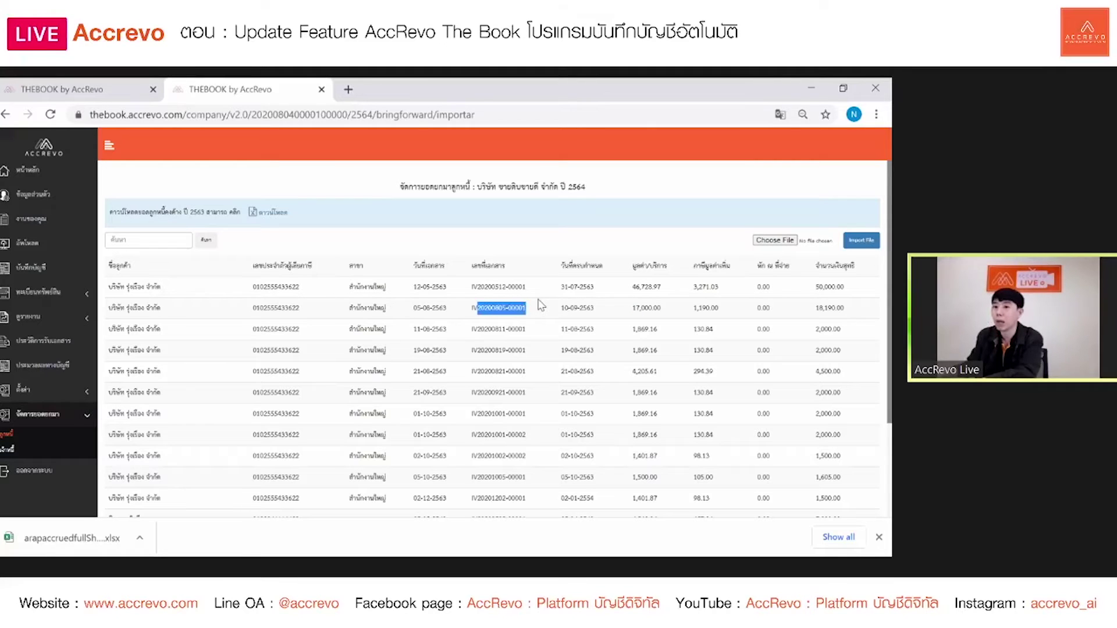
pyautogui.click(538, 307)
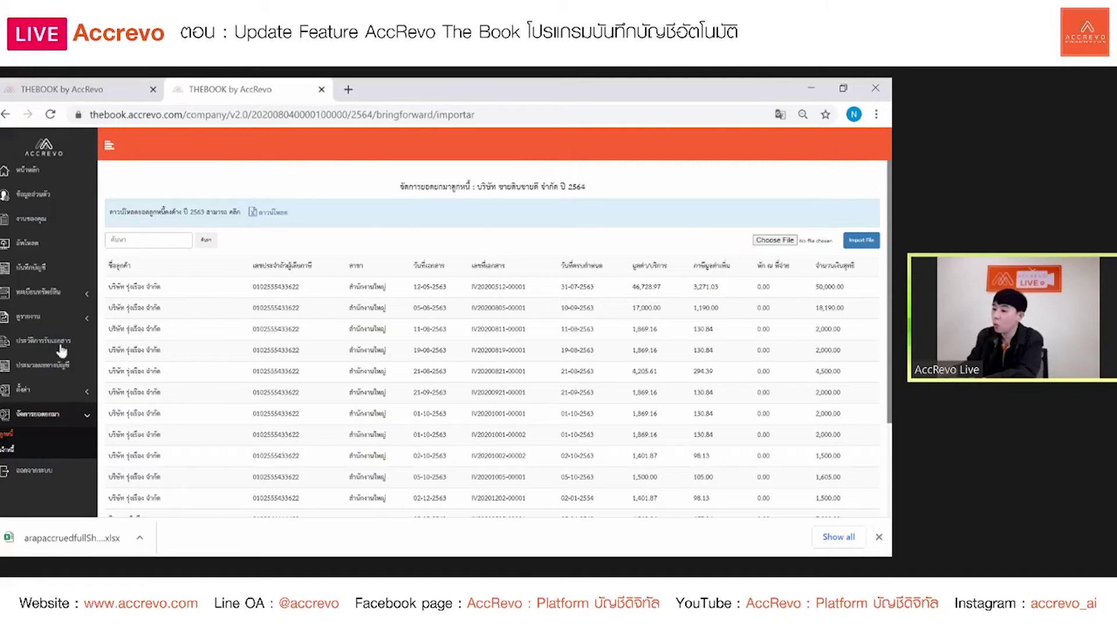
pyautogui.click(76, 320)
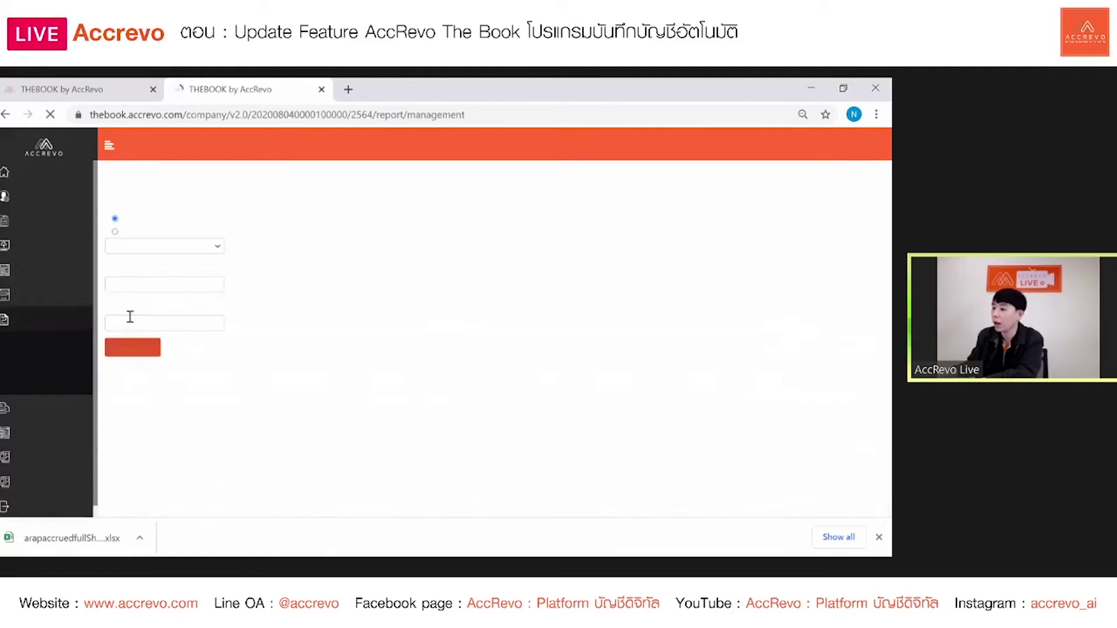
pyautogui.click(179, 250)
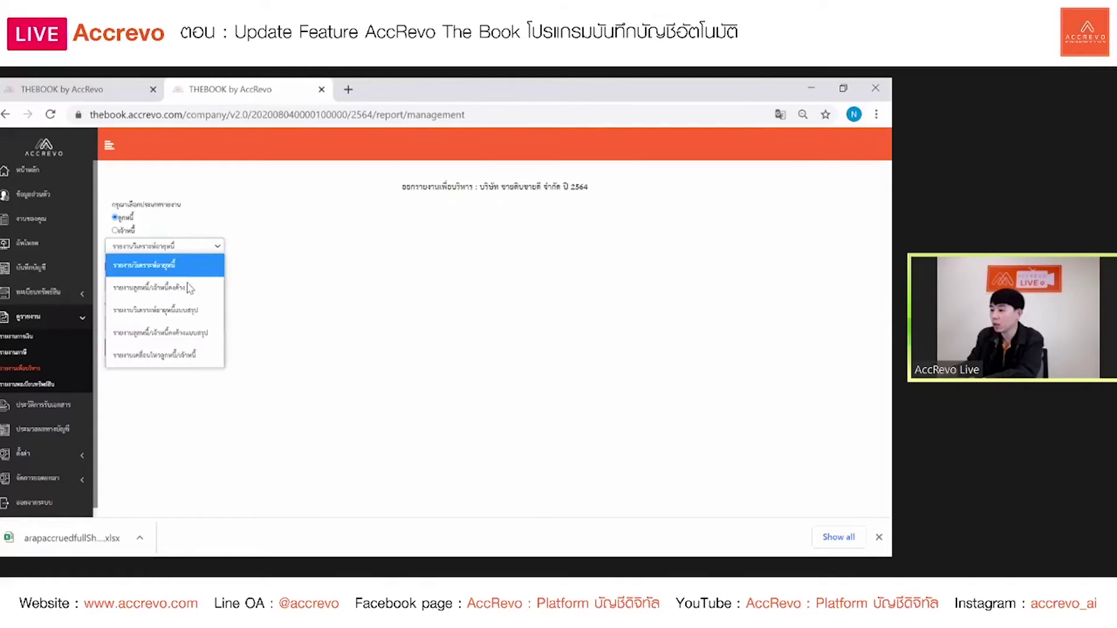
pyautogui.click(188, 287)
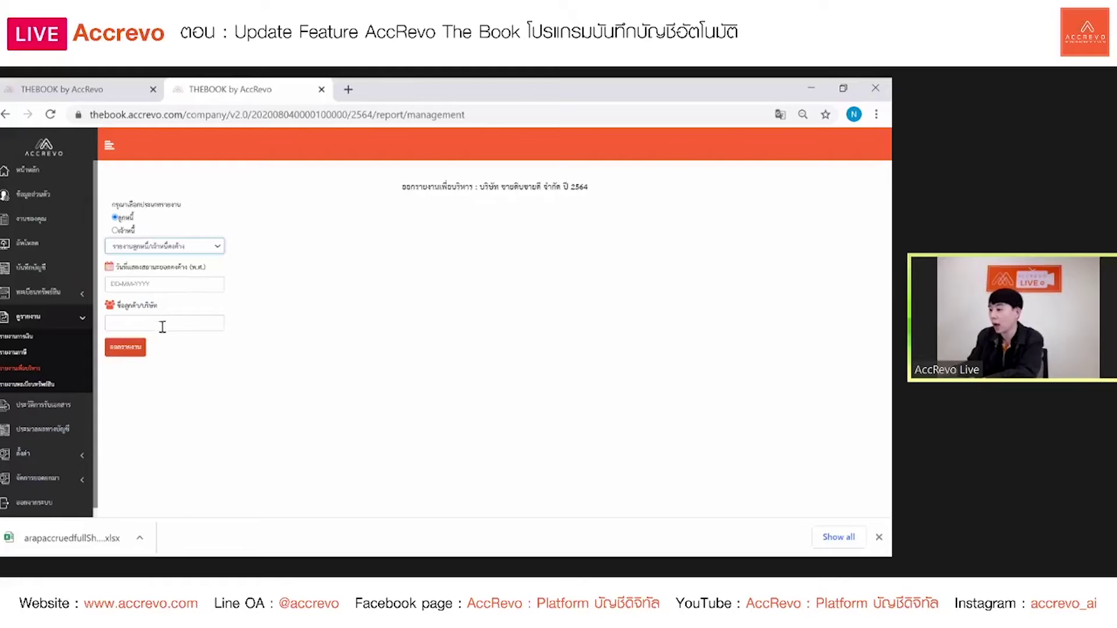
pyautogui.click(131, 356)
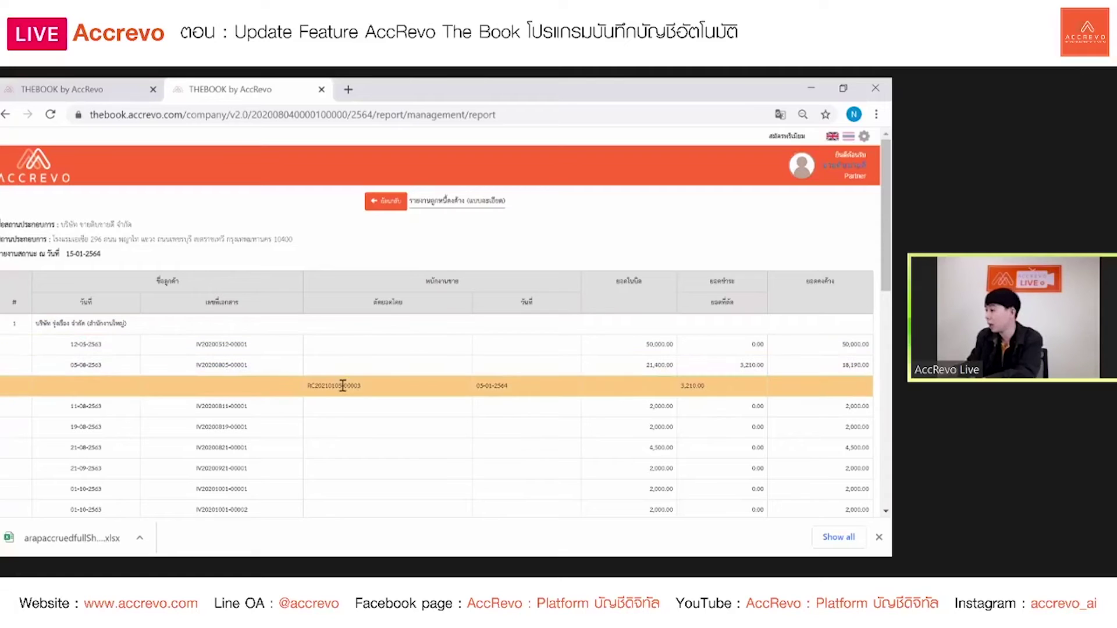
pyautogui.doubleClick(672, 365)
pyautogui.click(718, 390)
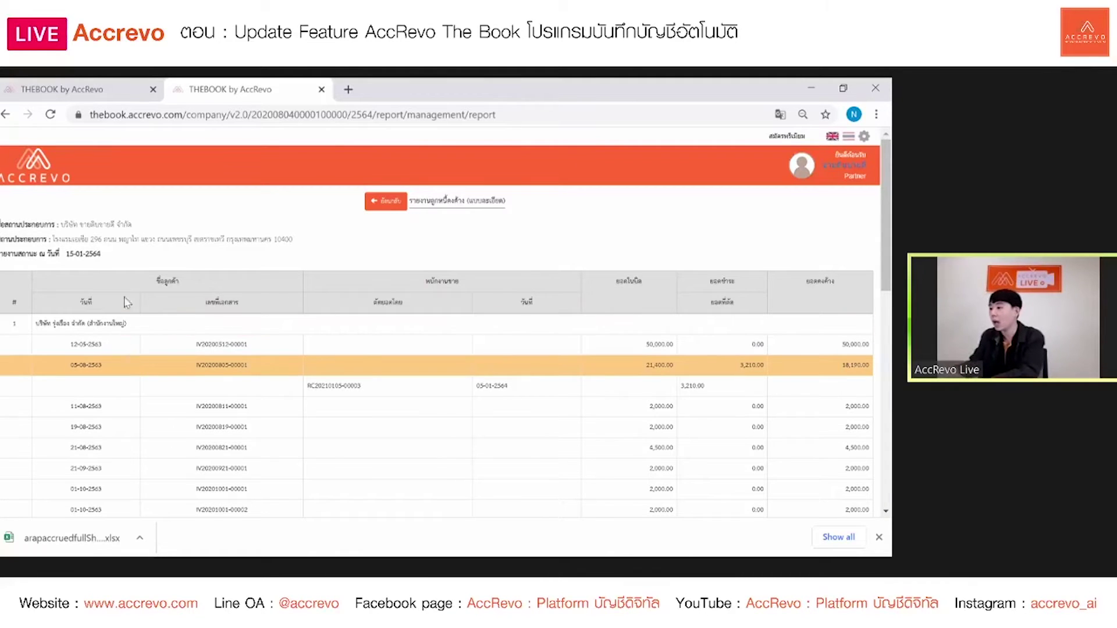
# Step: Generate the receivables movement report รายงานเคลื่อนไหวลูกหนี้/เจ้าหนี้, review its entries, and return to the management report selection
pyautogui.click(401, 207)
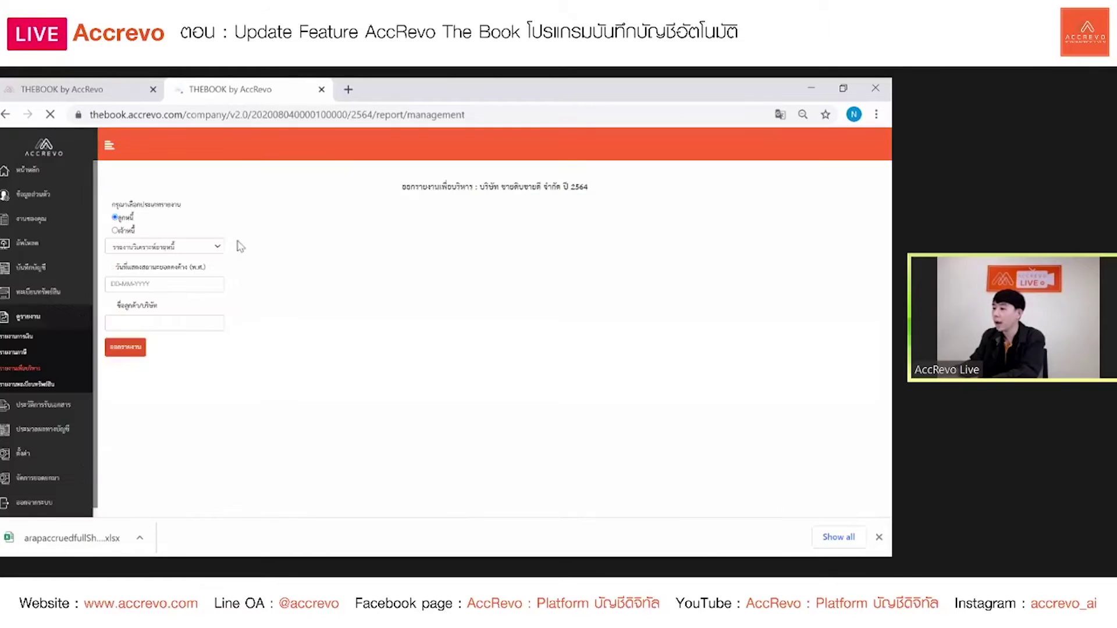
pyautogui.click(217, 247)
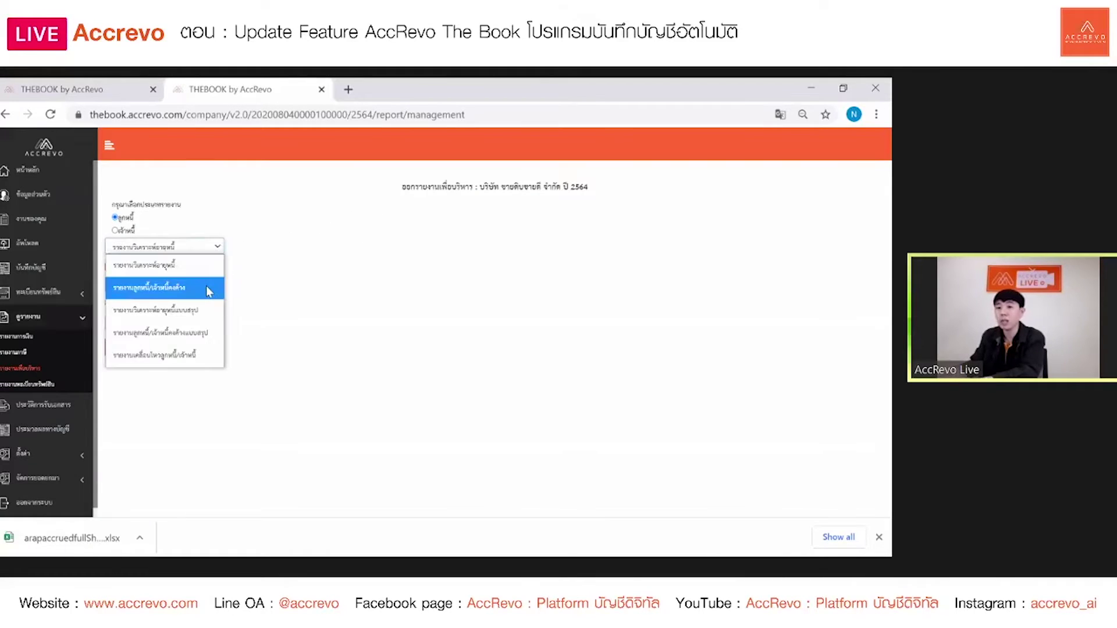
pyautogui.click(186, 361)
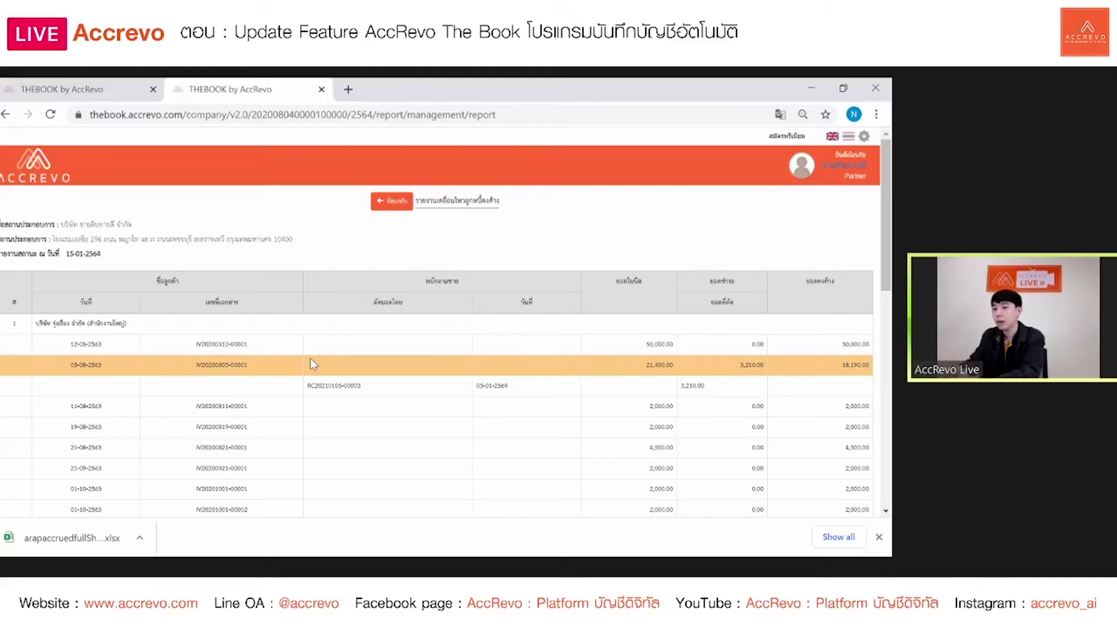
pyautogui.click(375, 205)
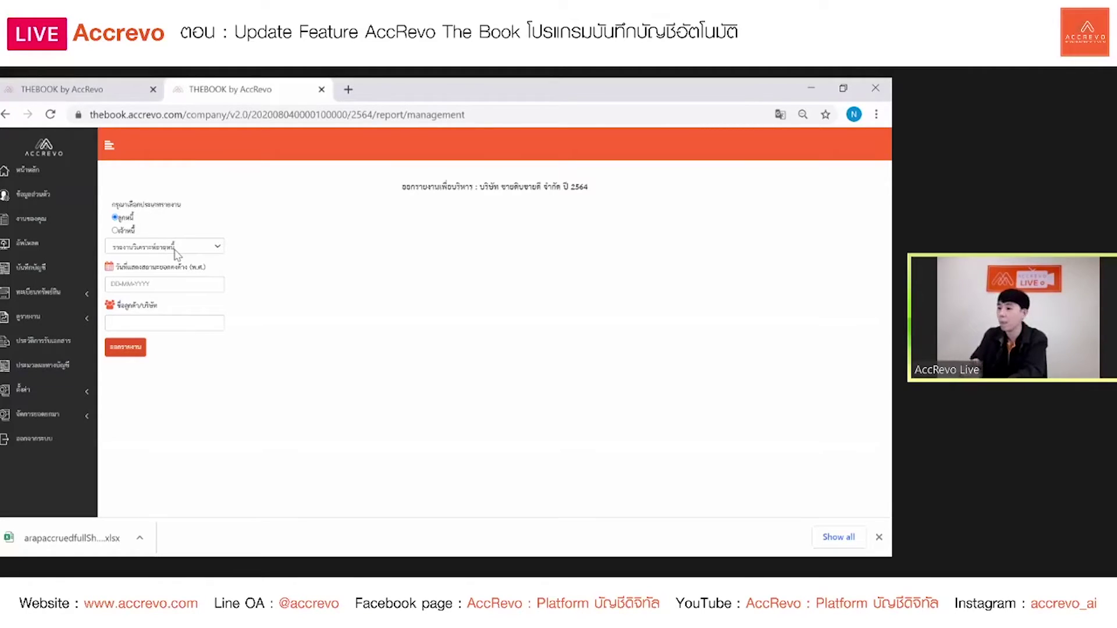
# Step: Open the company's chart of accounts ผังบัญชี and go to its brought-forward balance page จัดการยอดยกมา
pyautogui.click(46, 326)
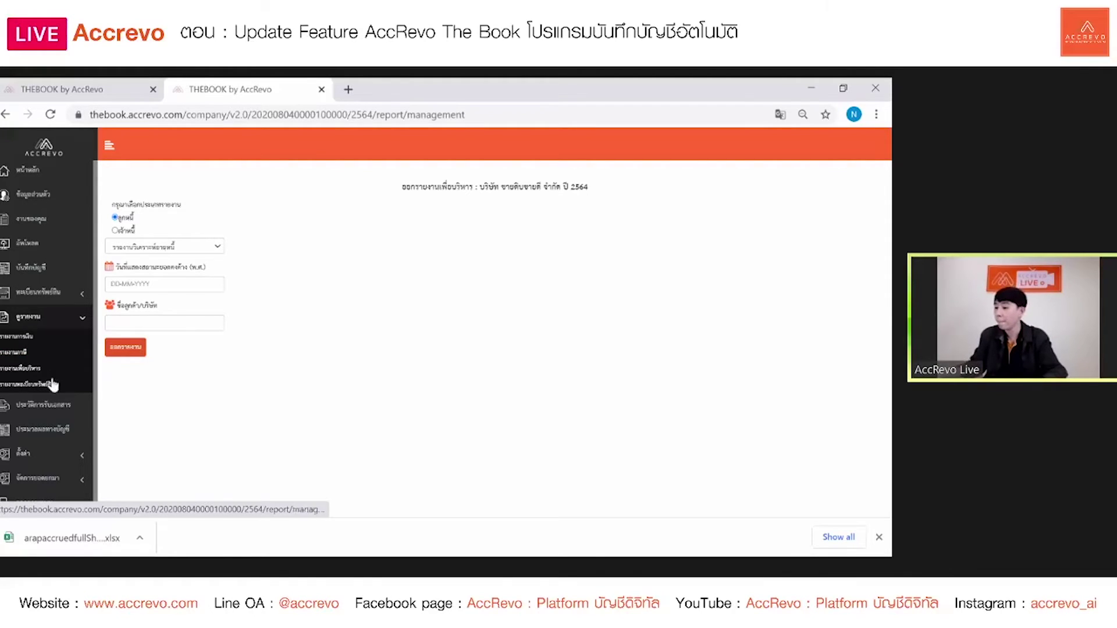
pyautogui.scroll(-1, 53, 387)
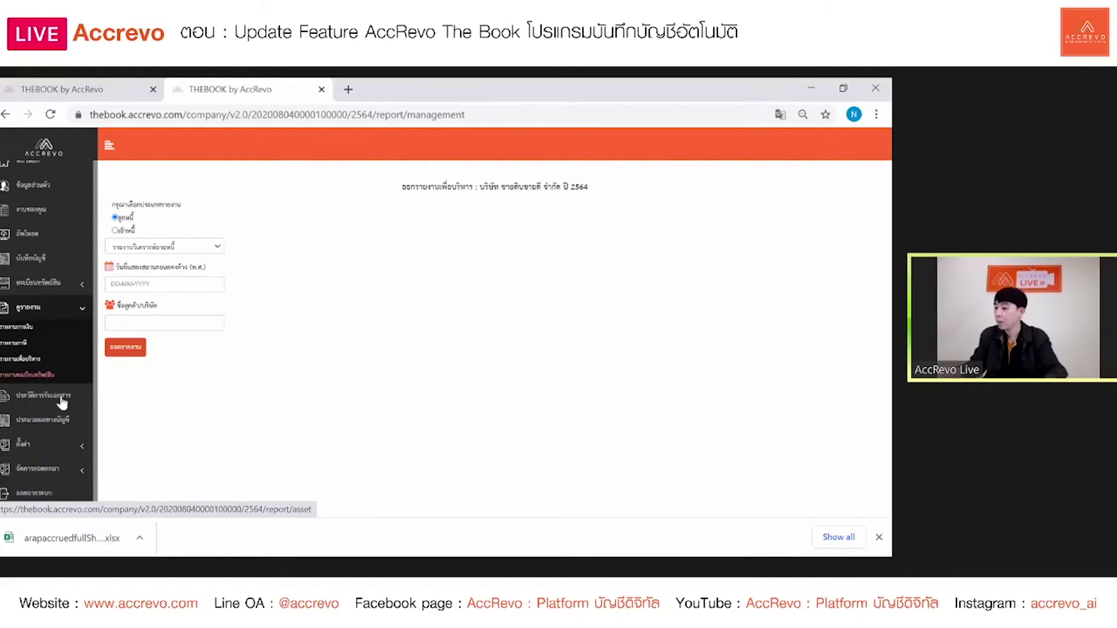
pyautogui.click(54, 449)
pyautogui.scroll(-1, 17, 433)
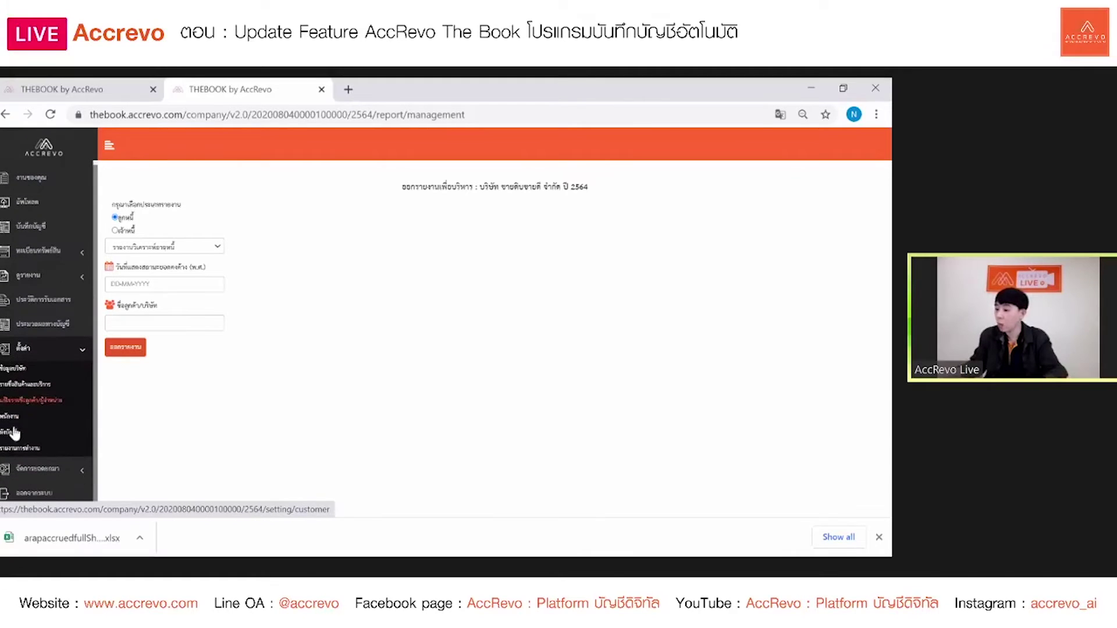
pyautogui.click(18, 432)
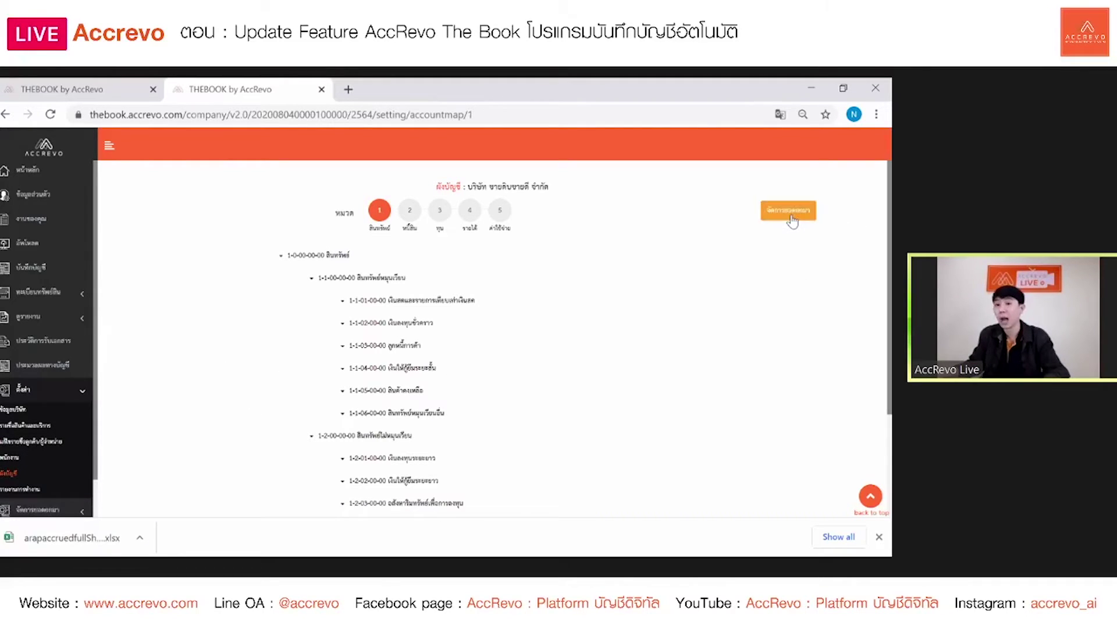
pyautogui.click(786, 215)
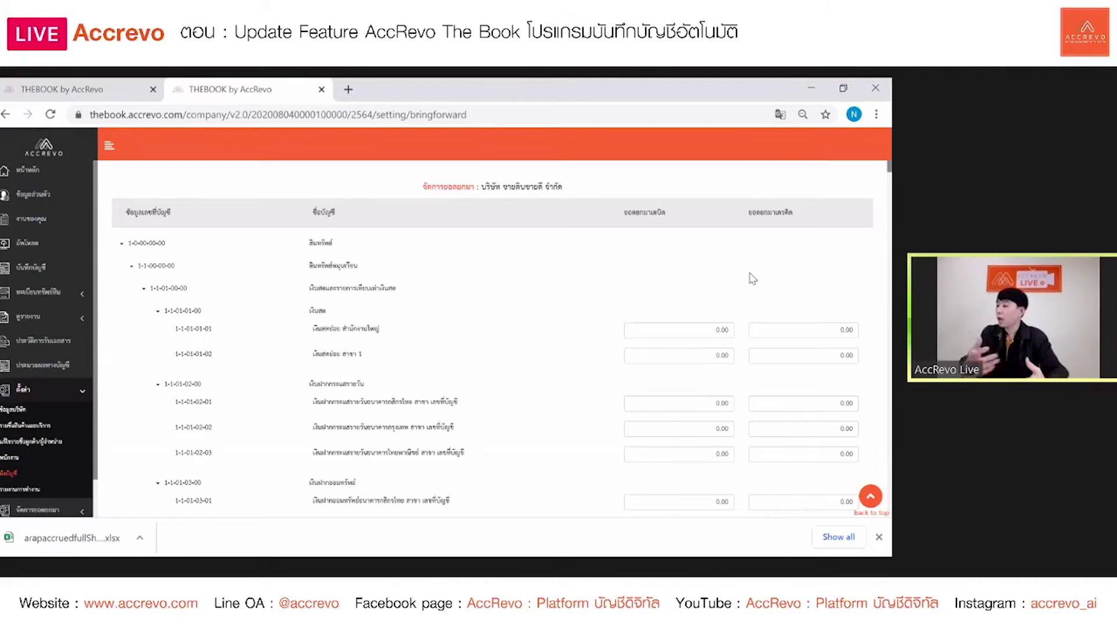
# Step: Examine the brought-forward debit and credit fields of the cash and bank deposit accounts
pyautogui.click(715, 330)
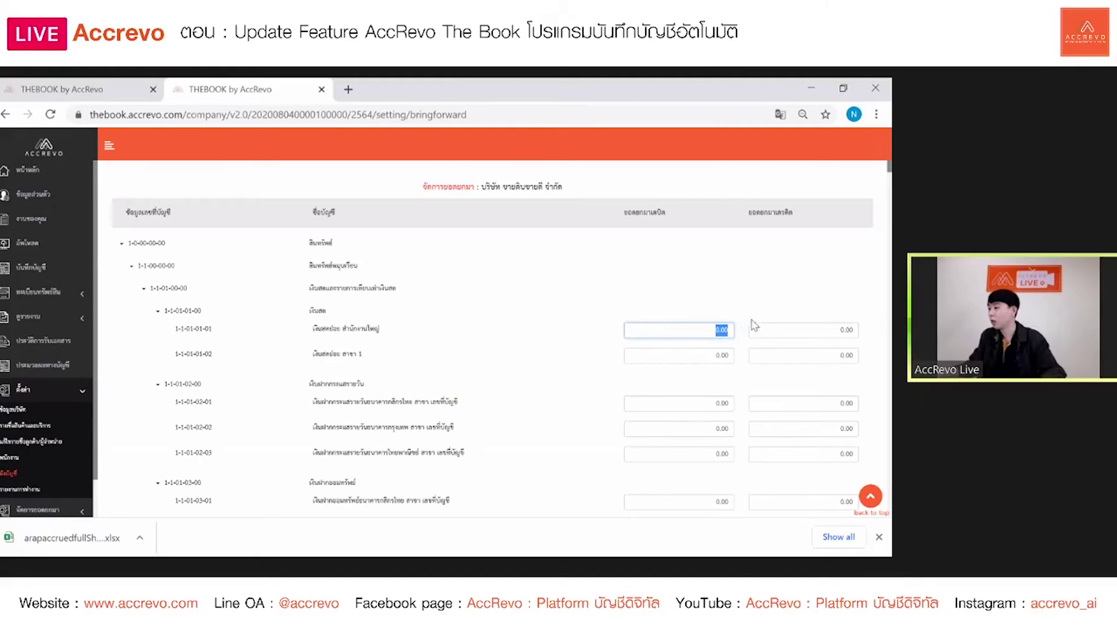
pyautogui.click(664, 352)
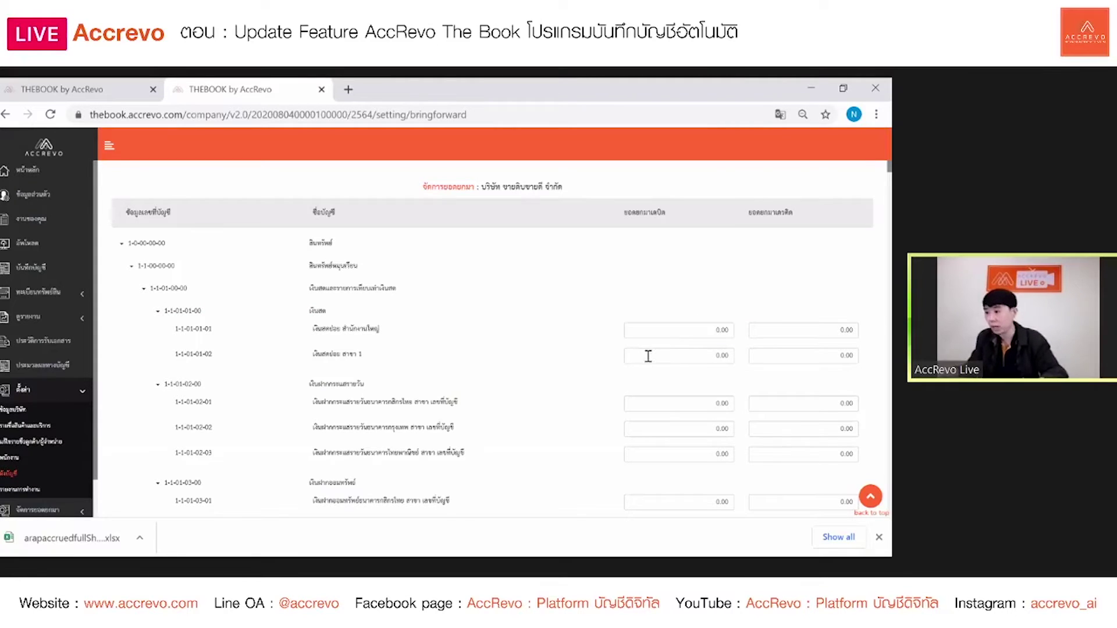
pyautogui.scroll(-1, 648, 357)
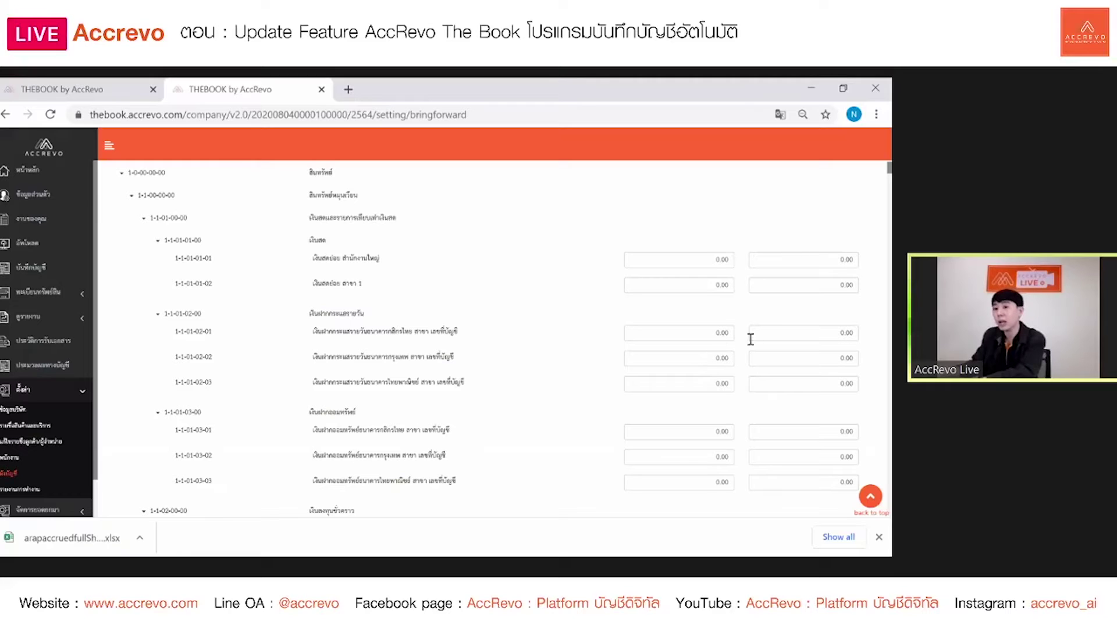
pyautogui.scroll(-1, 669, 465)
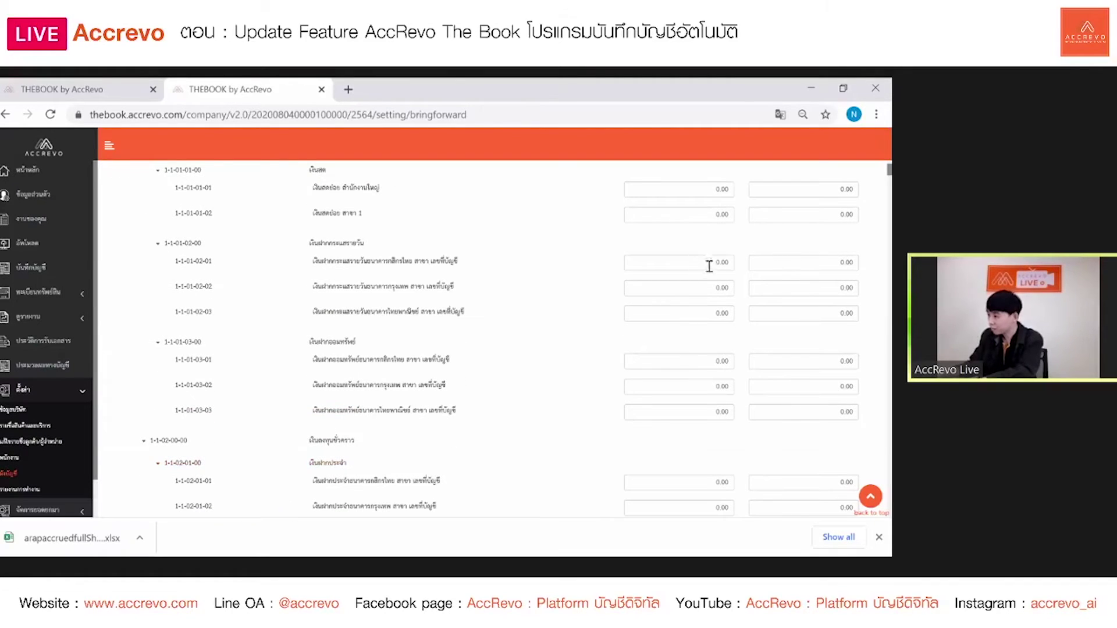
pyautogui.scroll(1, 710, 278)
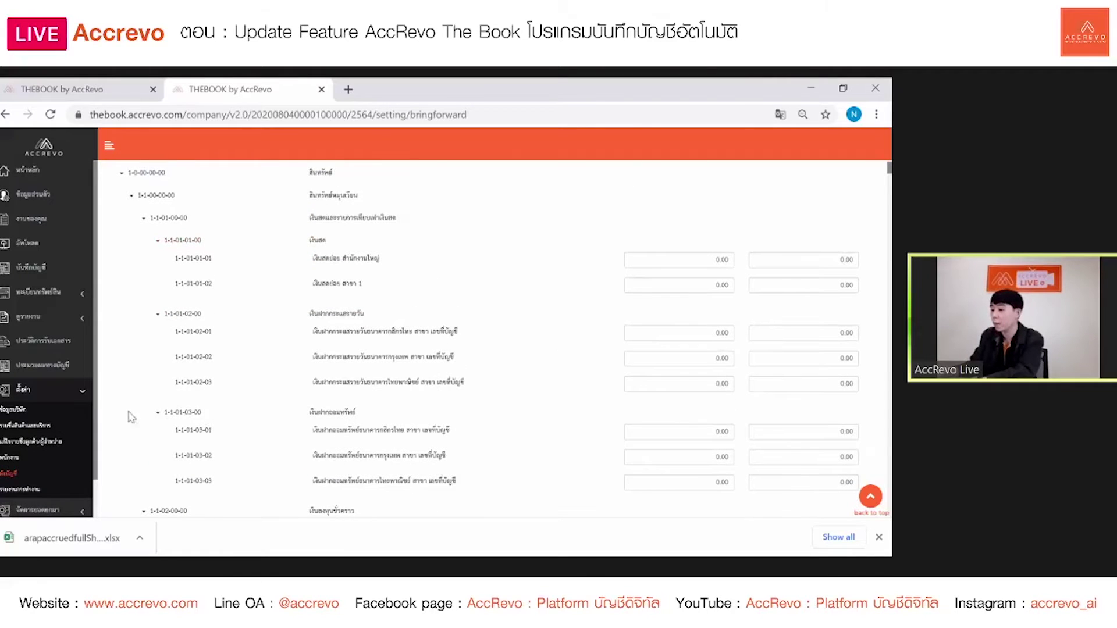
pyautogui.scroll(1, 139, 425)
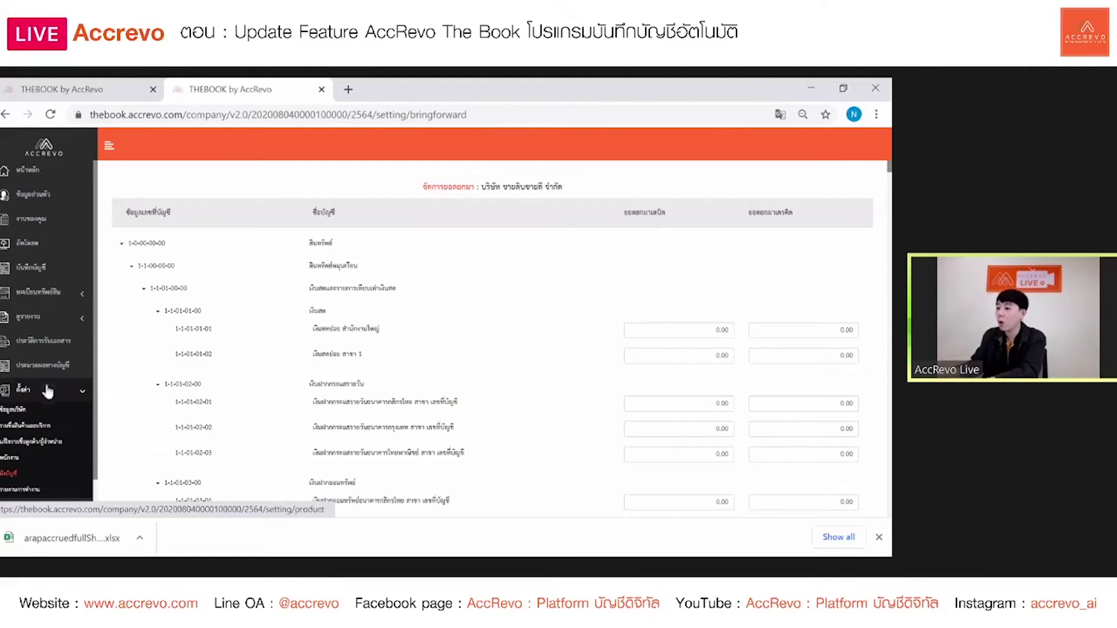
# Step: Open the asset register's depreciation calculation page and inspect the form for adding an asset, without saving an entry
pyautogui.click(53, 297)
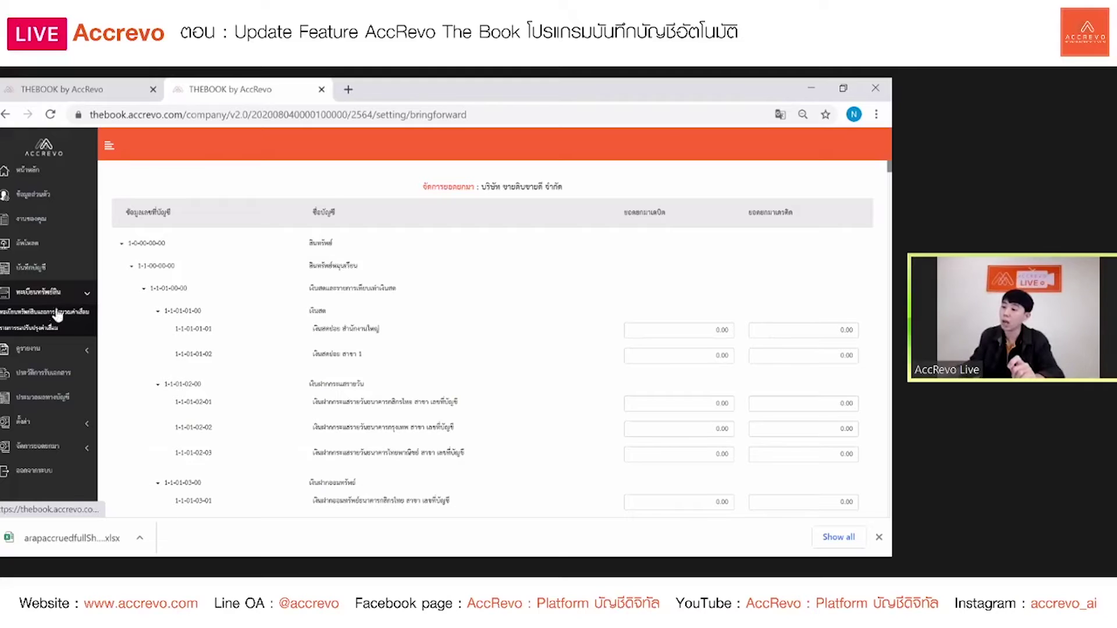
pyautogui.click(27, 318)
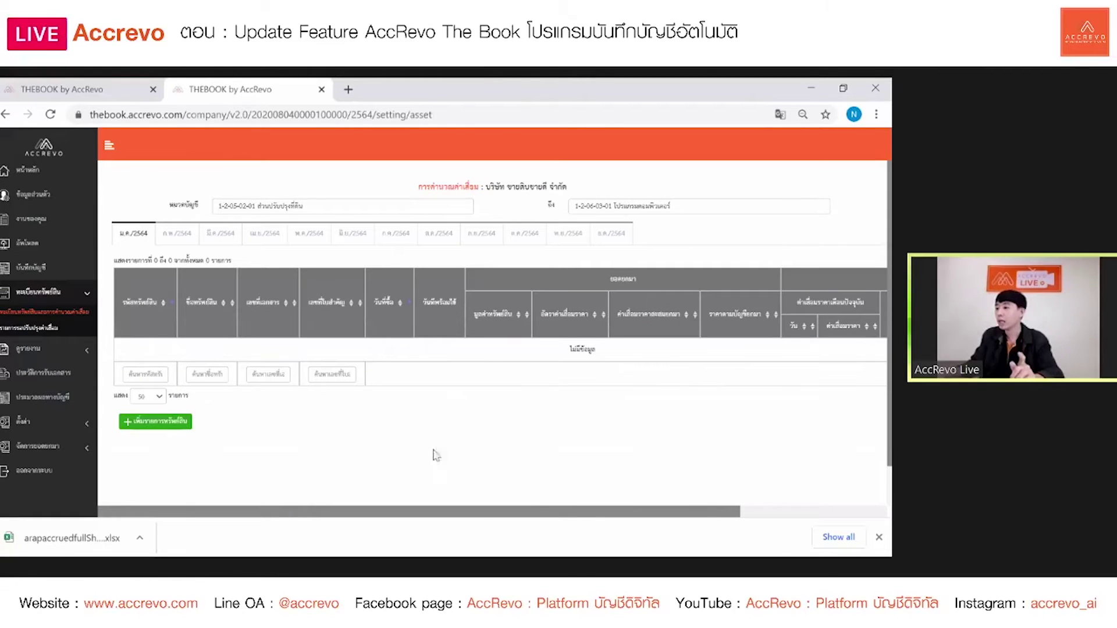
pyautogui.click(158, 427)
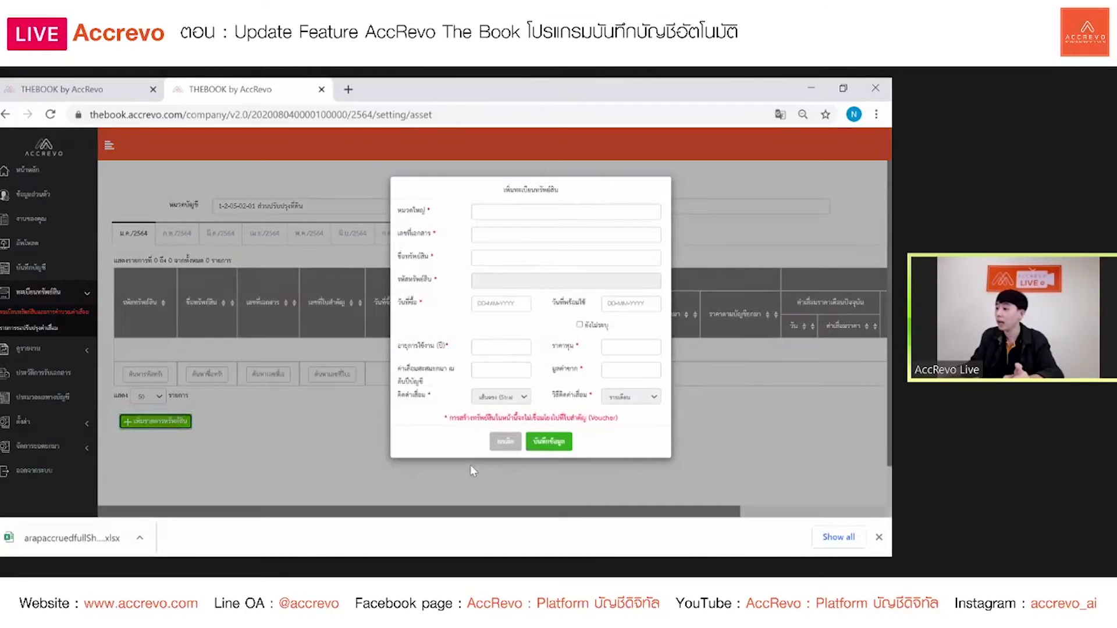
pyautogui.click(511, 214)
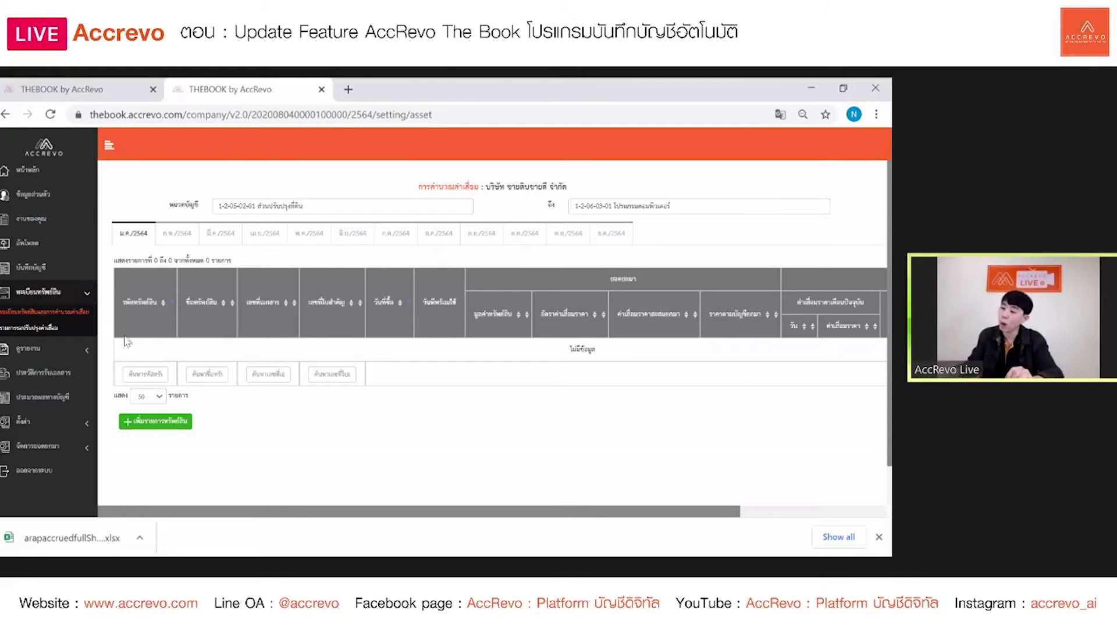
# Step: Return to the chart of accounts and expand group 1-2-05-00-00 ที่ดินอาคารและอุปกรณ์
pyautogui.click(48, 427)
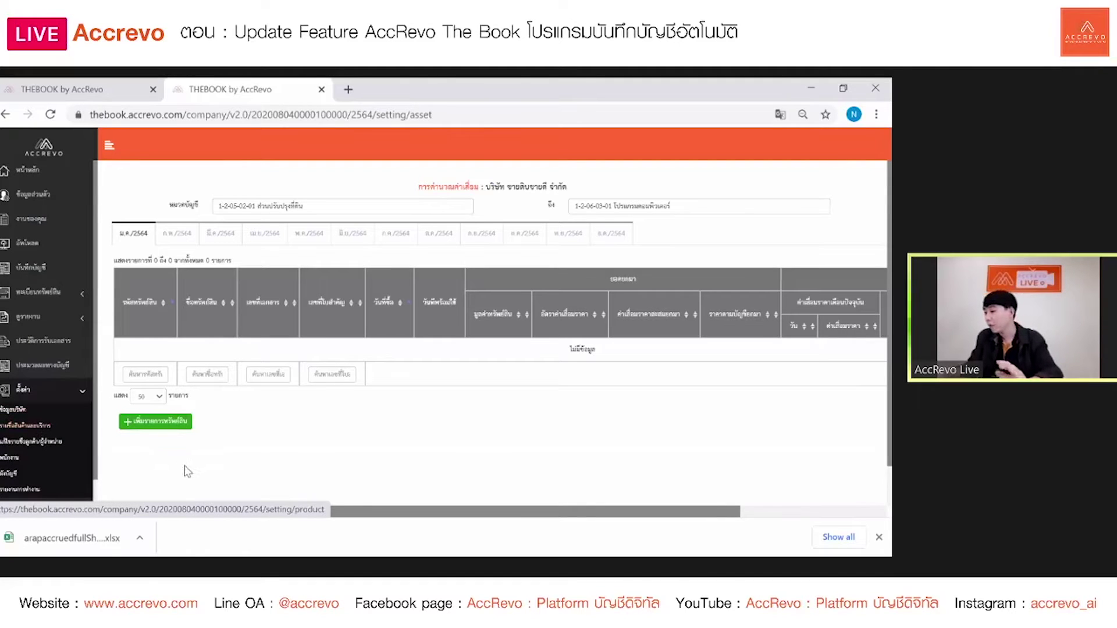
pyautogui.click(24, 473)
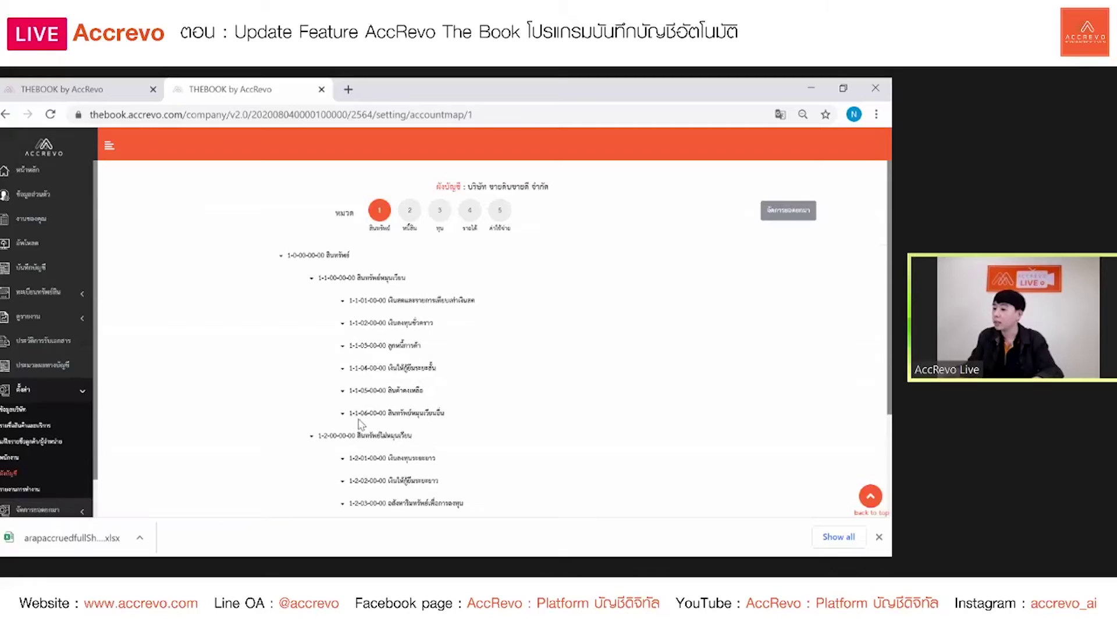
pyautogui.scroll(-3, 512, 396)
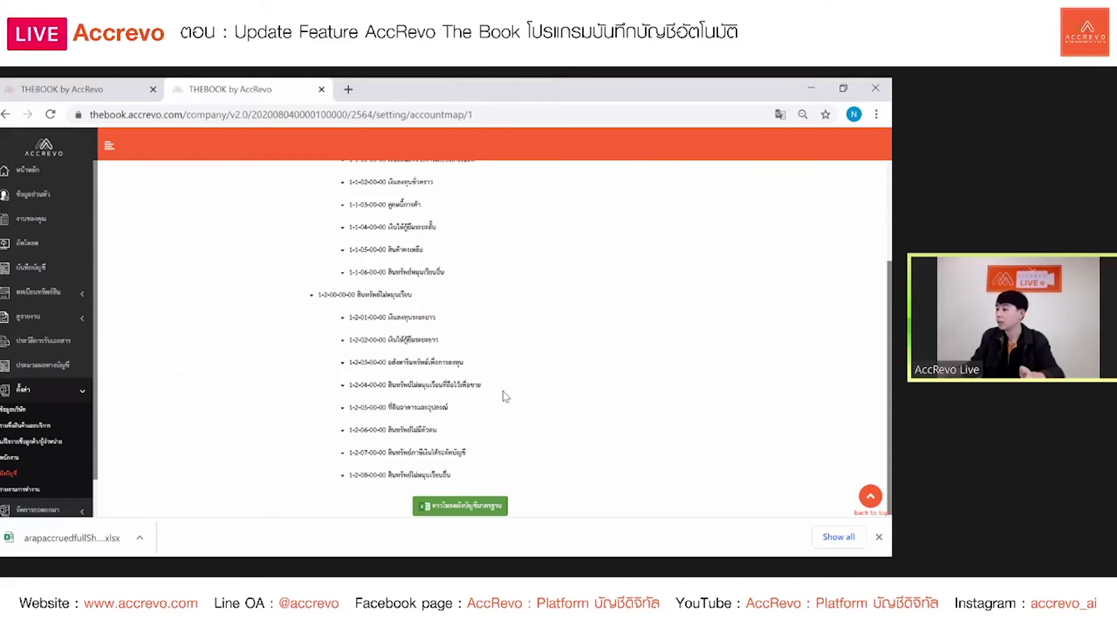
pyautogui.click(423, 413)
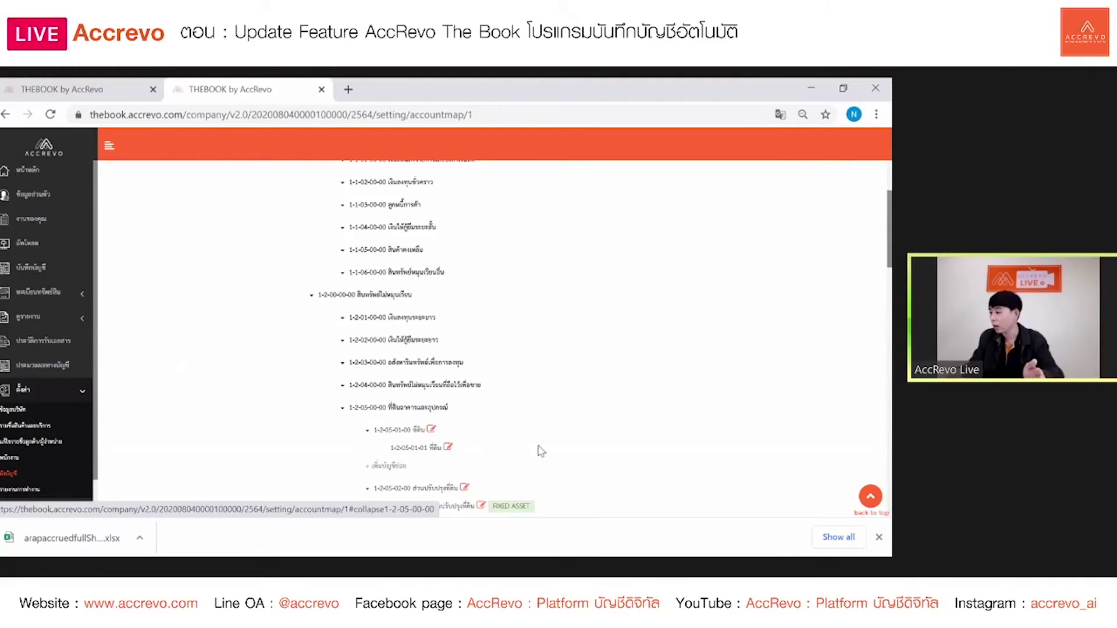
# Step: Review the property and equipment accounts under 1-2-05-00-00, checking which ones carry the FIXED ASSET label
pyautogui.scroll(-1, 629, 445)
pyautogui.scroll(-2, 629, 424)
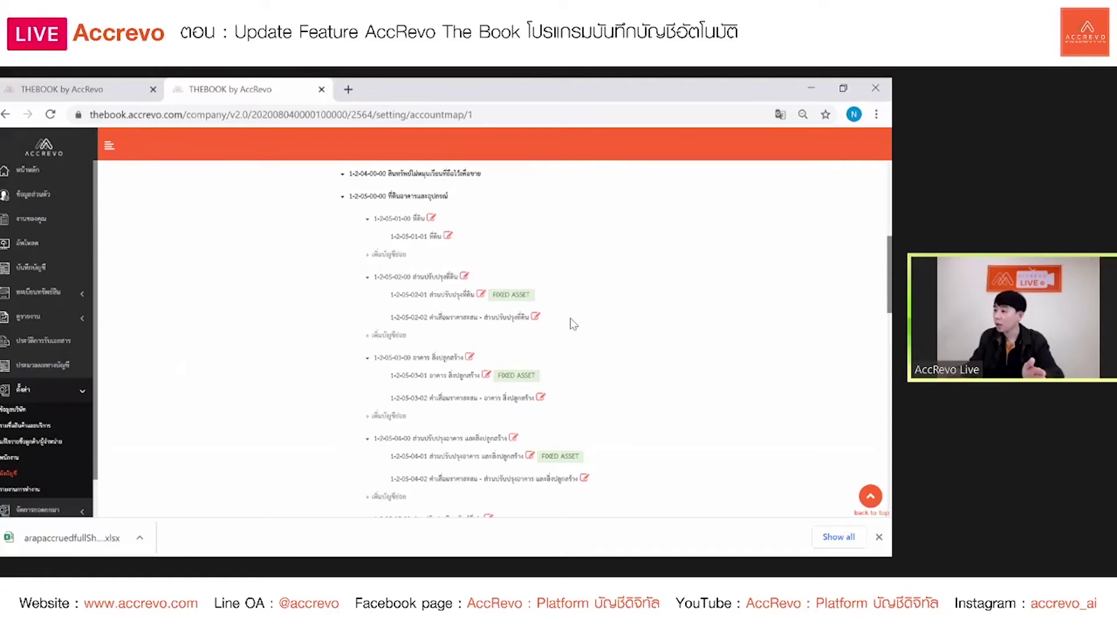
pyautogui.scroll(-1, 527, 314)
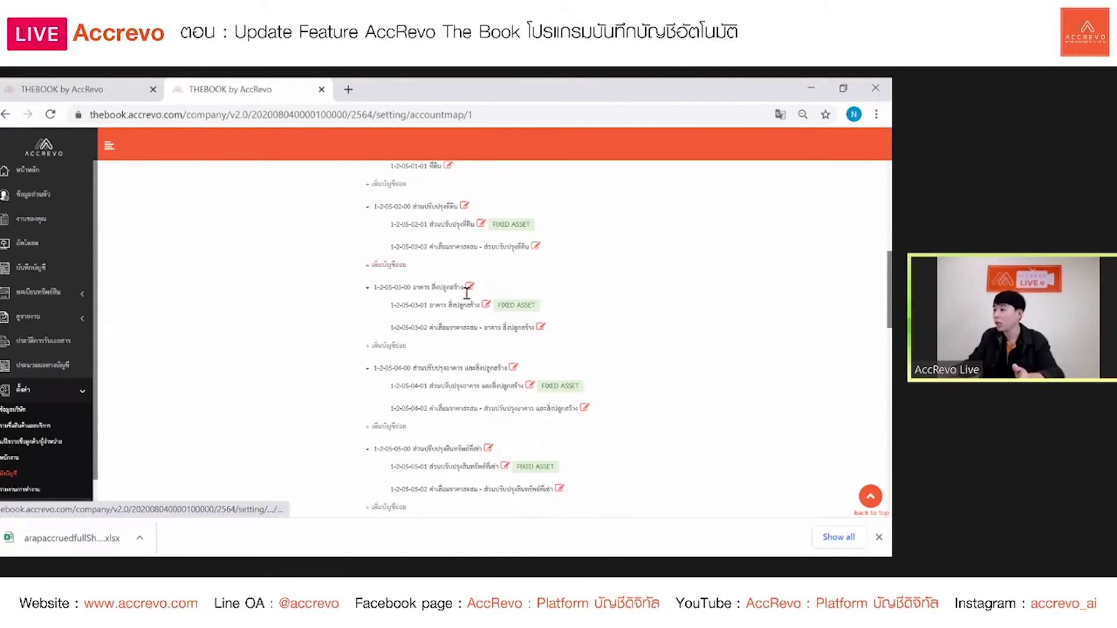
pyautogui.scroll(1, 442, 300)
pyautogui.scroll(1, 413, 305)
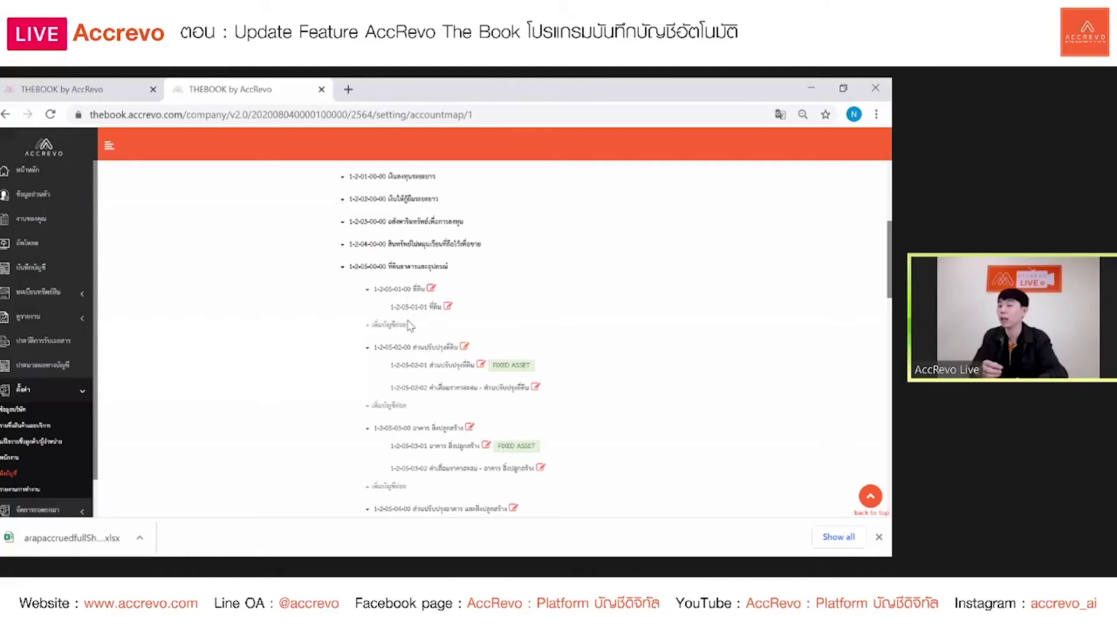
pyautogui.scroll(-6, 448, 370)
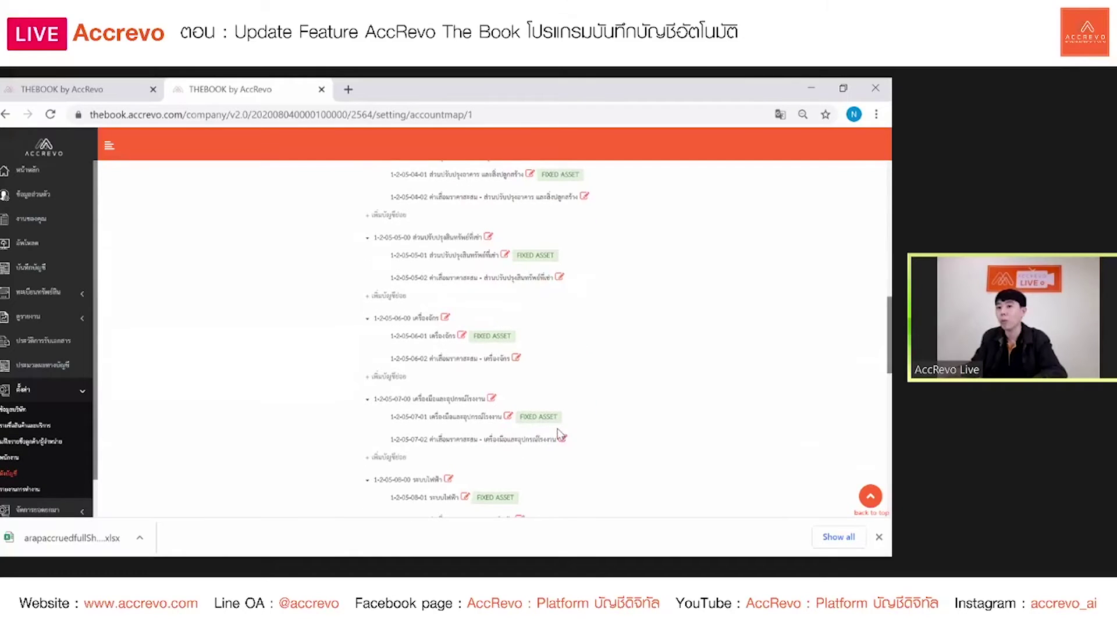
pyautogui.scroll(-3, 408, 256)
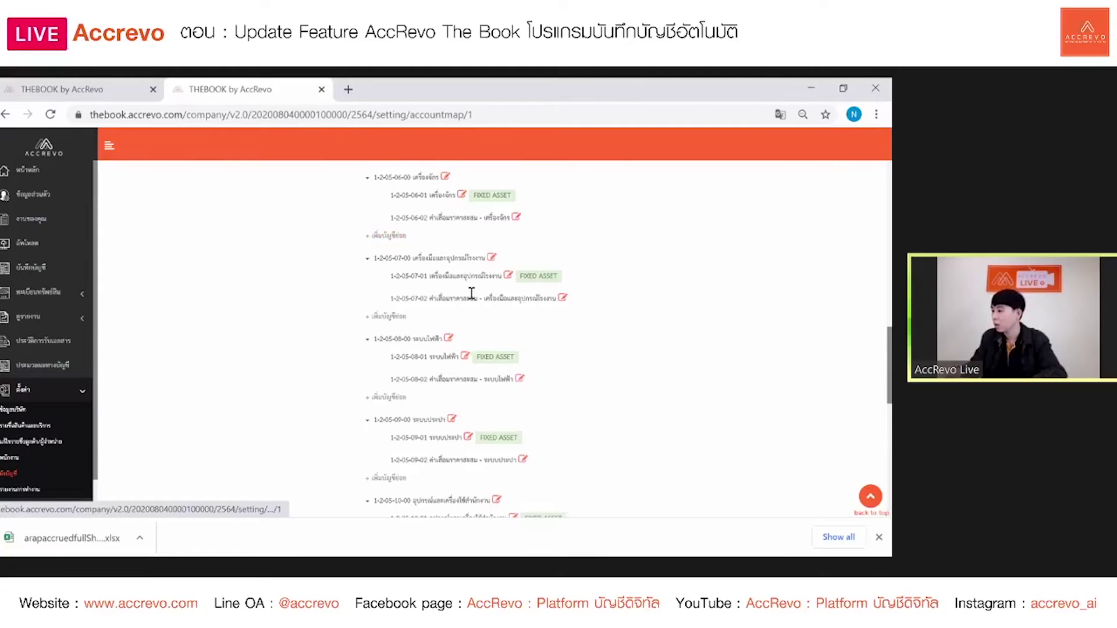
pyautogui.scroll(3, 514, 340)
pyautogui.scroll(9, 495, 329)
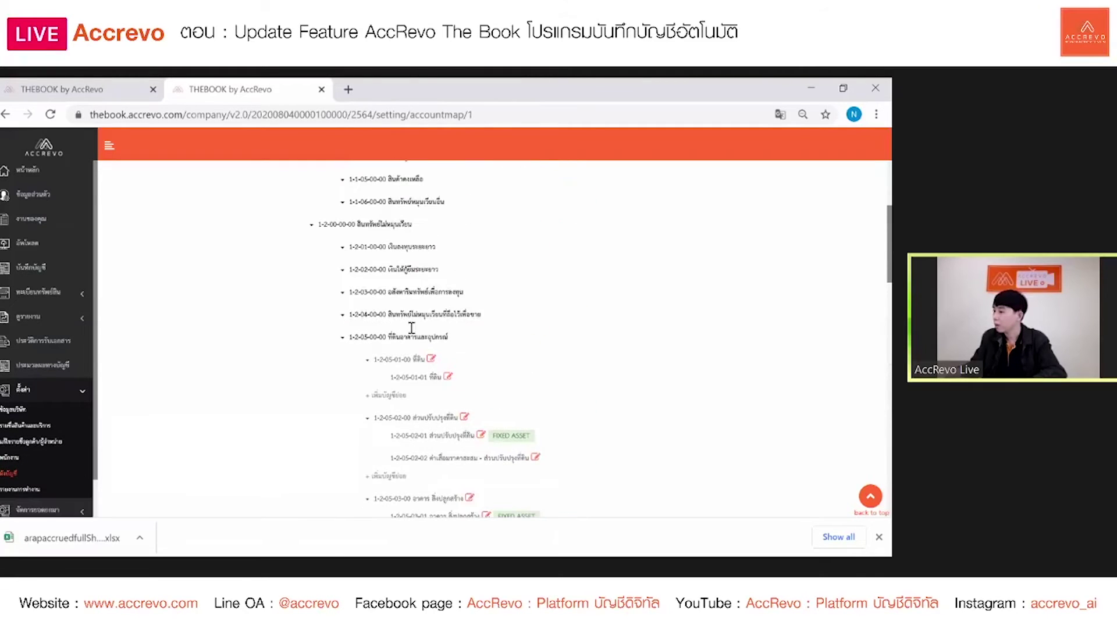
pyautogui.scroll(-5, 135, 222)
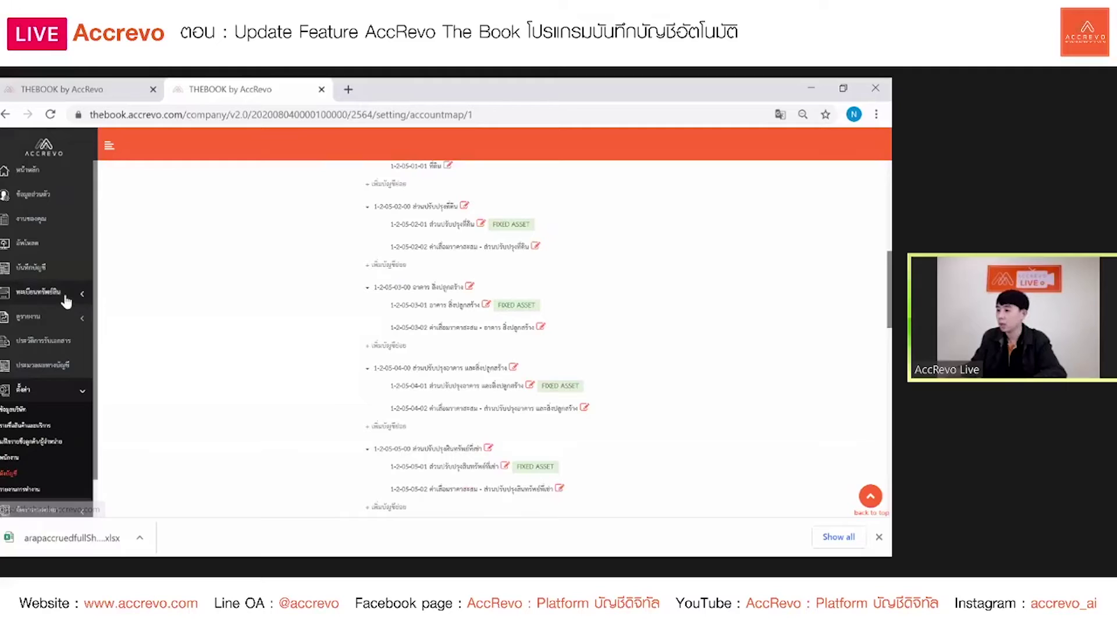
pyautogui.scroll(-3, 571, 429)
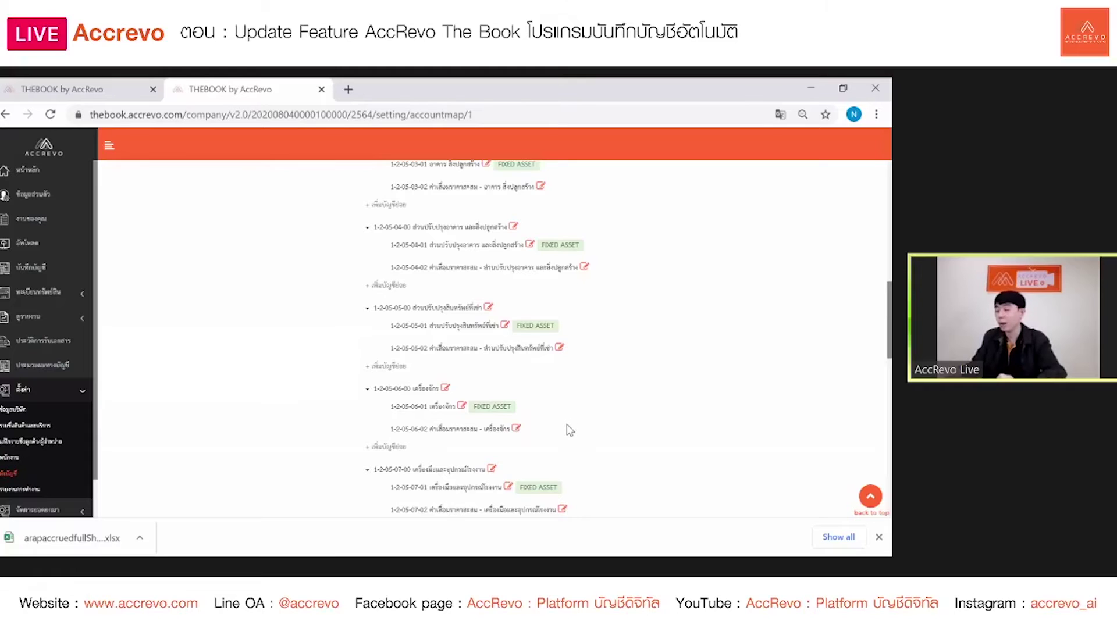
pyautogui.scroll(-3, 567, 433)
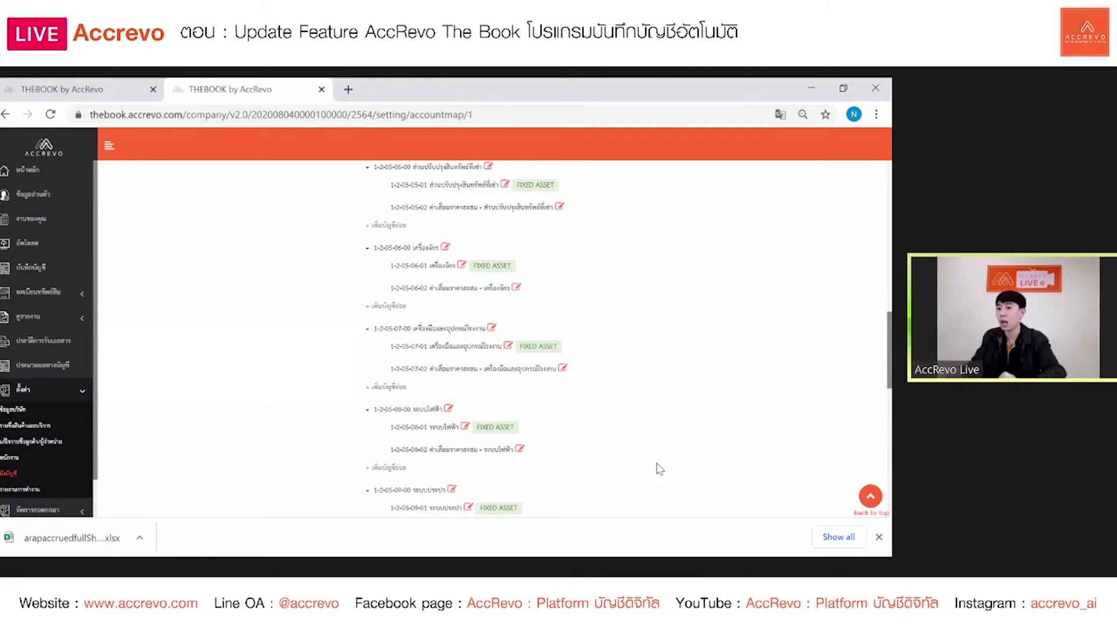
pyautogui.scroll(-3, 659, 469)
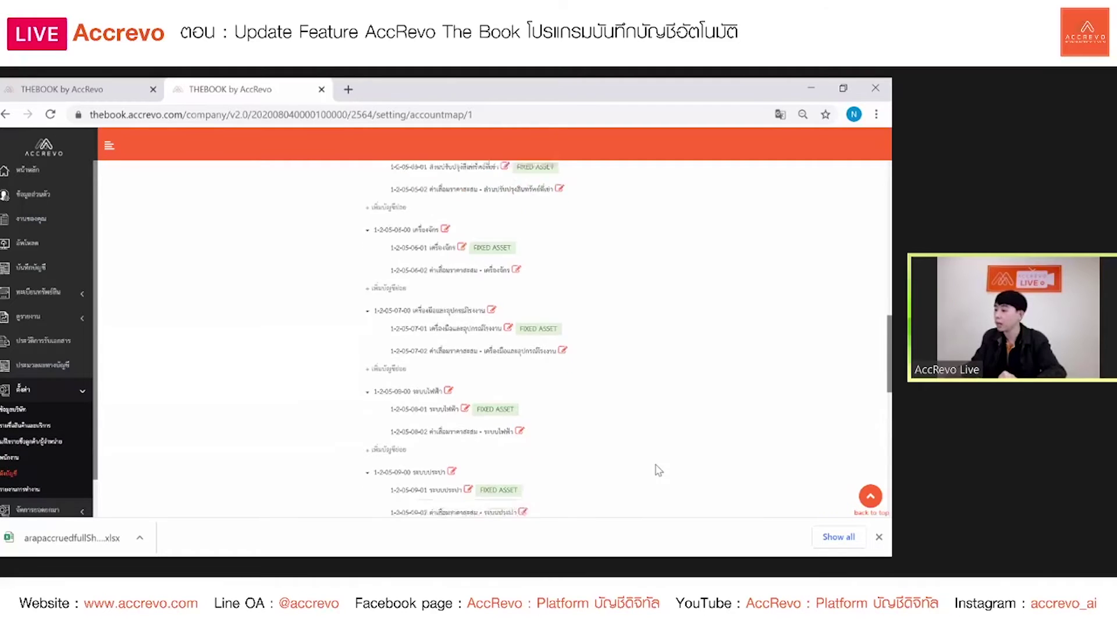
pyautogui.scroll(-3, 658, 471)
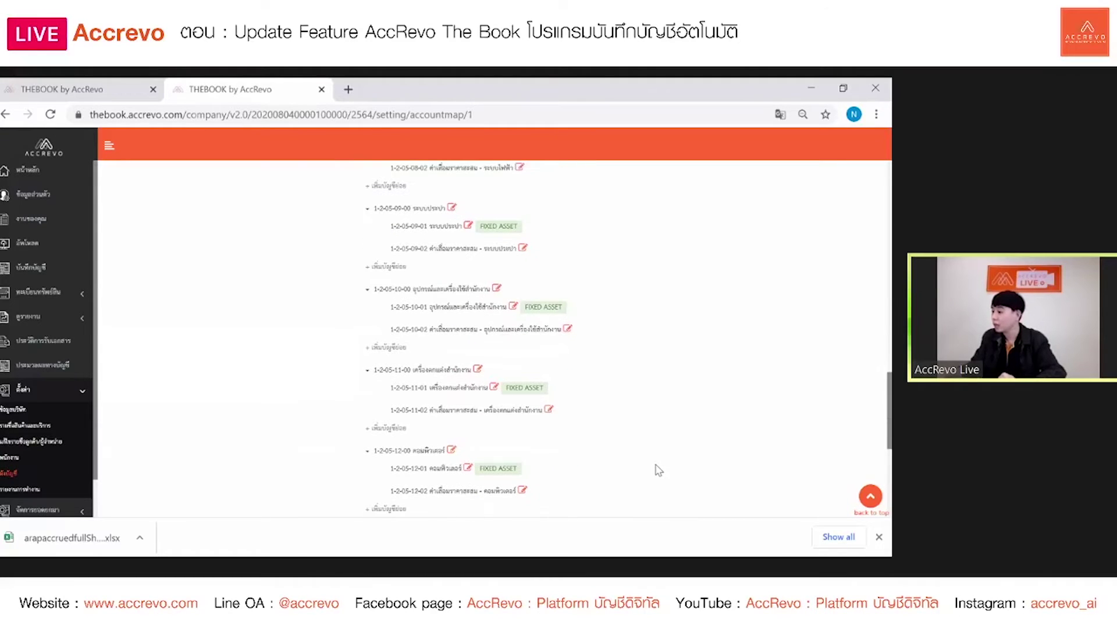
pyautogui.scroll(-3, 640, 454)
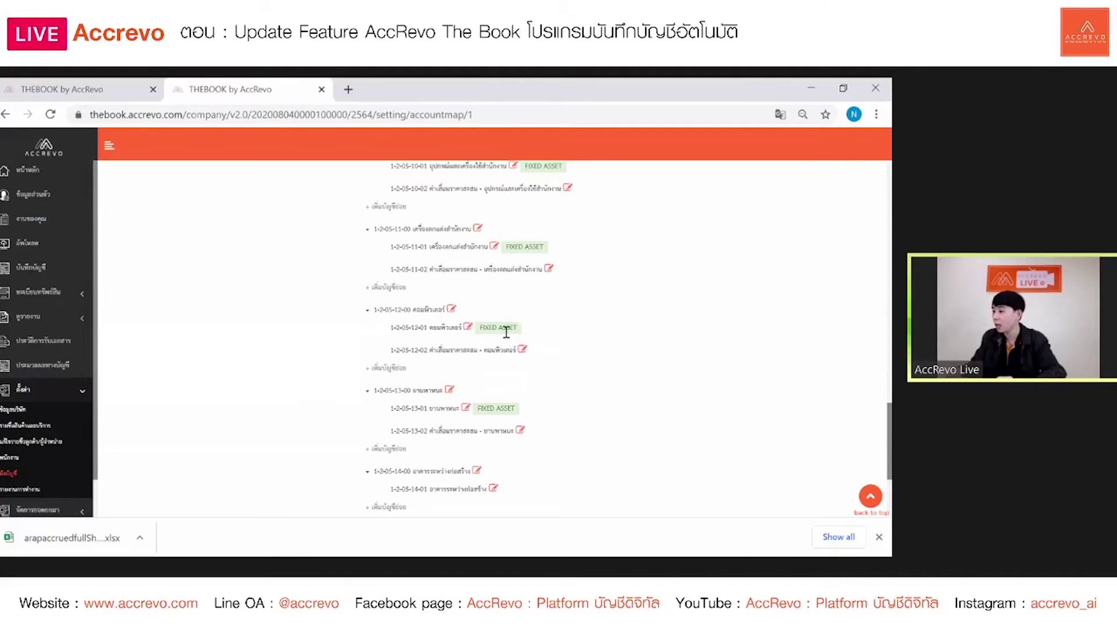
# Step: Edit account 1-2-05-12-01 คอมพิวเตอร์, setting its useful life to 5 years and its salvage value to 1.00
pyautogui.click(469, 327)
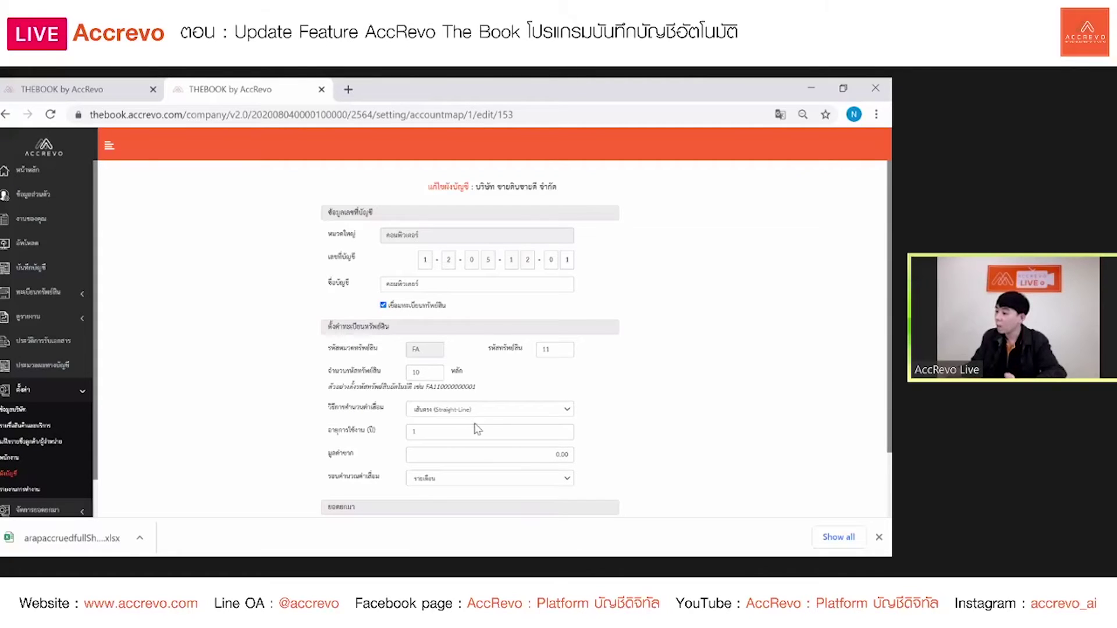
pyautogui.click(534, 429)
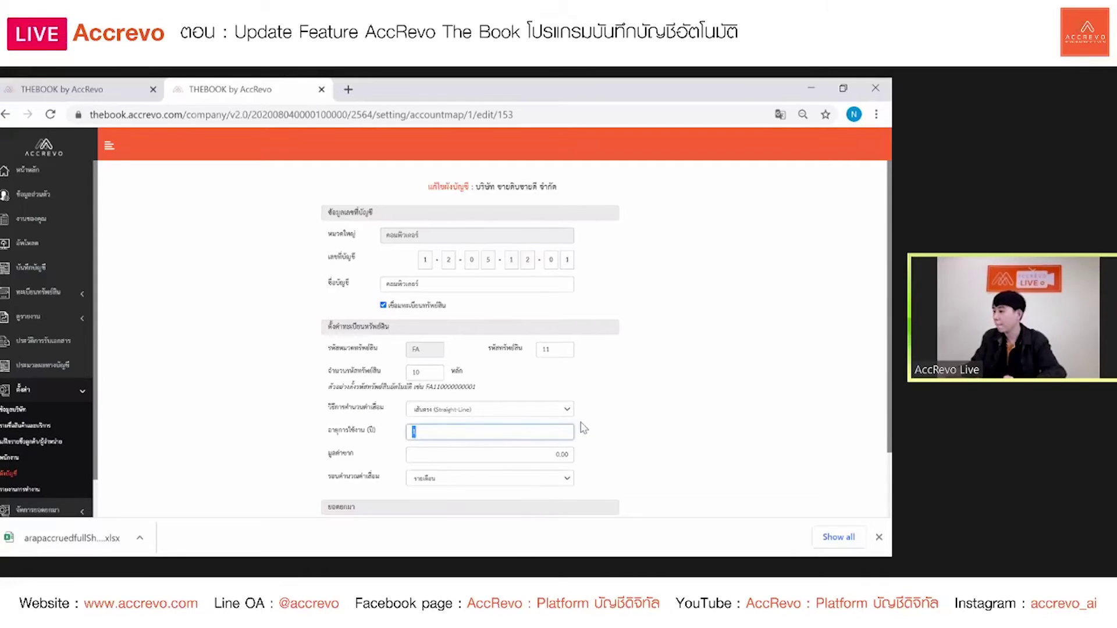
pyautogui.scroll(-2, 451, 346)
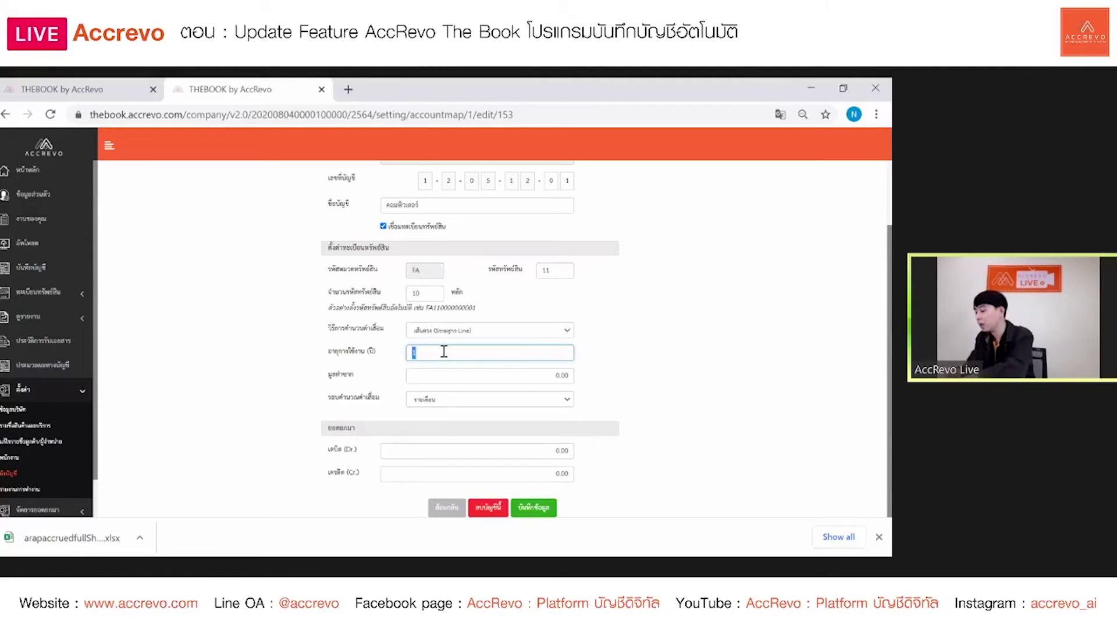
pyautogui.write('5')
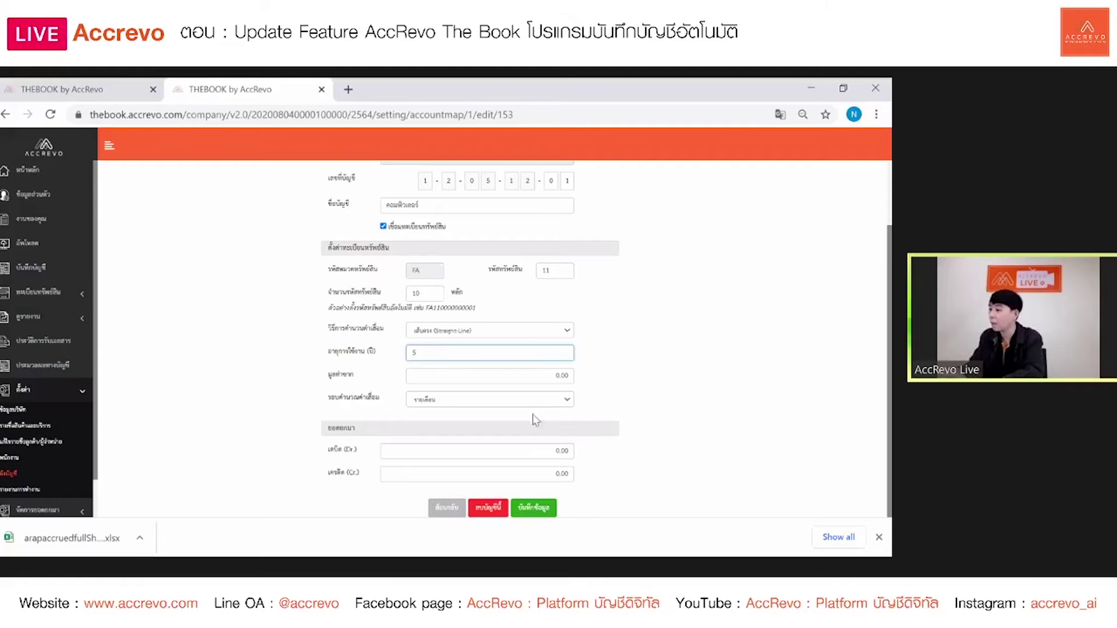
pyautogui.click(559, 383)
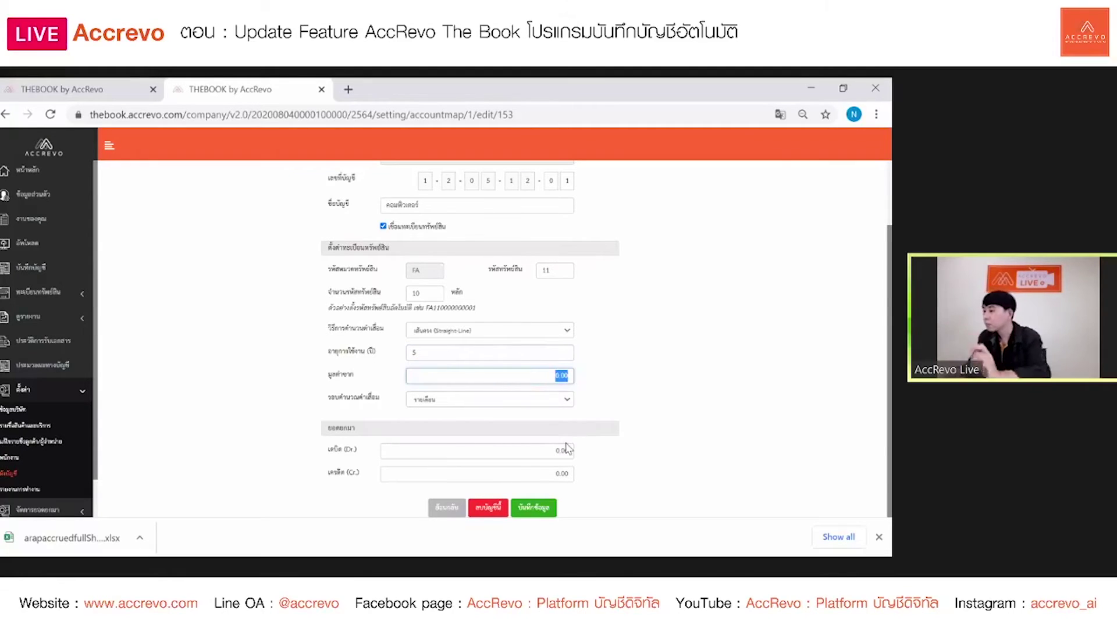
pyautogui.write('1')
pyautogui.click(620, 396)
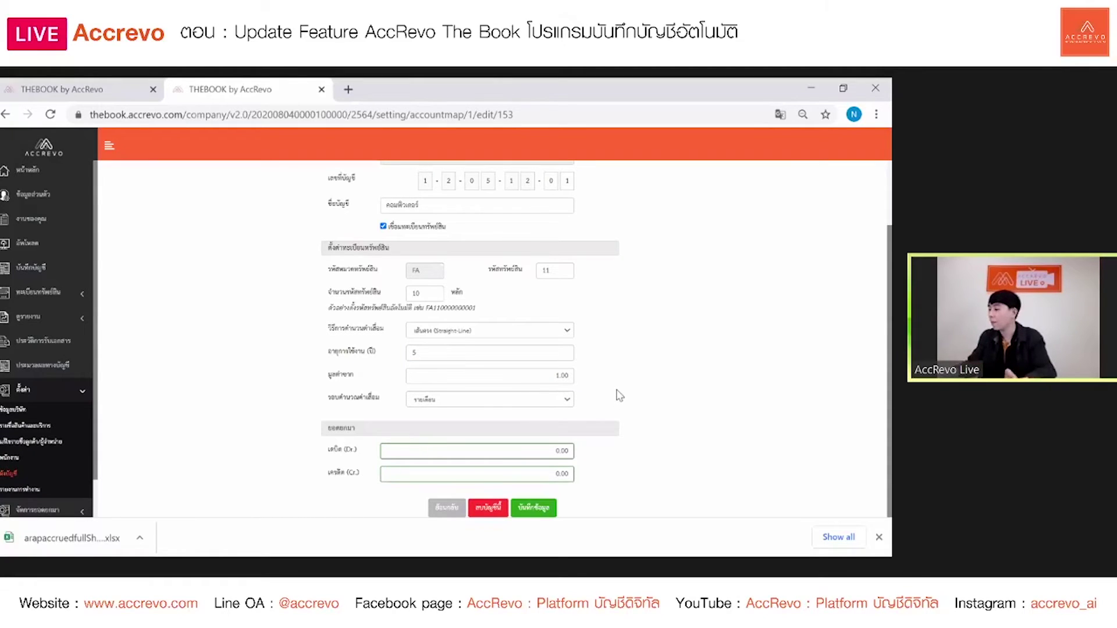
# Step: Keep the depreciation calculation period at monthly (รายเดือน) and save the computer account's settings
pyautogui.click(485, 404)
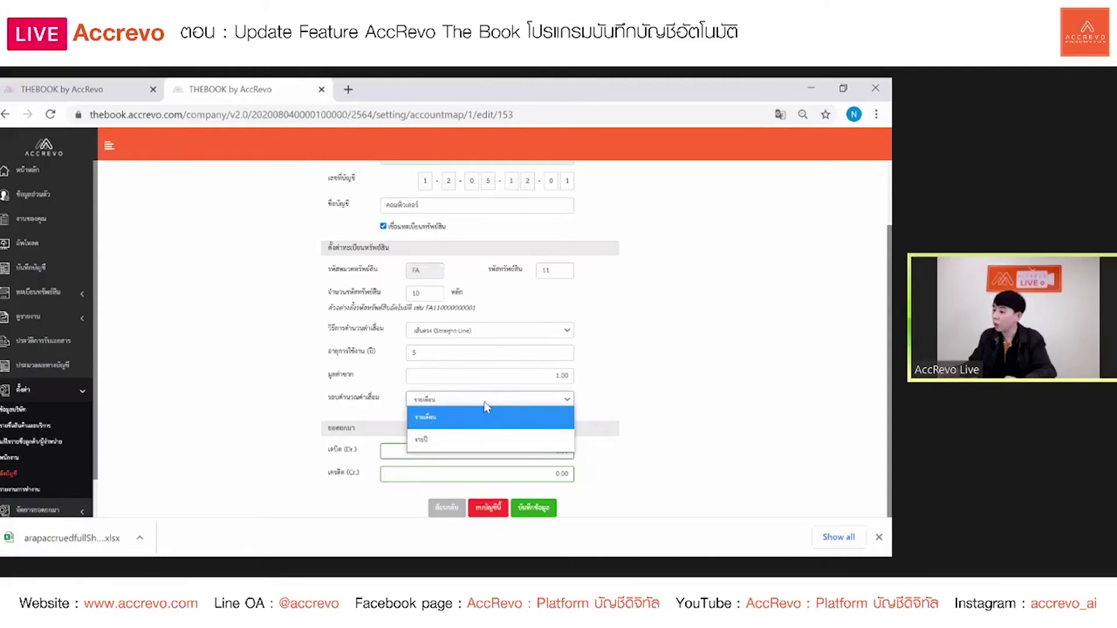
pyautogui.click(485, 402)
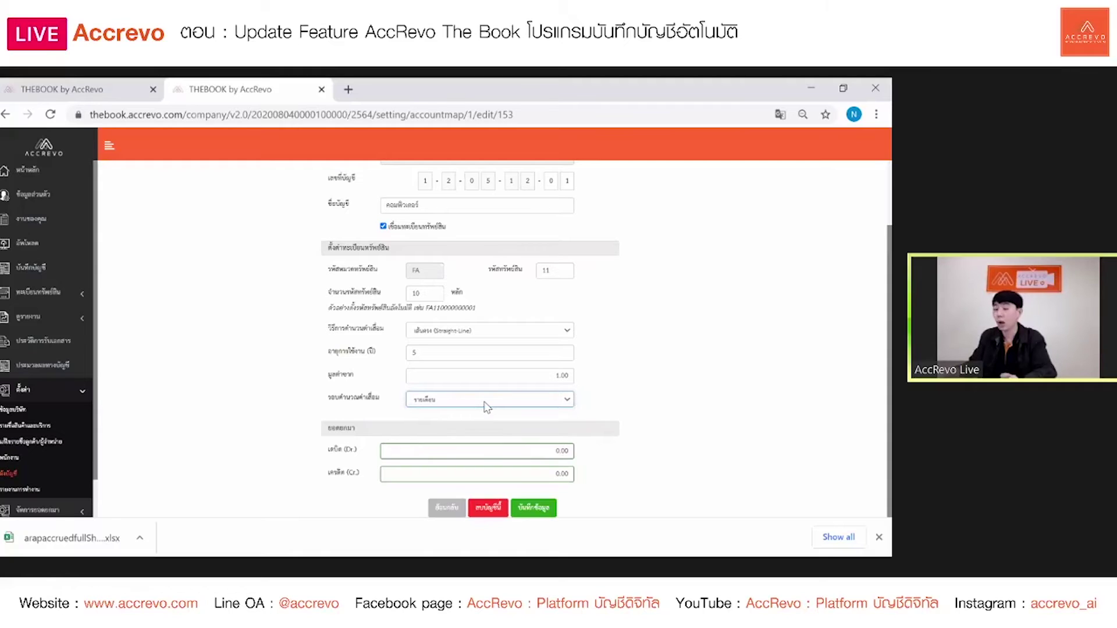
pyautogui.click(638, 426)
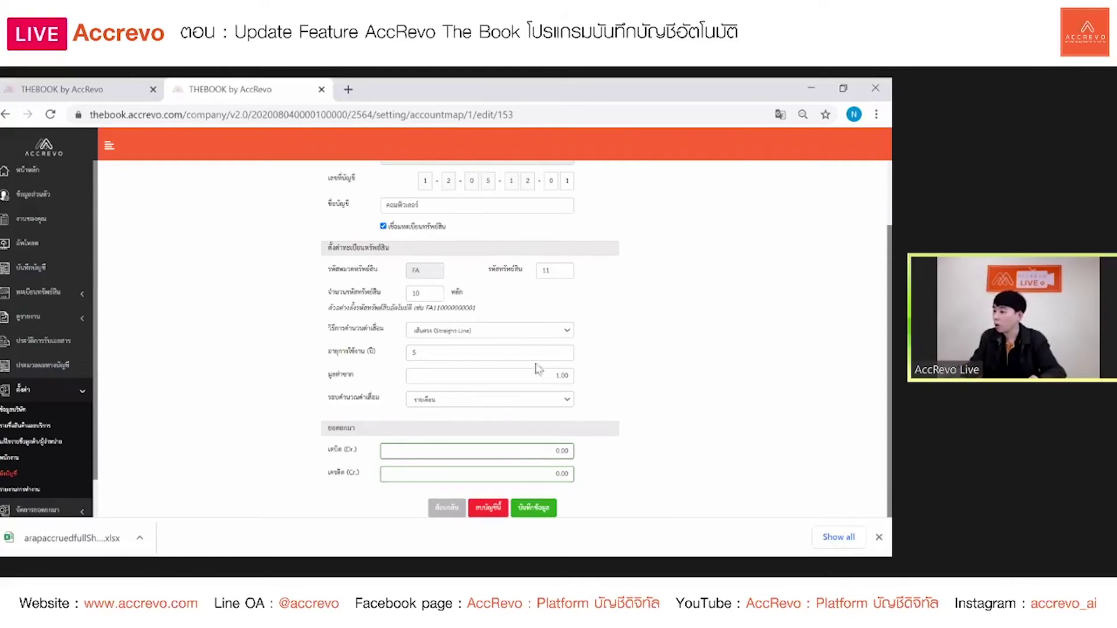
pyautogui.click(550, 506)
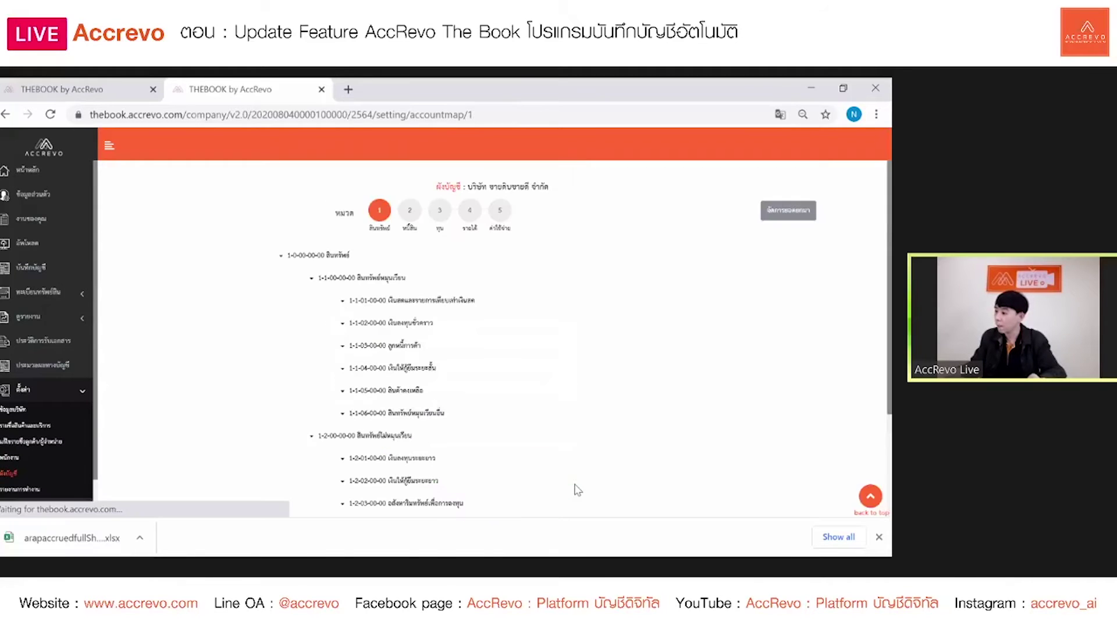
# Step: Start a new asset on the asset register's depreciation calculation page and assign it to category 1-2-05-12-01 คอมพิวเตอร์
pyautogui.click(36, 295)
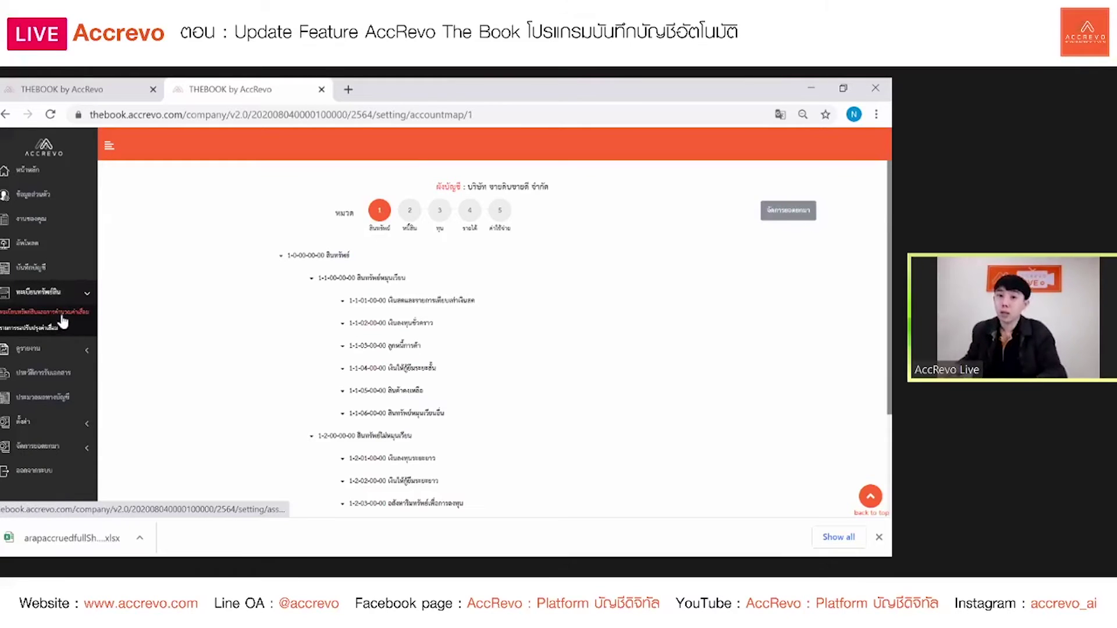
pyautogui.click(56, 314)
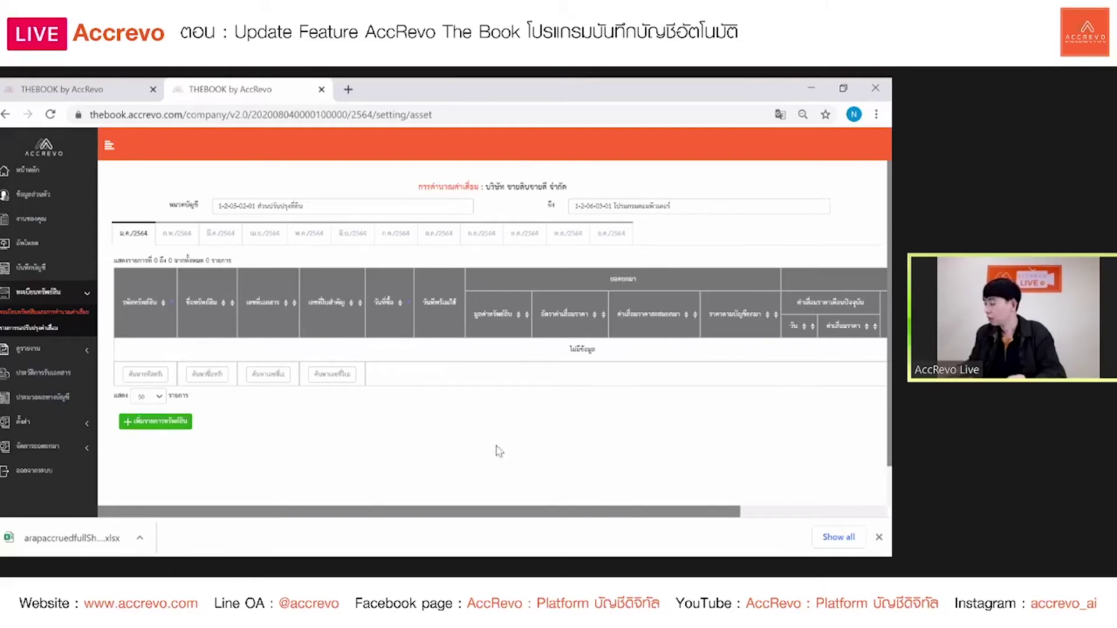
pyautogui.click(175, 432)
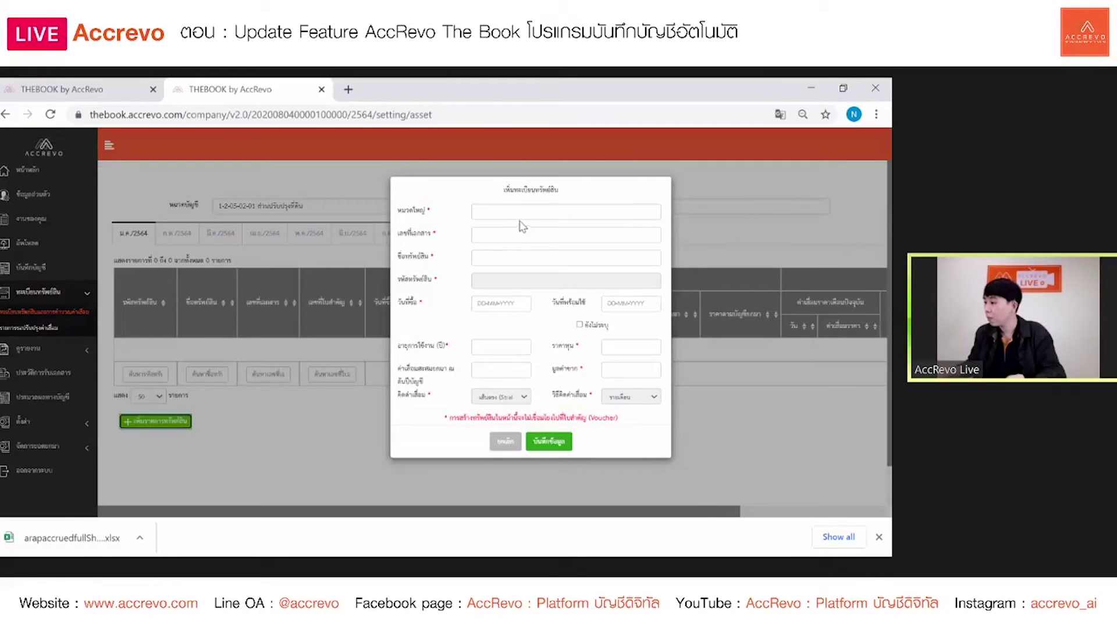
pyautogui.click(524, 212)
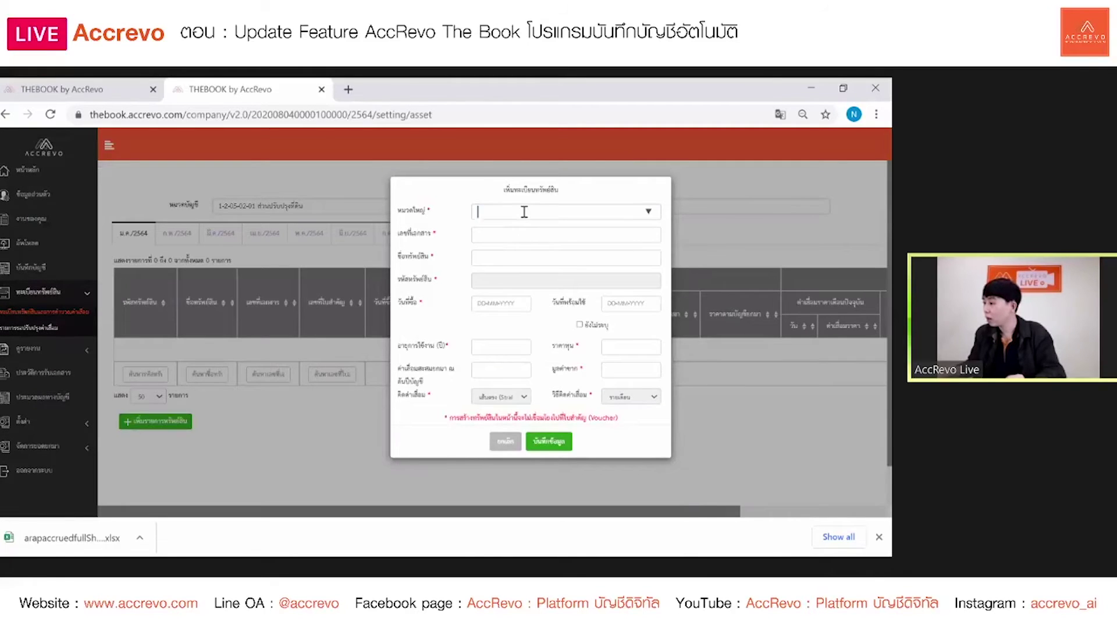
pyautogui.write('com')
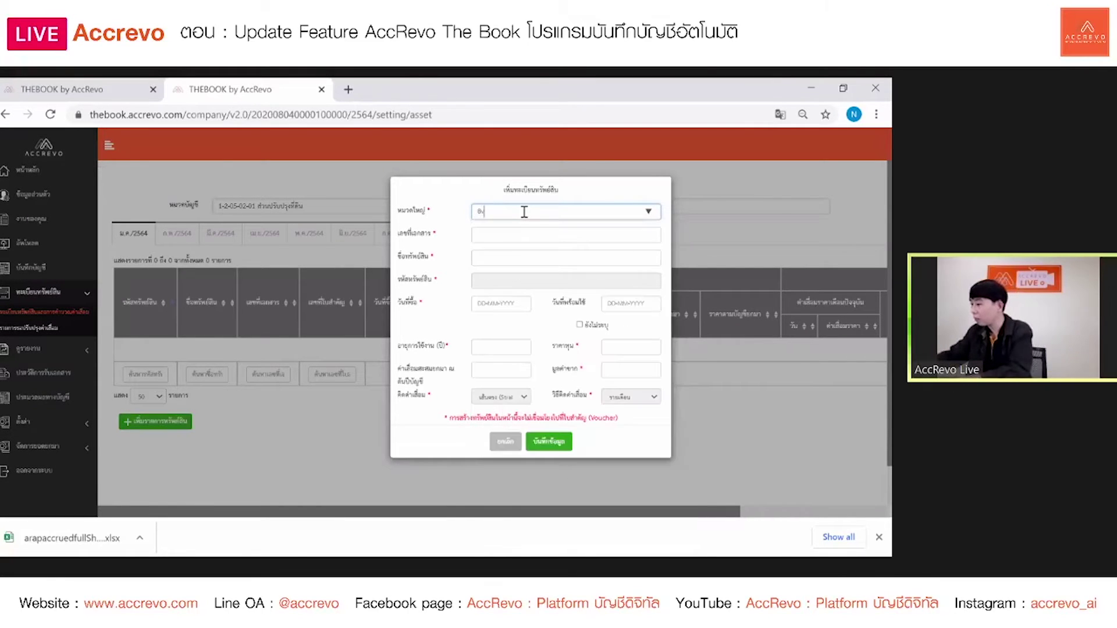
pyautogui.press('BackSpace')
pyautogui.press('BackSpace')
pyautogui.press('BackSpace')
pyautogui.write('คอมพิวเตอร์')
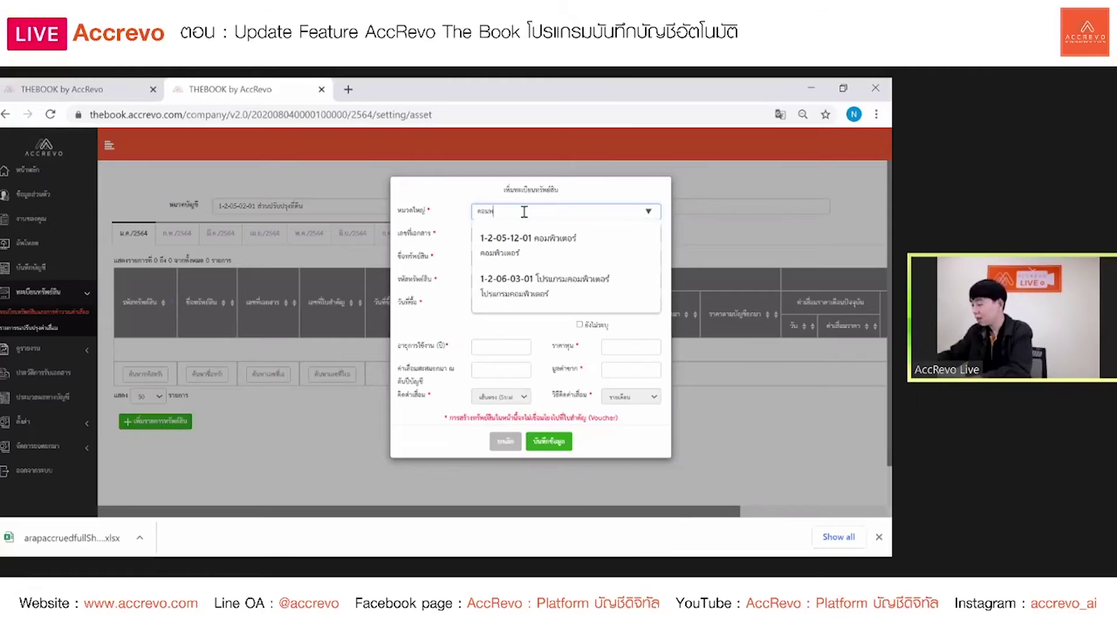
pyautogui.click(556, 255)
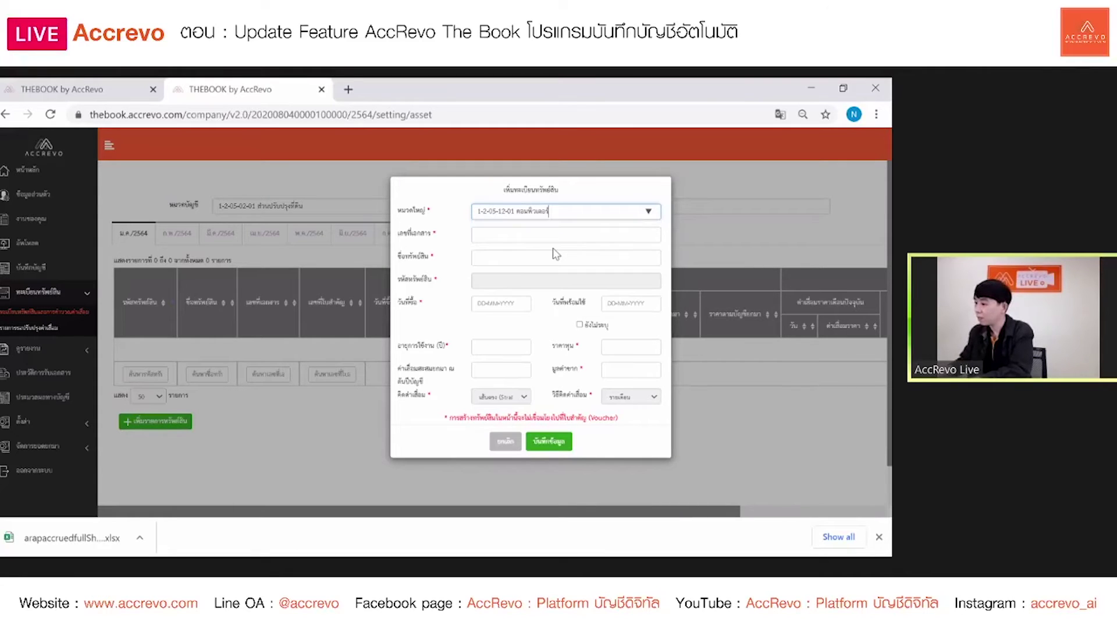
# Step: Enter "-" as the new asset's document number and name the asset Acer
pyautogui.click(513, 239)
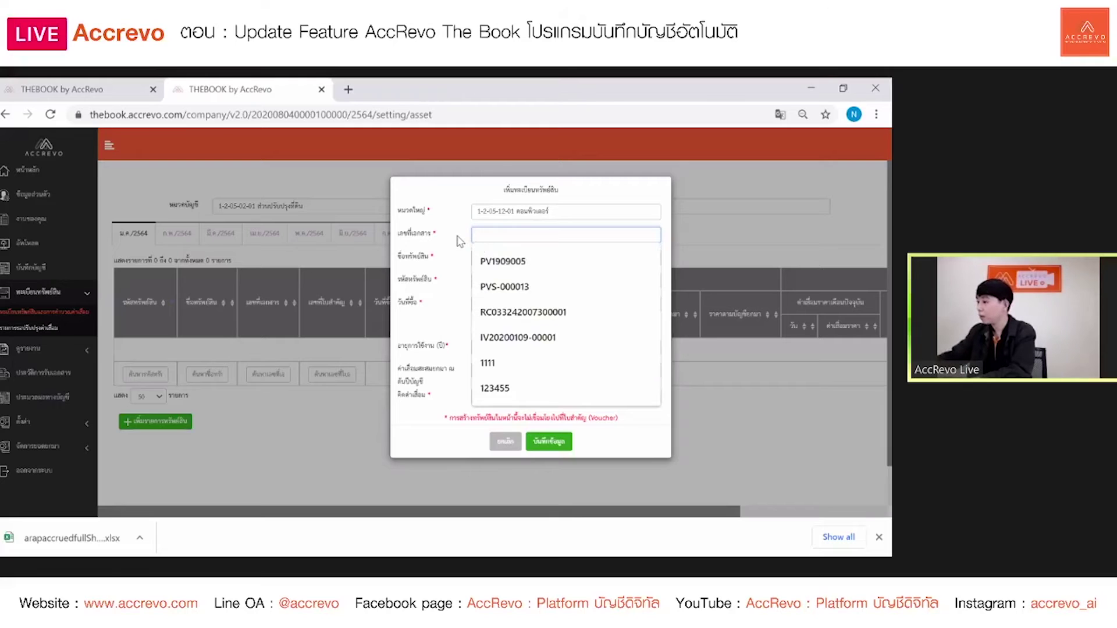
pyautogui.write('ข')
pyautogui.write('-')
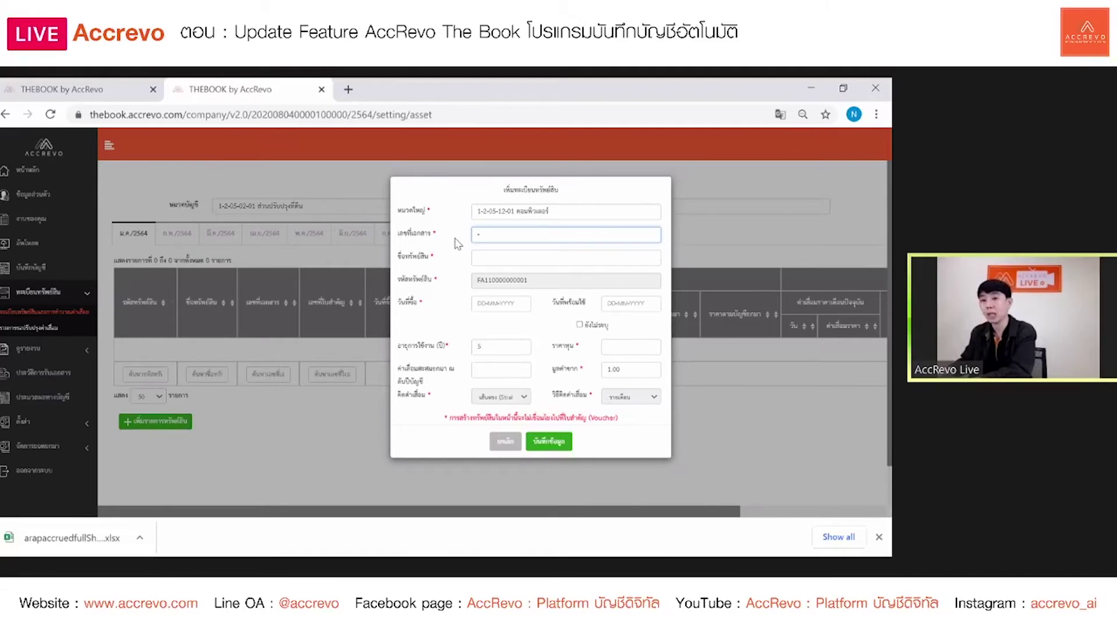
pyautogui.click(494, 258)
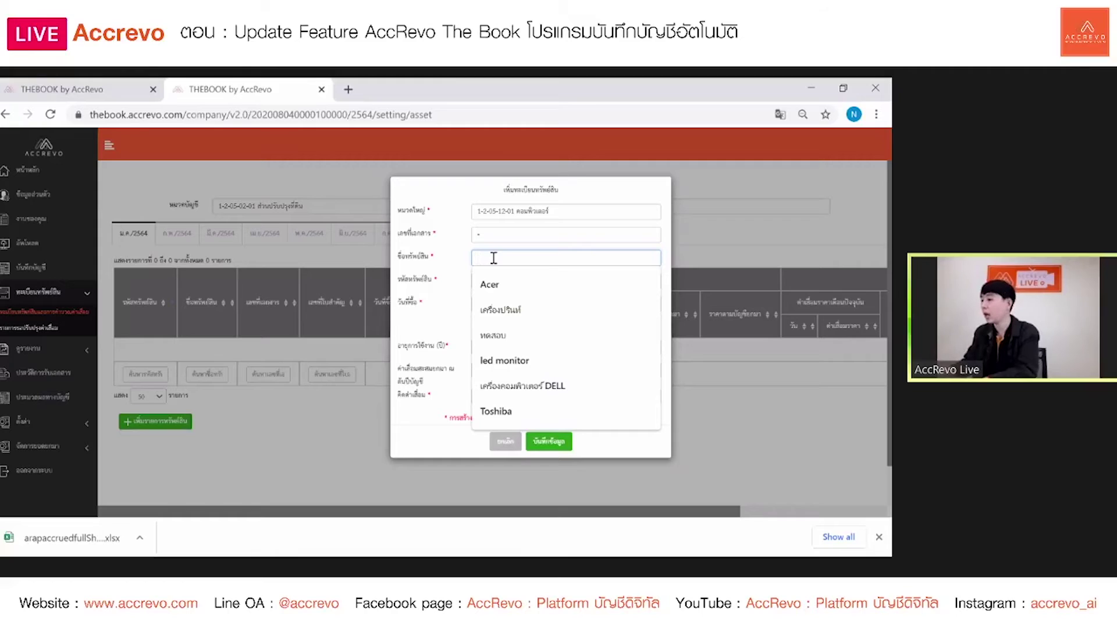
pyautogui.write('Acer')
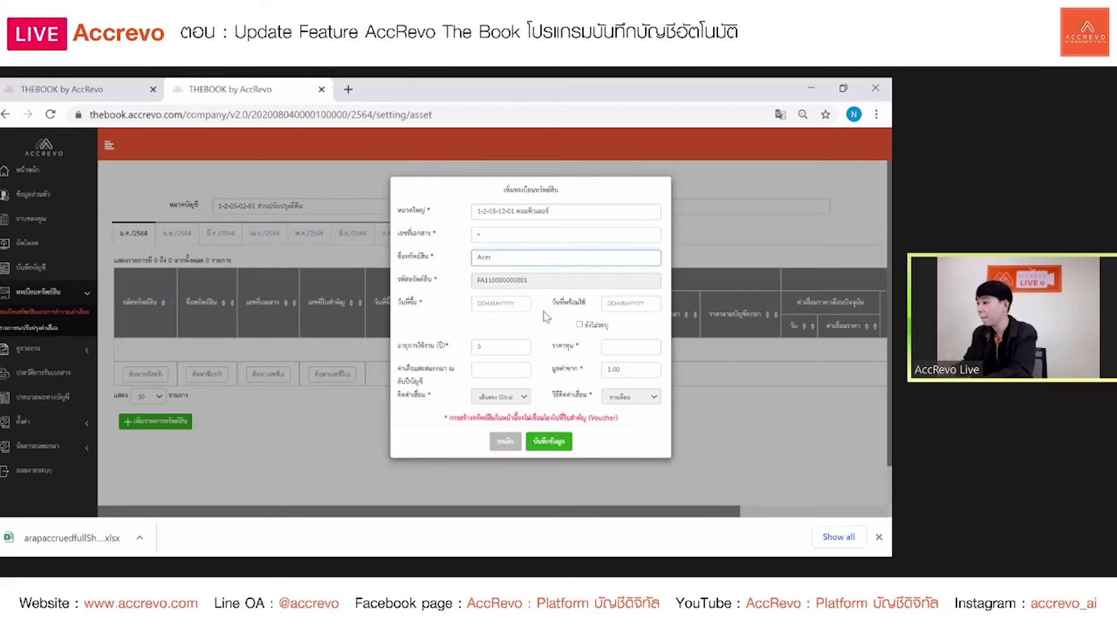
# Step: Set both the purchase date and the ready-for-use date of the Acer asset to 01-01-2562
pyautogui.click(512, 303)
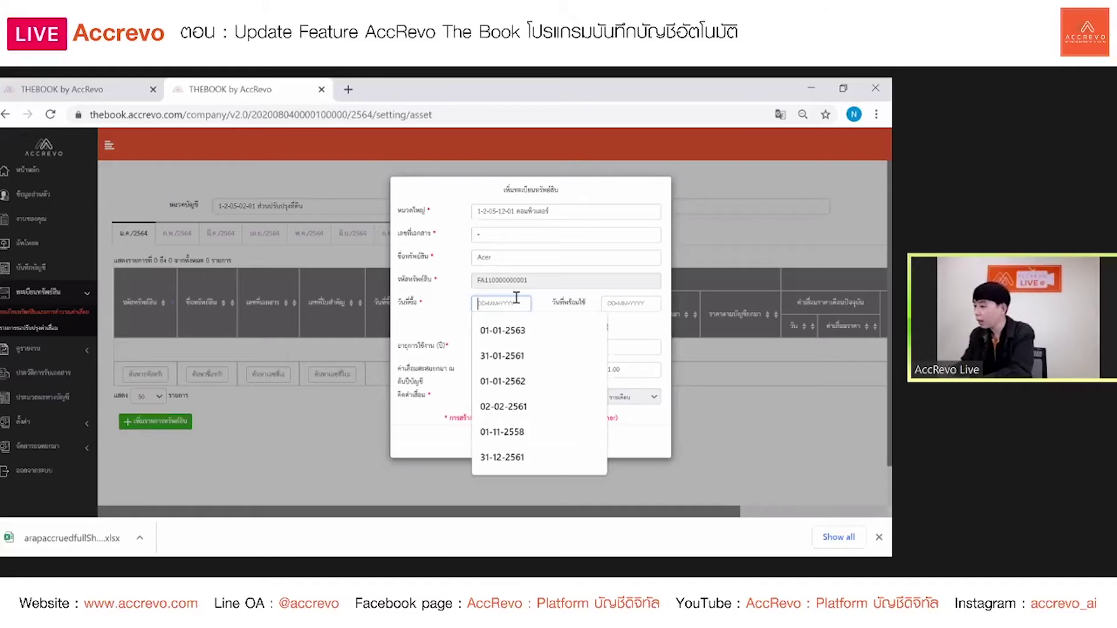
pyautogui.click(524, 381)
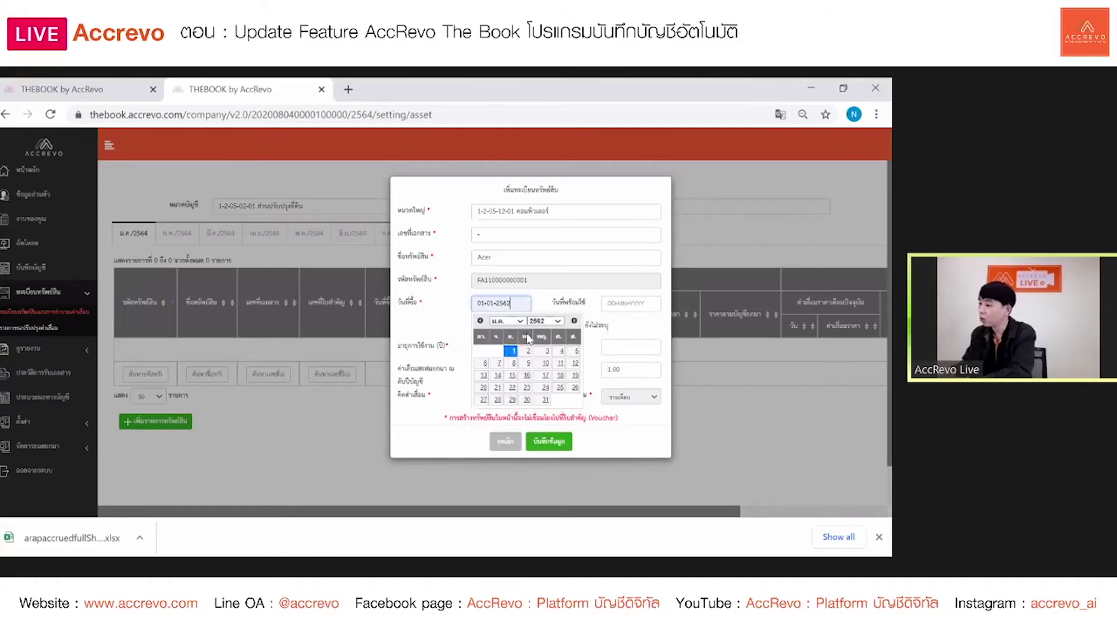
pyautogui.click(610, 300)
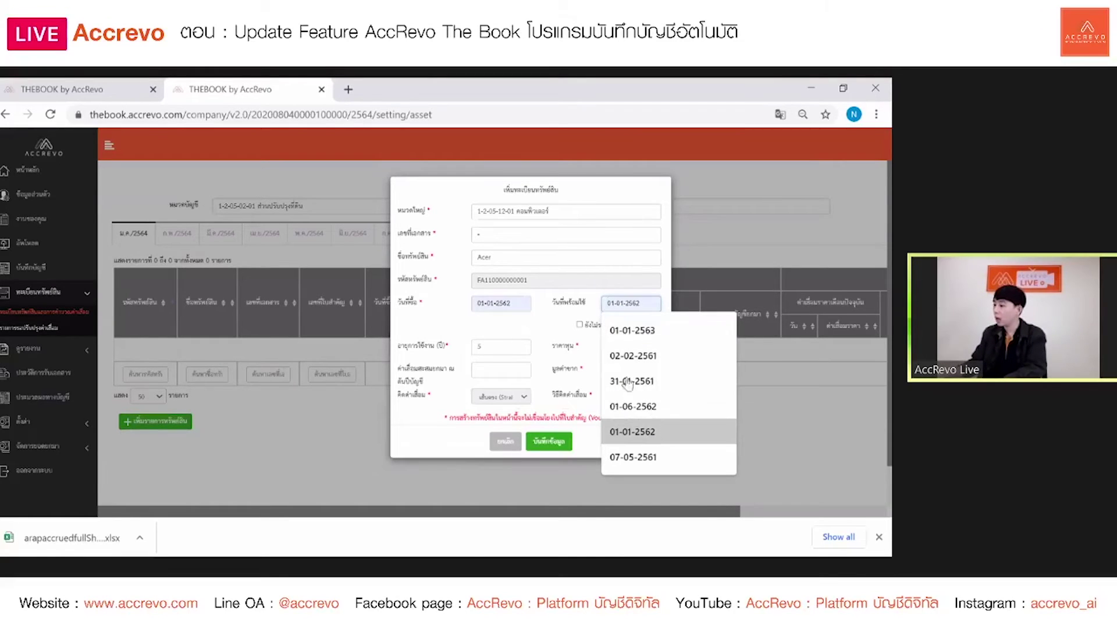
pyautogui.click(632, 432)
pyautogui.click(558, 324)
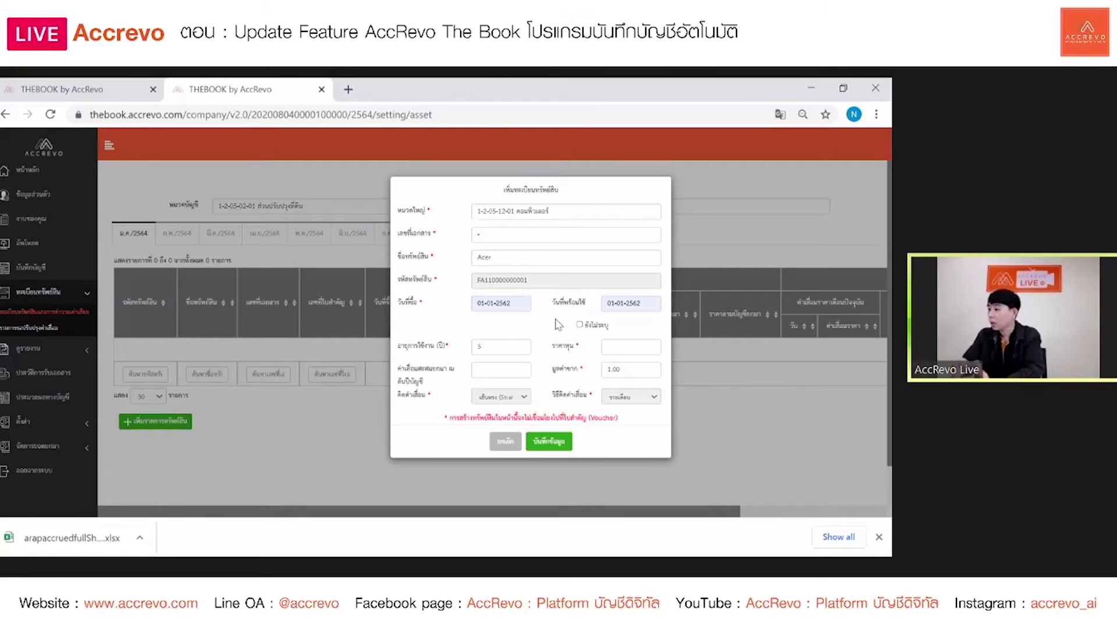
pyautogui.click(511, 345)
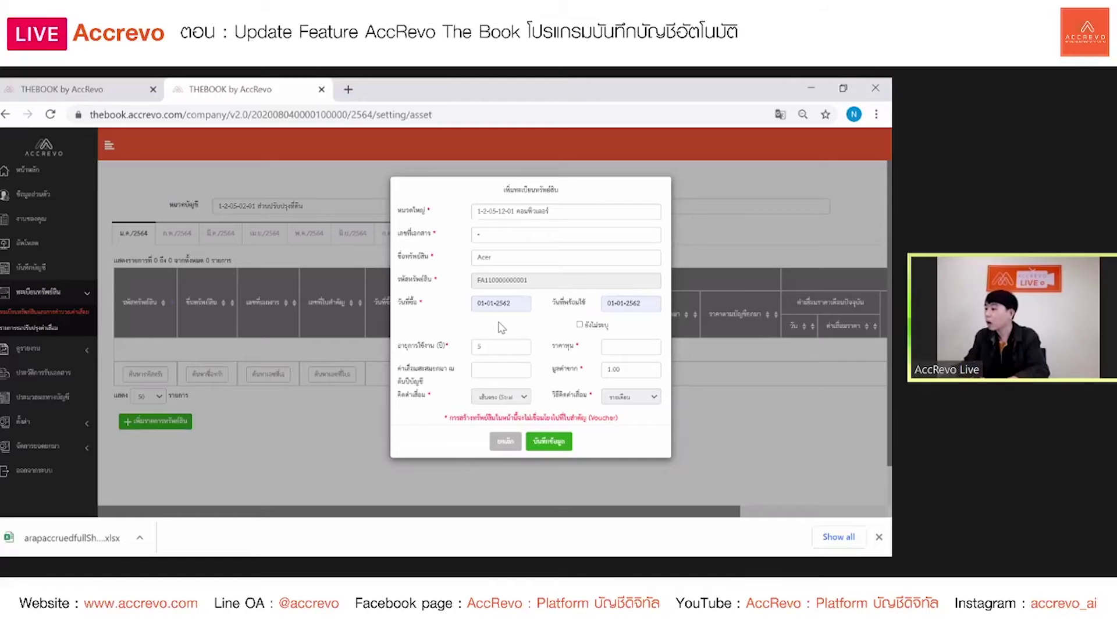
# Step: Set the Acer asset's cost price (ราคาทุน) to 5,000
pyautogui.click(631, 346)
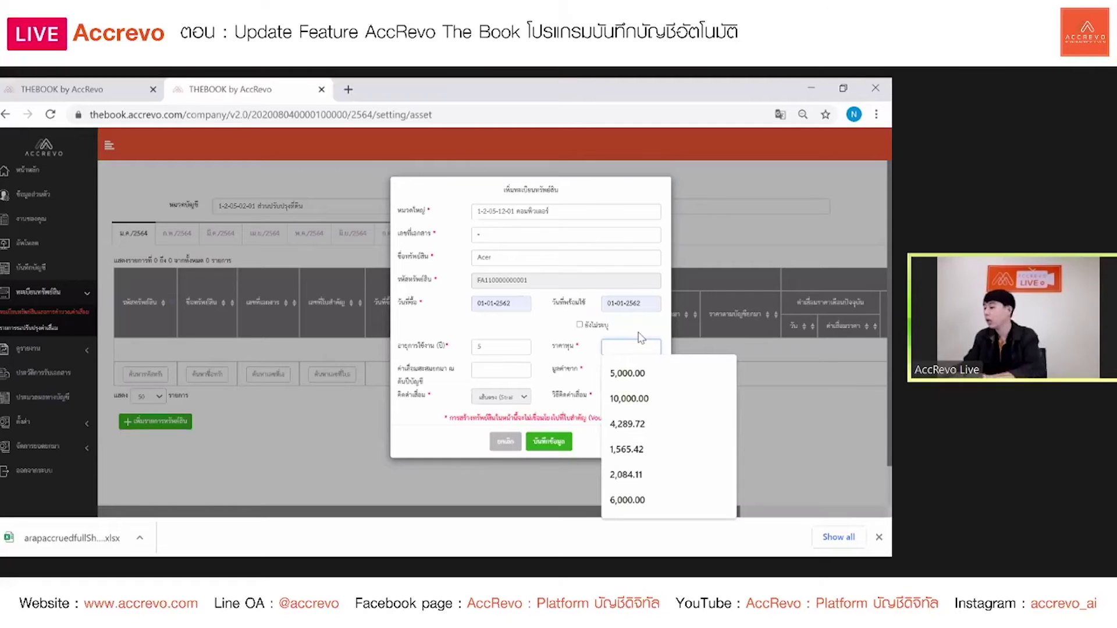
pyautogui.write('5,00')
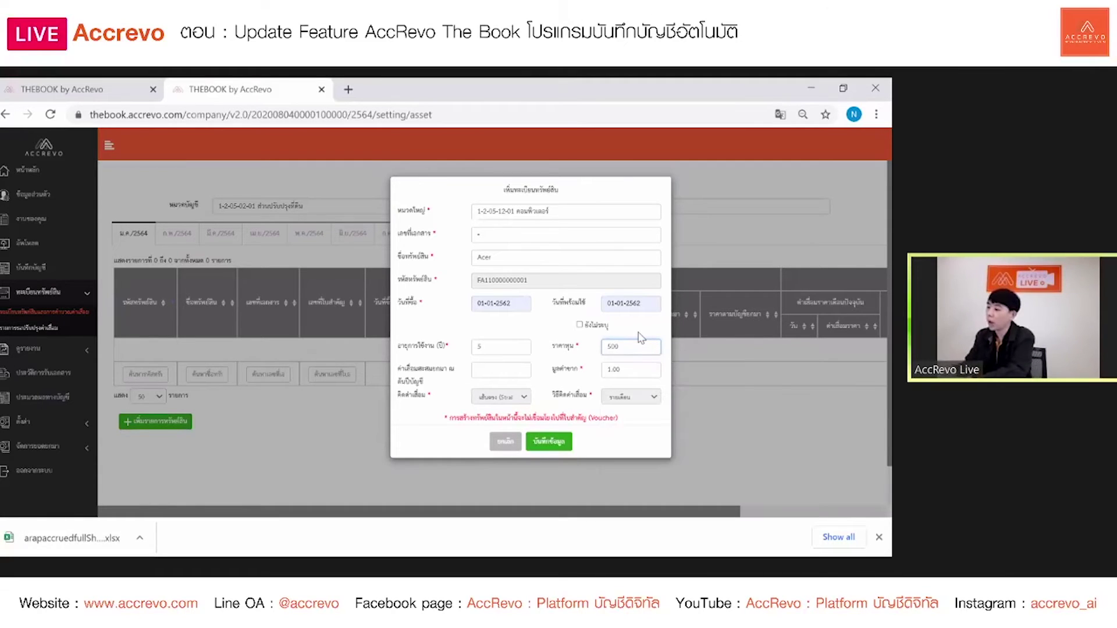
pyautogui.write('0')
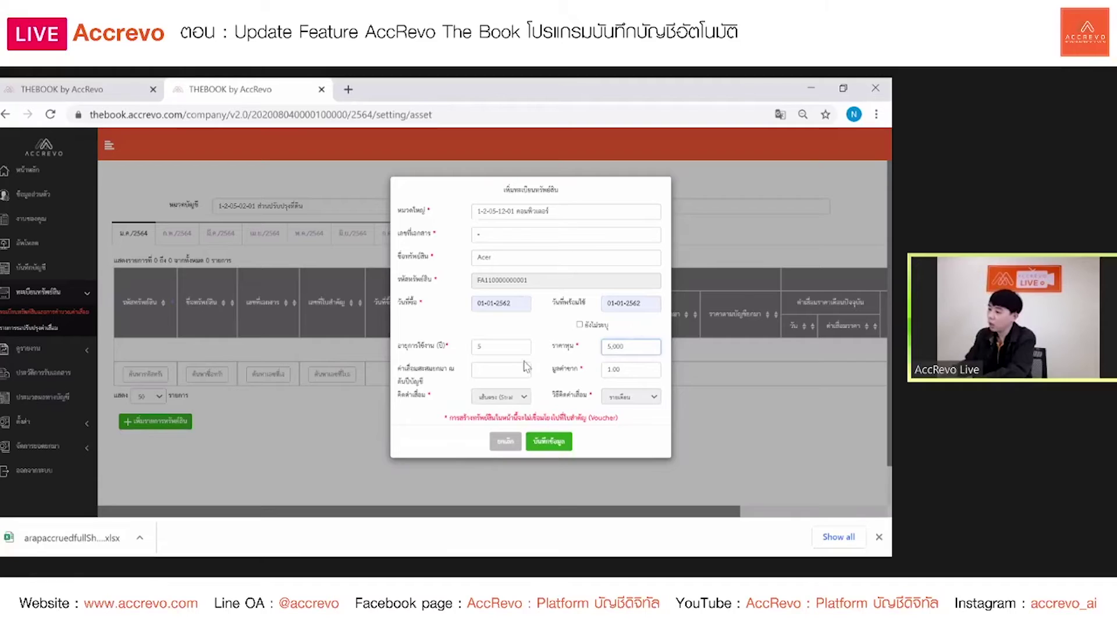
# Step: Set the Acer asset's accumulated depreciation brought forward at the start of the accounting year to 2,020.22
pyautogui.click(500, 371)
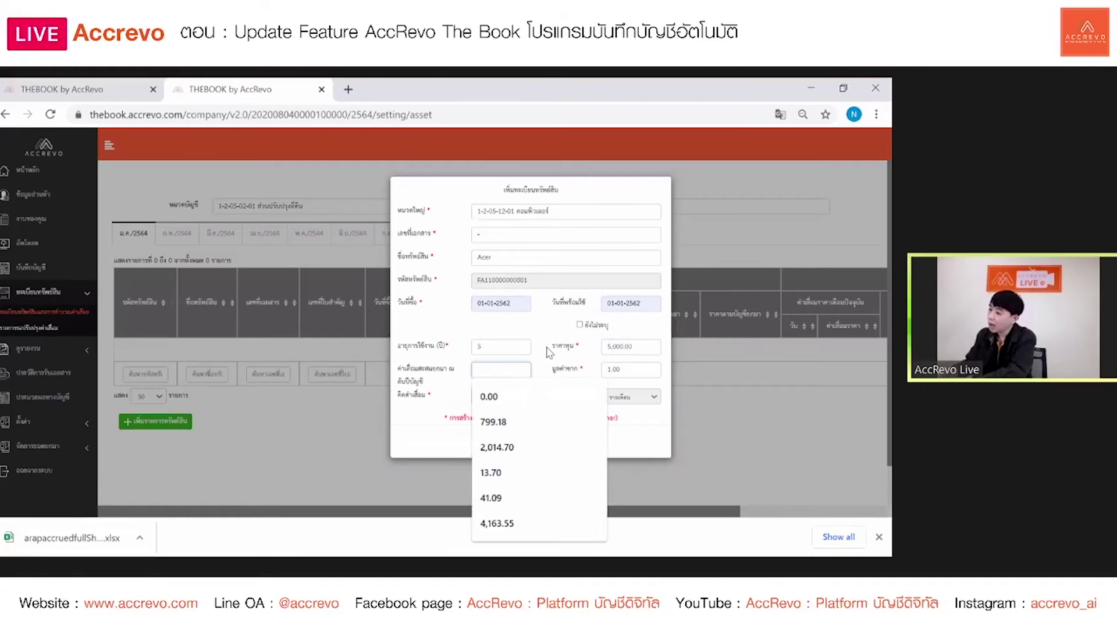
pyautogui.click(549, 355)
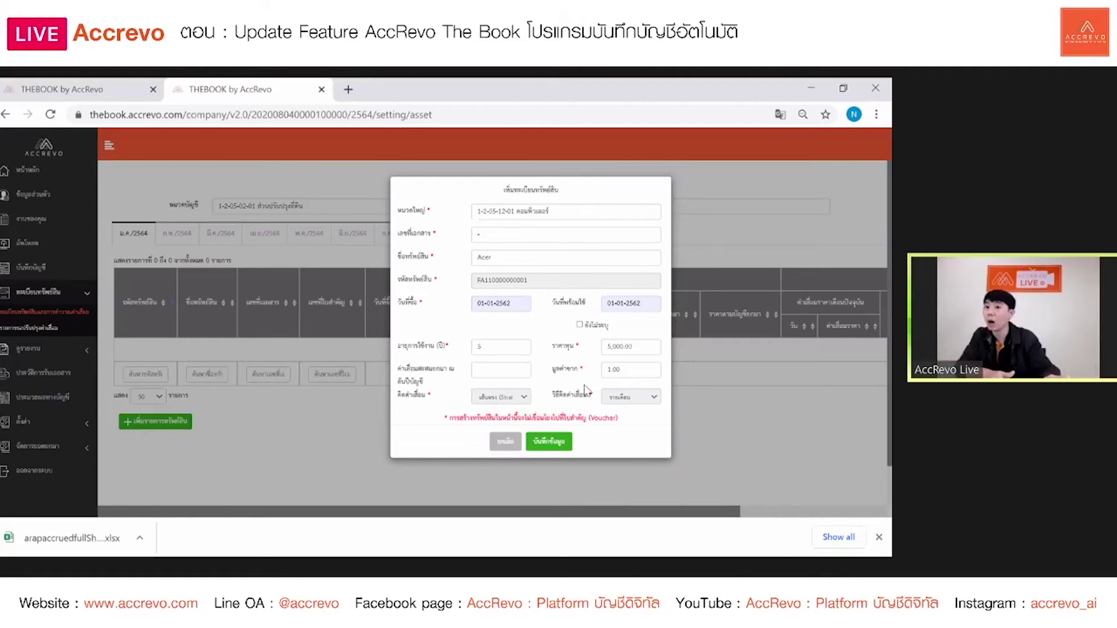
pyautogui.click(528, 367)
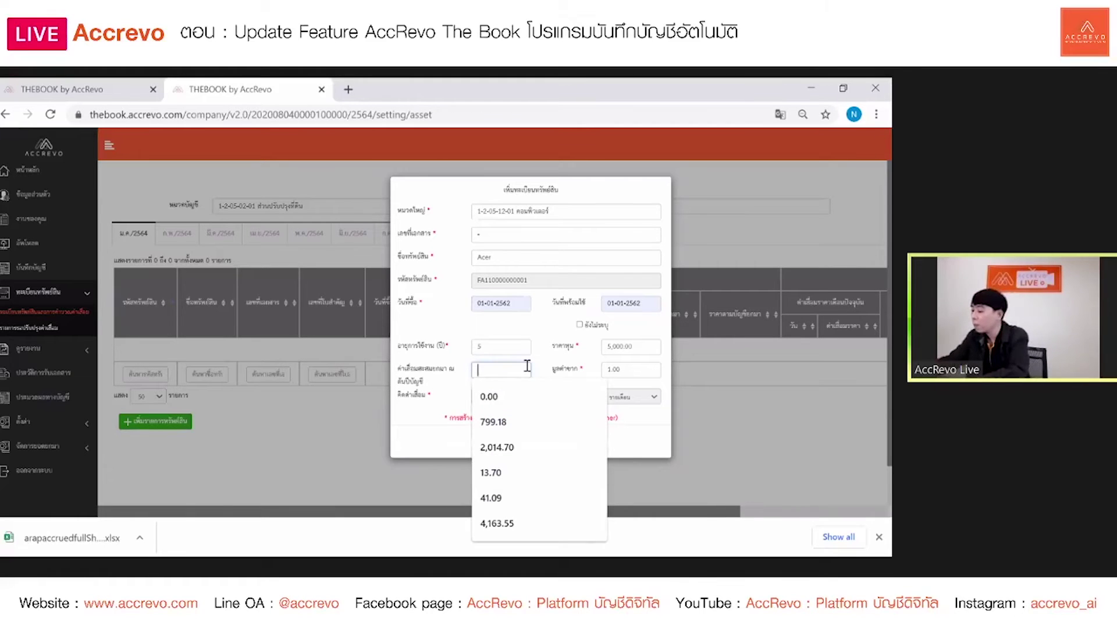
pyautogui.write('202.22')
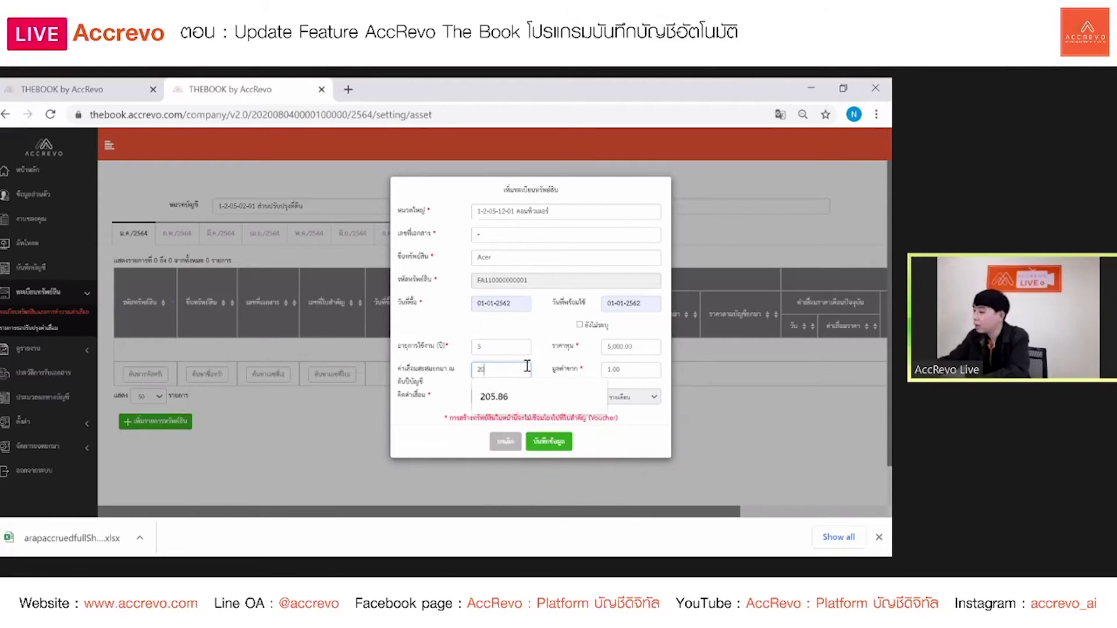
pyautogui.press('BackSpace')
pyautogui.press('BackSpace')
pyautogui.press('BackSpace')
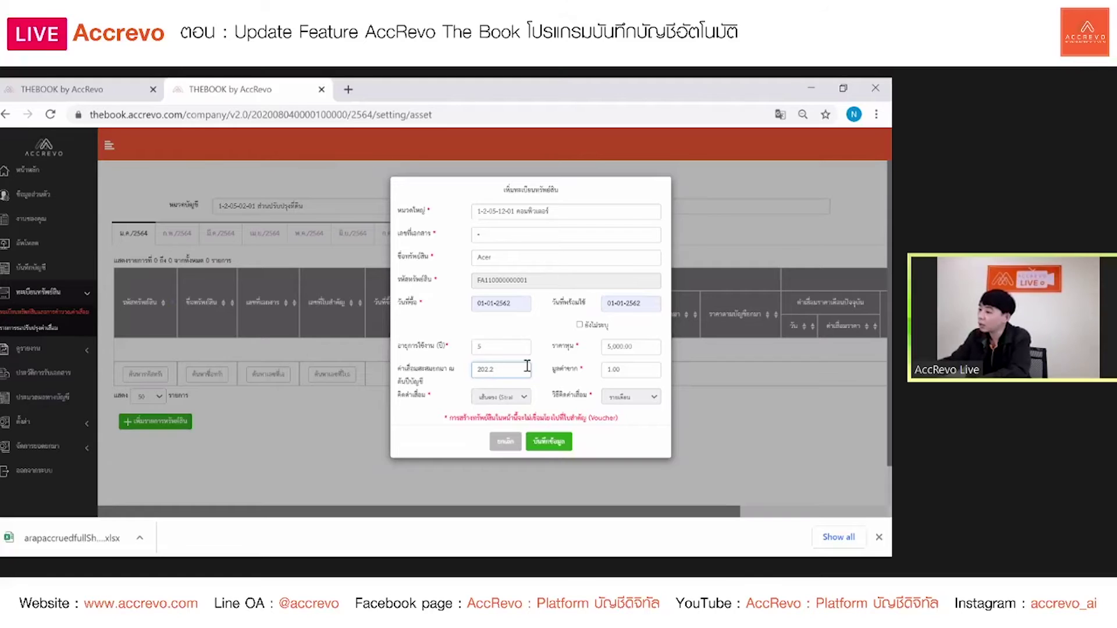
pyautogui.write('0.22')
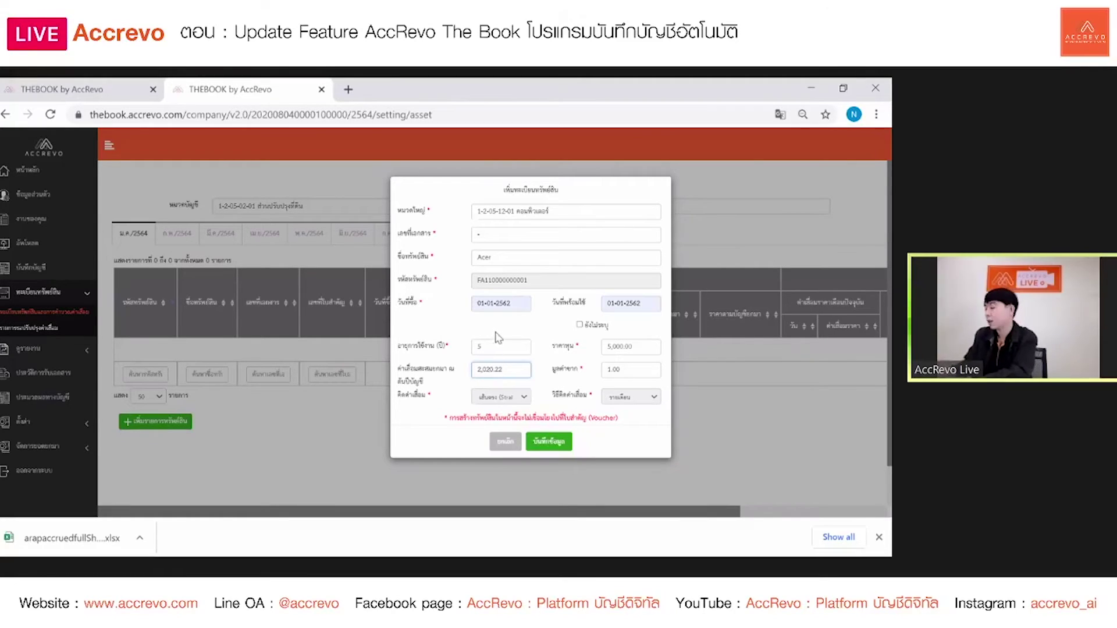
# Step: Save the Acer asset record and check its January 2564 depreciation in the depreciation calculation table
pyautogui.click(595, 470)
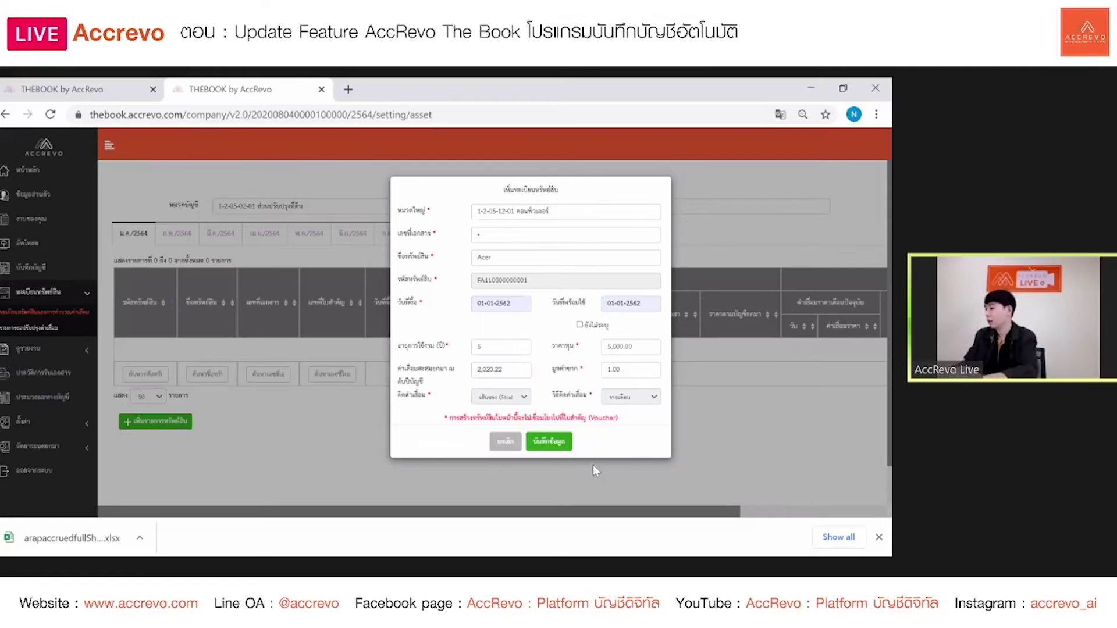
pyautogui.click(549, 442)
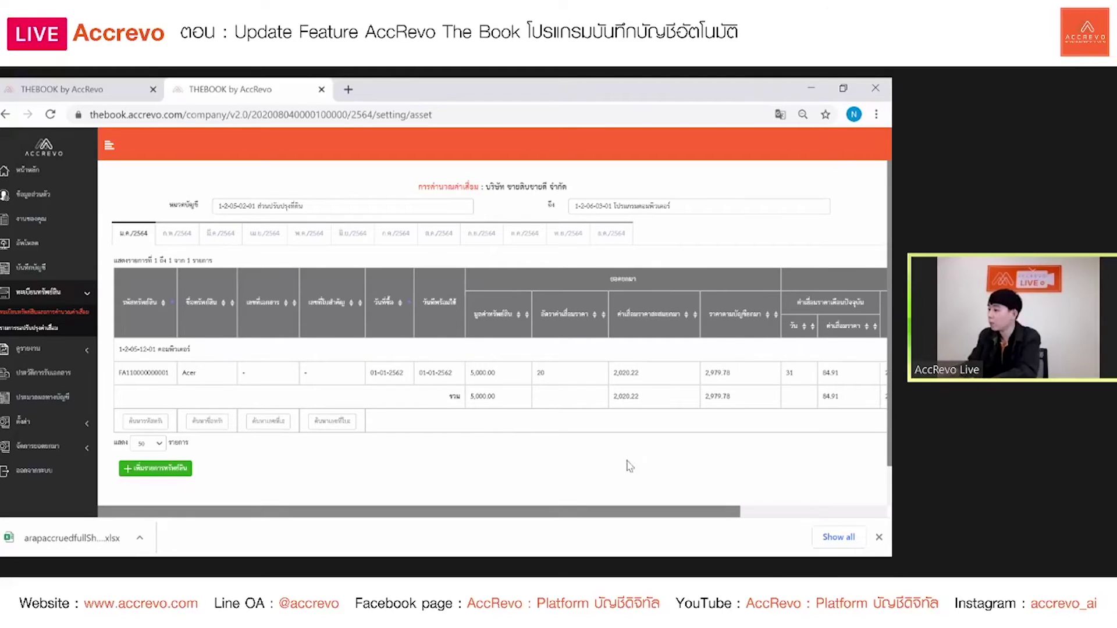
pyautogui.moveTo(626, 512); pyautogui.dragTo(686, 511)
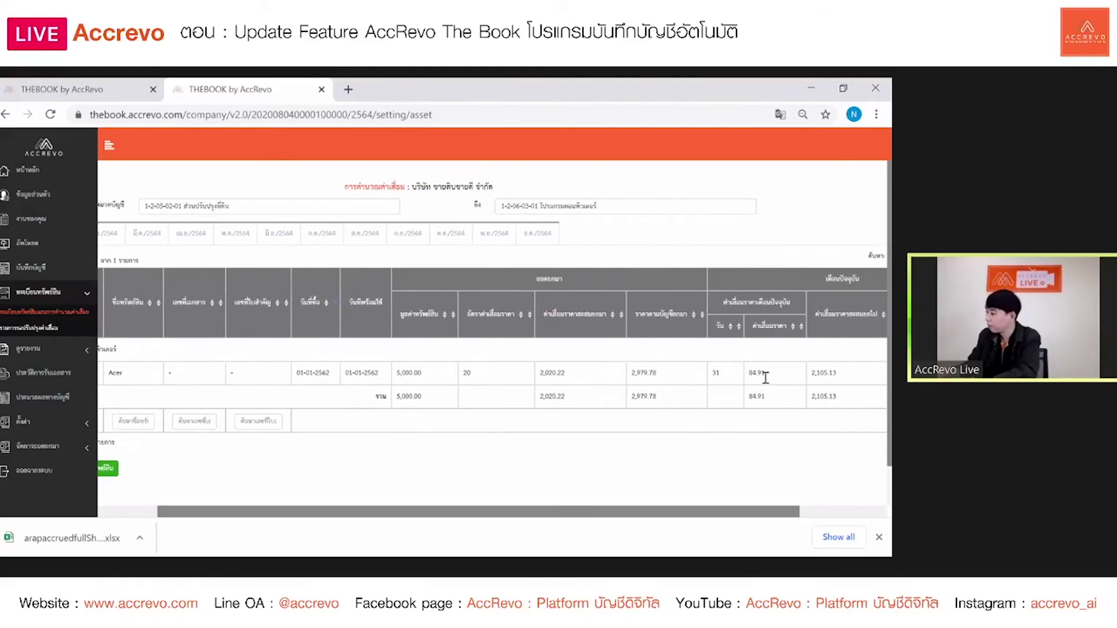
pyautogui.doubleClick(757, 373)
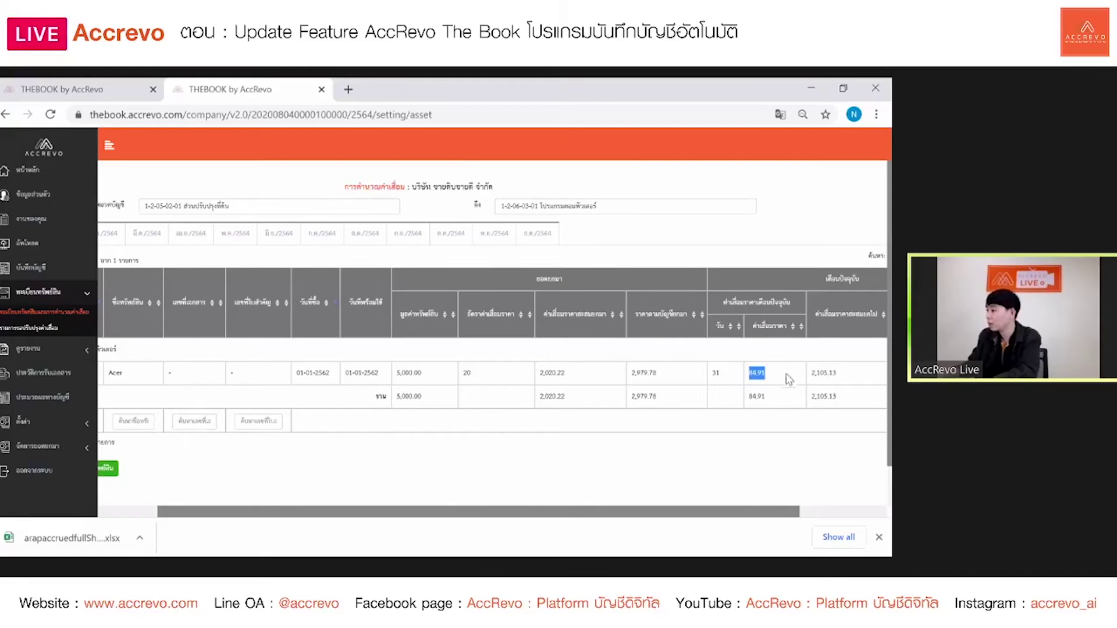
pyautogui.click(764, 400)
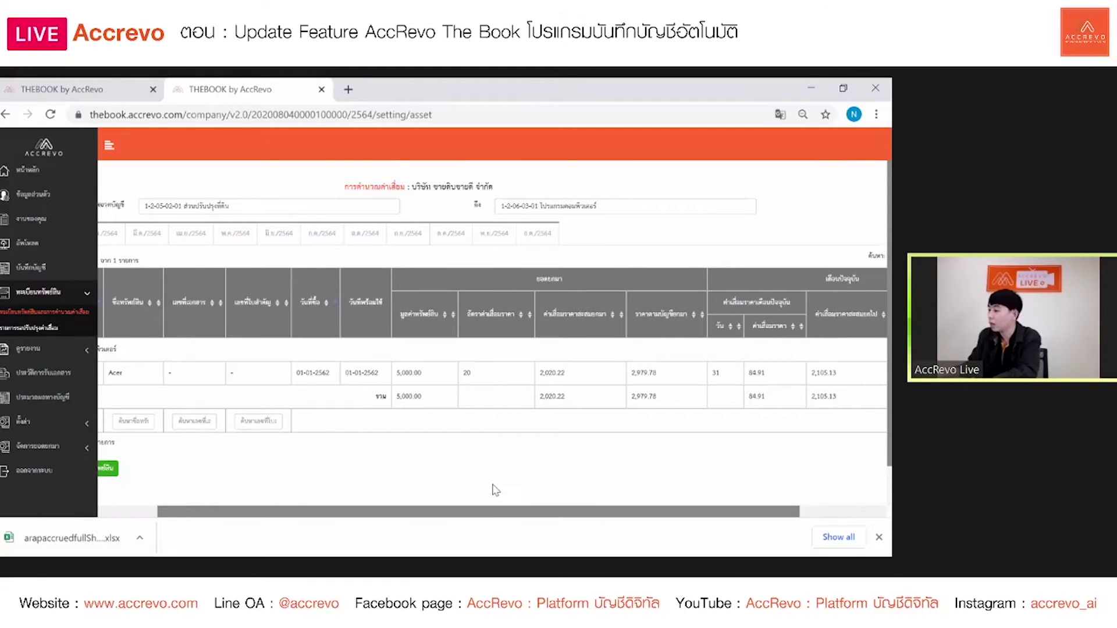
pyautogui.hscroll(-3, 494, 489)
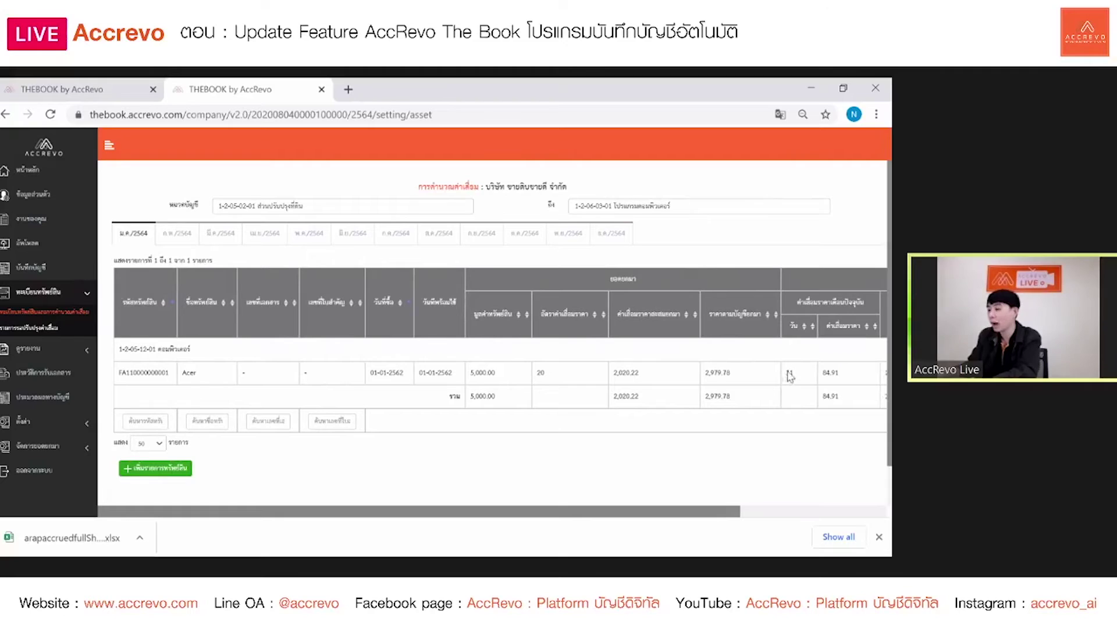
# Step: Examine the Acer asset's depreciation for February 2564
pyautogui.click(183, 236)
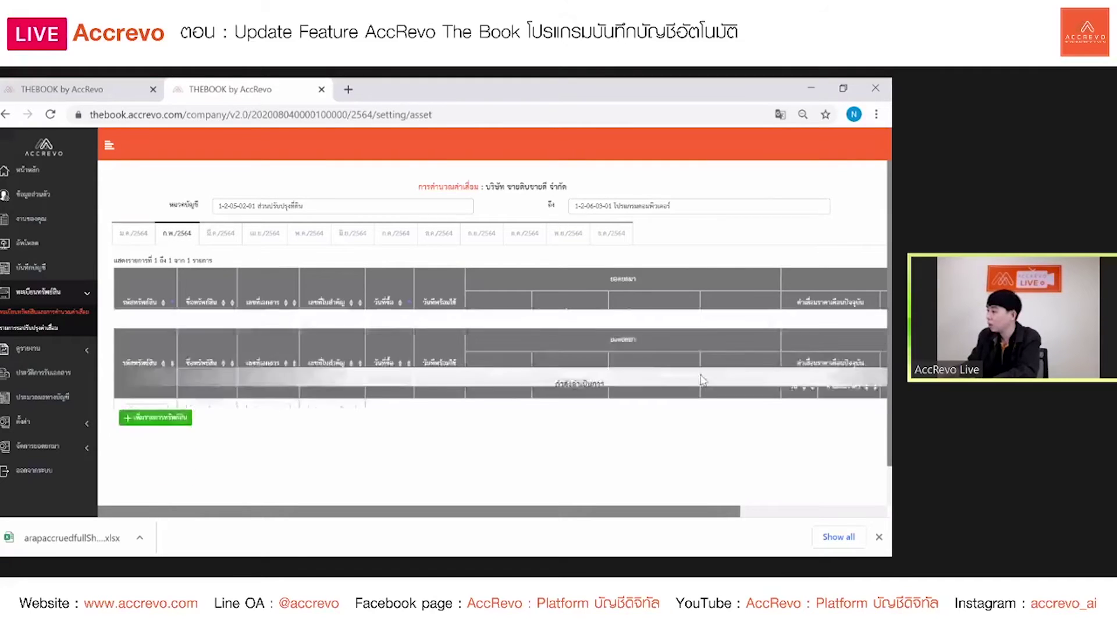
pyautogui.doubleClick(831, 373)
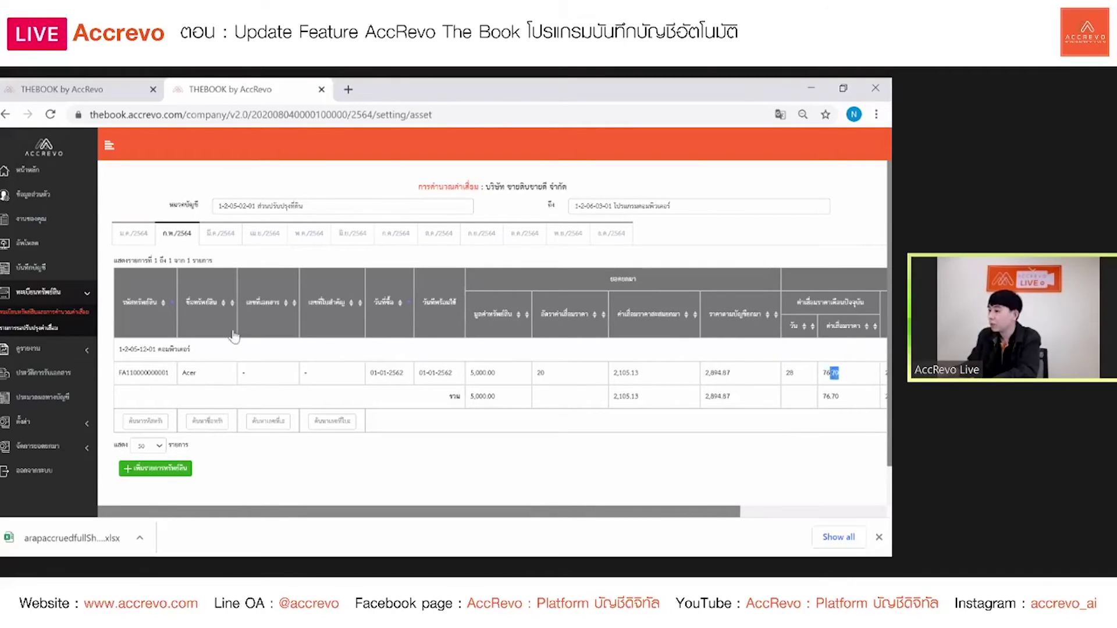
pyautogui.click(195, 247)
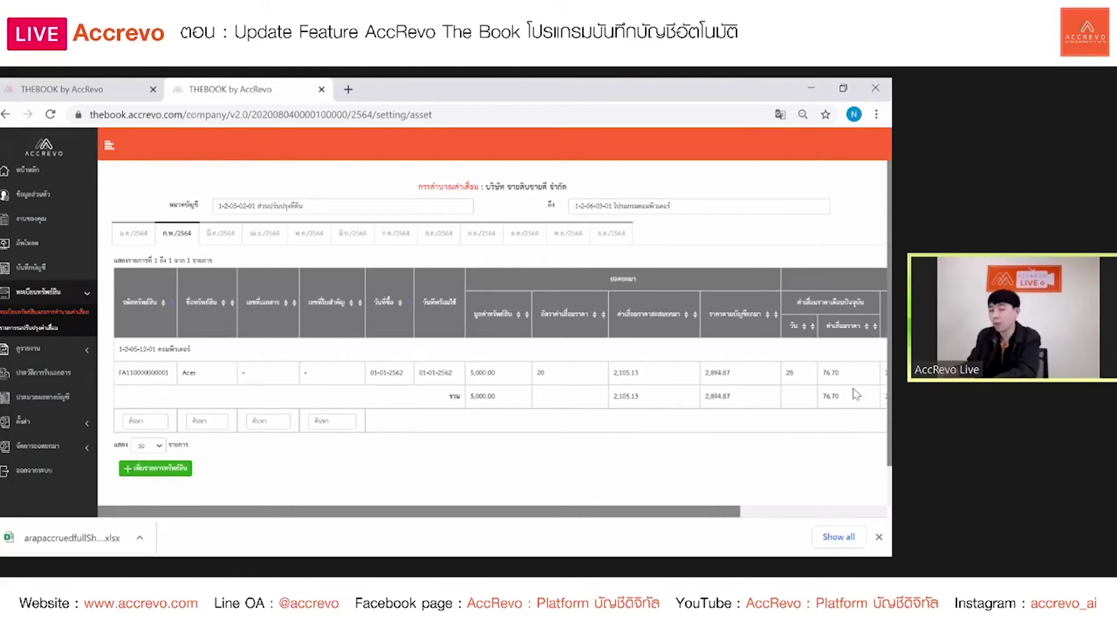
pyautogui.doubleClick(832, 373)
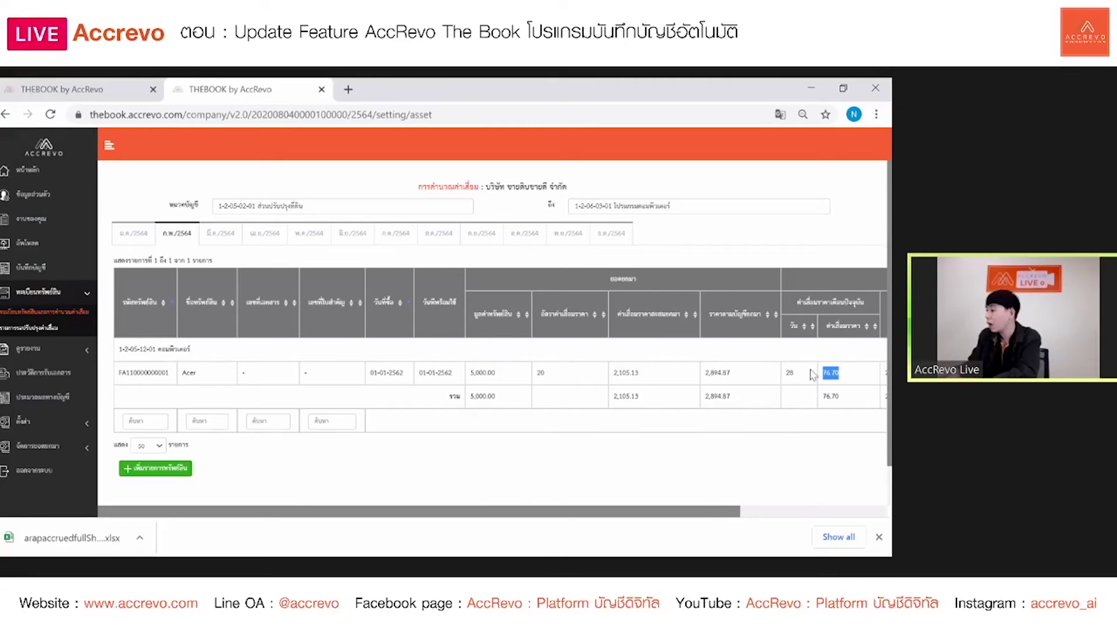
pyautogui.hscroll(2, 793, 404)
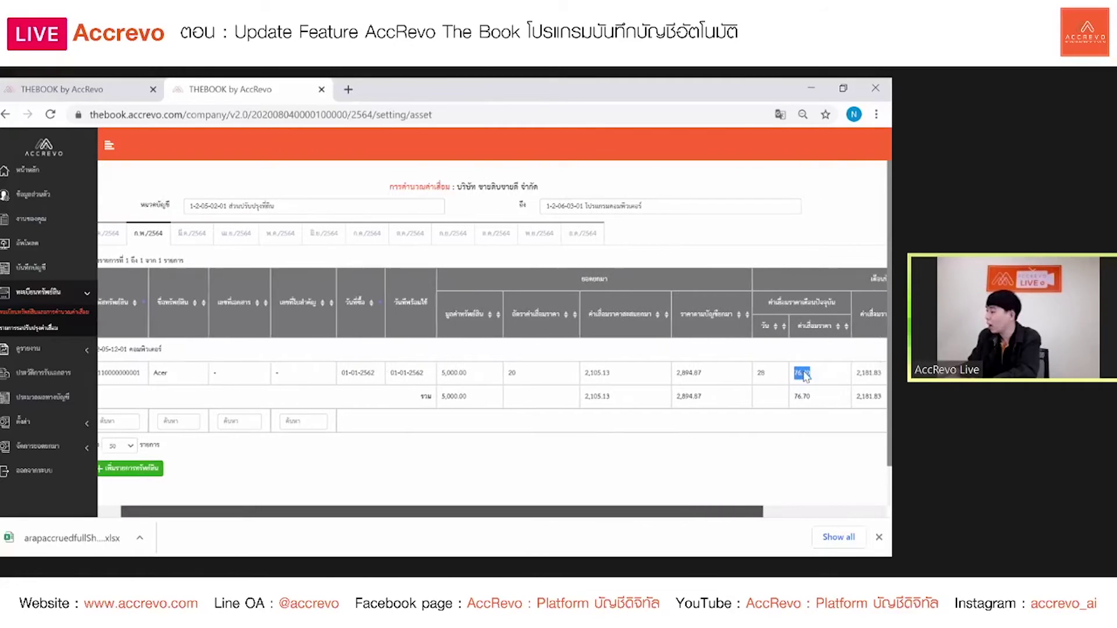
pyautogui.click(802, 375)
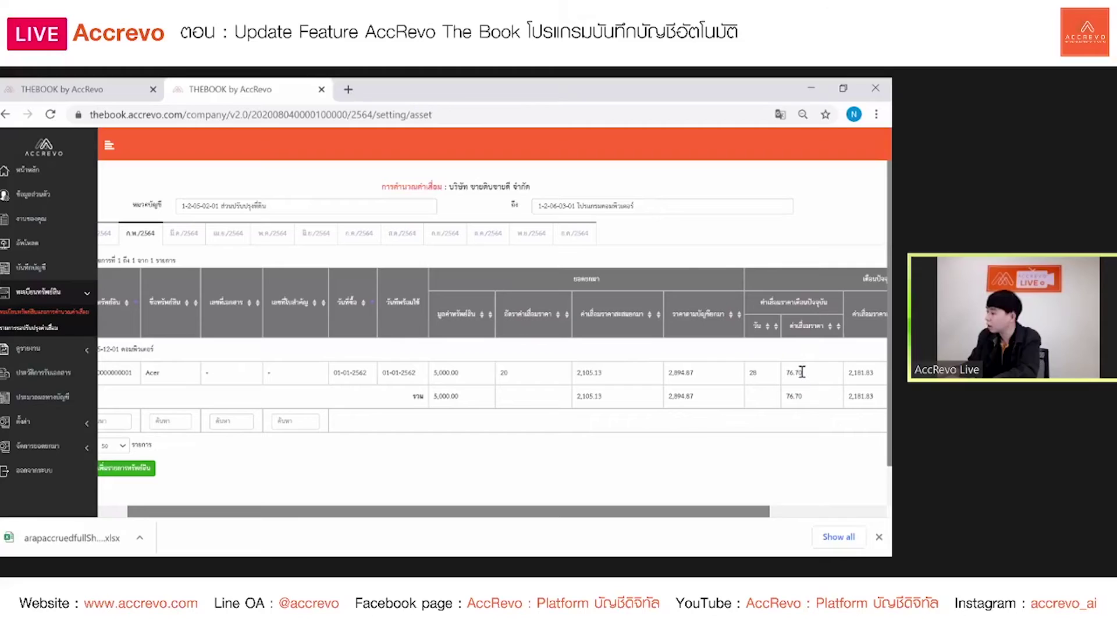
pyautogui.doubleClick(798, 373)
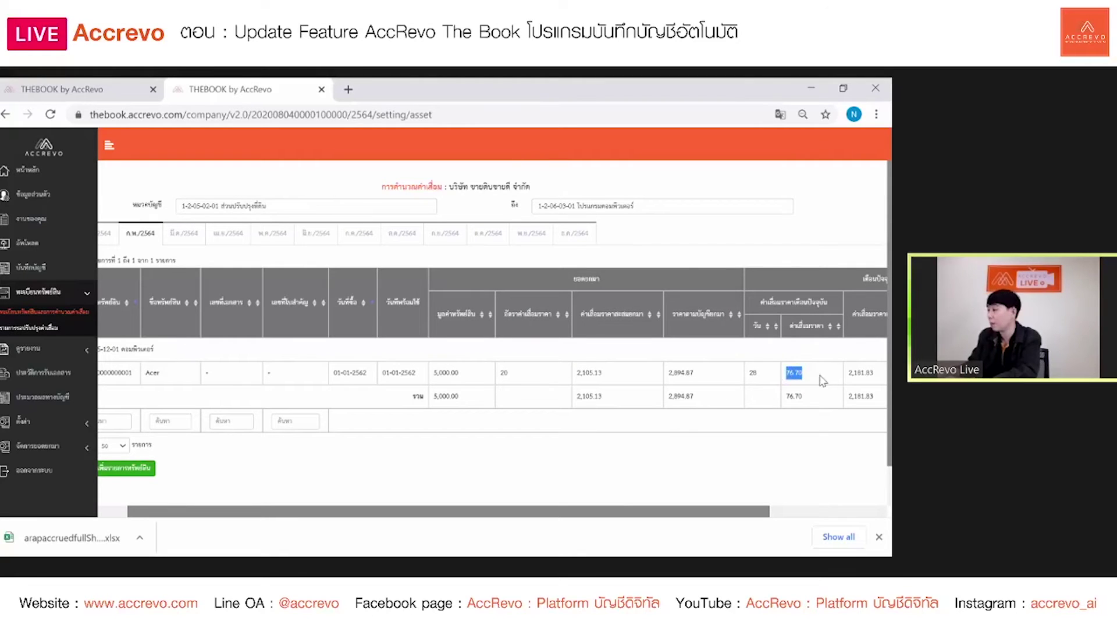
# Step: View the Acer asset's December 2564 depreciation, and open the list of pending depreciation adjustments (รายการรอปรับปรุงค่าเสื่อม)
pyautogui.click(822, 383)
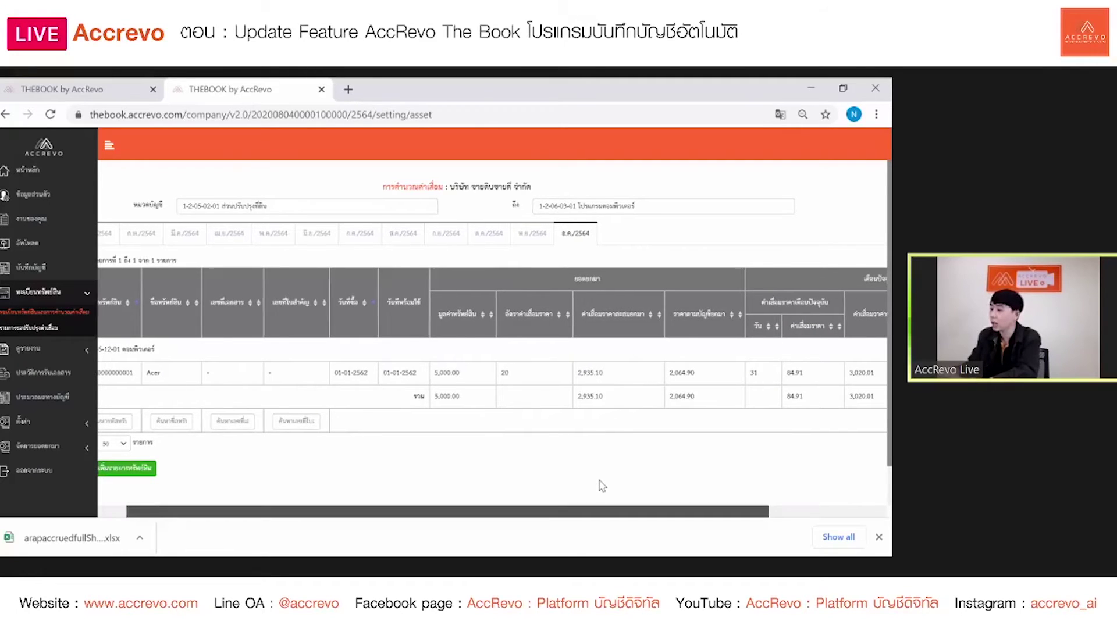
pyautogui.hscroll(-2, 547, 457)
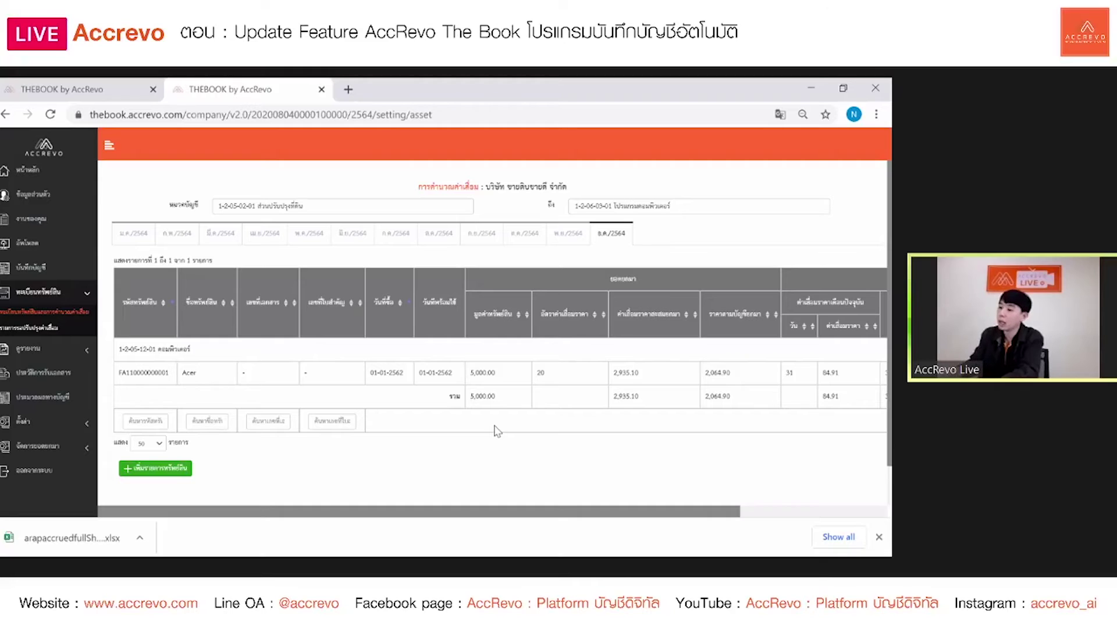
pyautogui.click(56, 330)
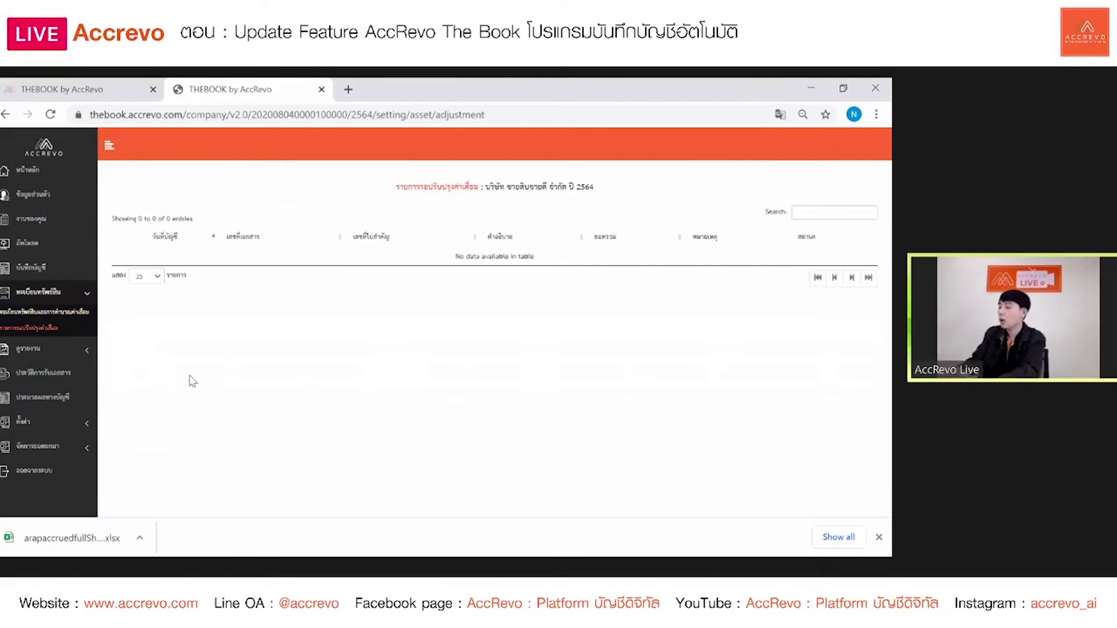
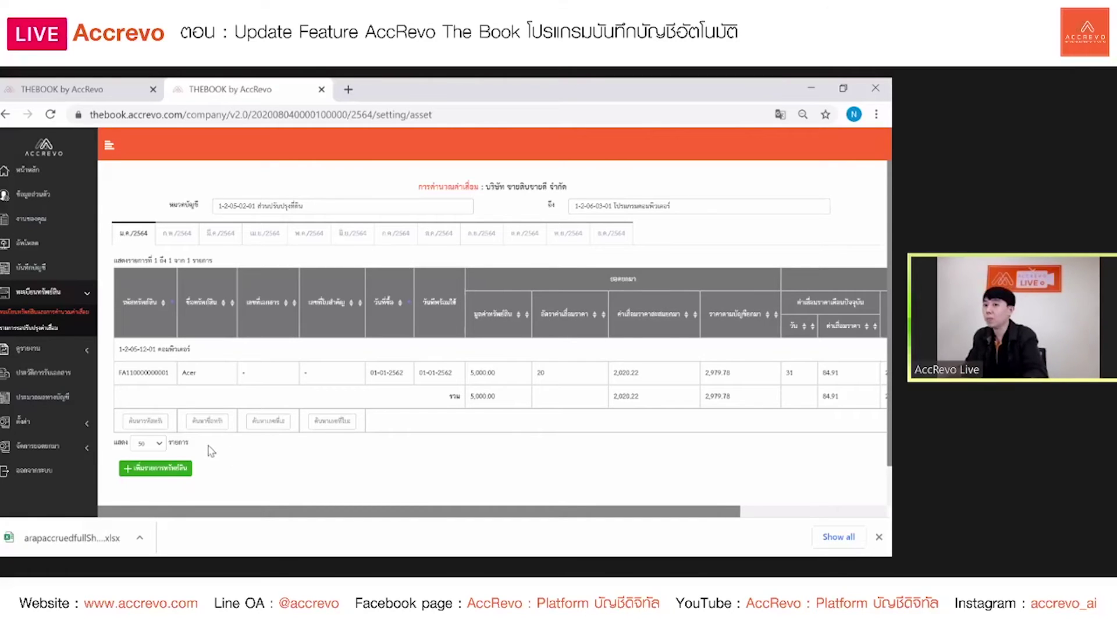
# Step: Open the payment journal voucher dated 05-01-2564 and change its accounting fee (ค่าทำบัญชี) line to account 1-2-05-12-01 คอมพิวเตอร์
pyautogui.click(28, 269)
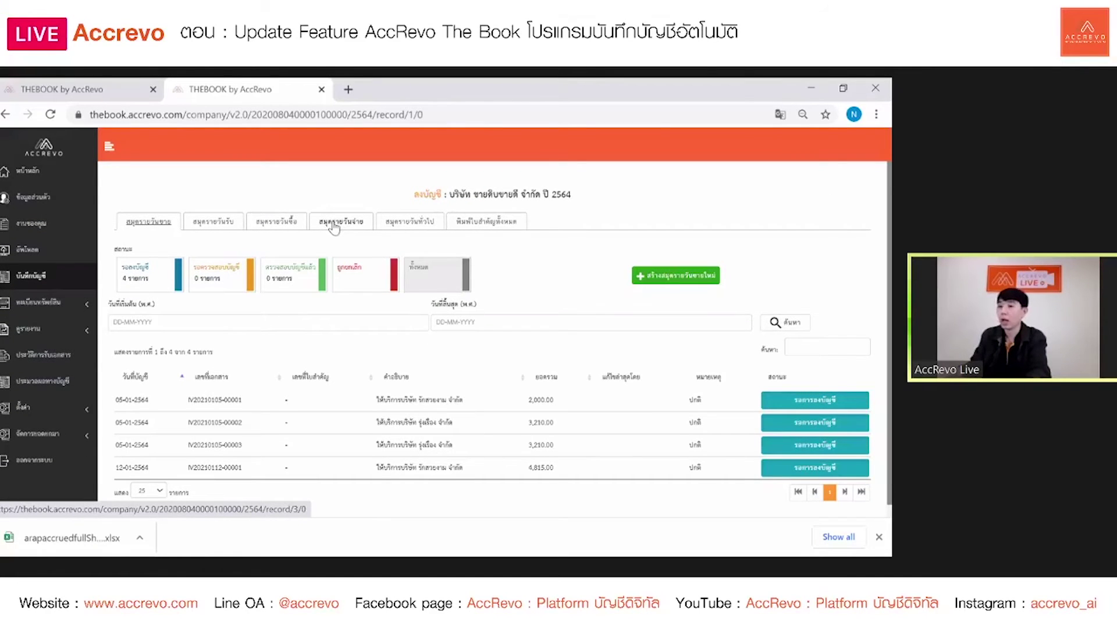
pyautogui.click(334, 227)
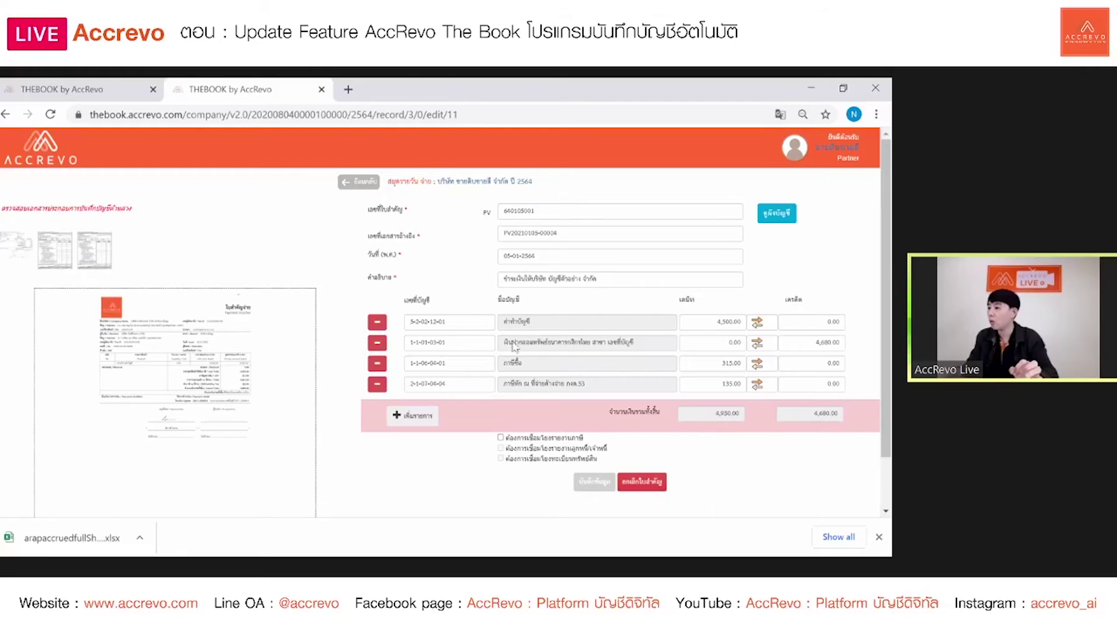
pyautogui.click(469, 322)
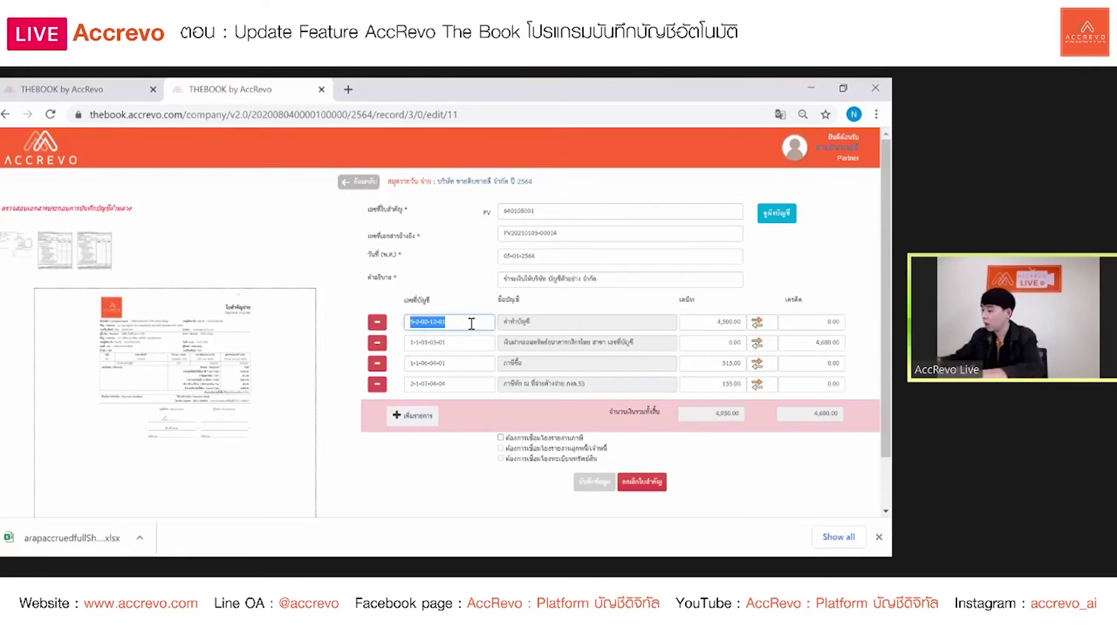
pyautogui.write('ลง')
pyautogui.hotkey('ctrl', 'z')
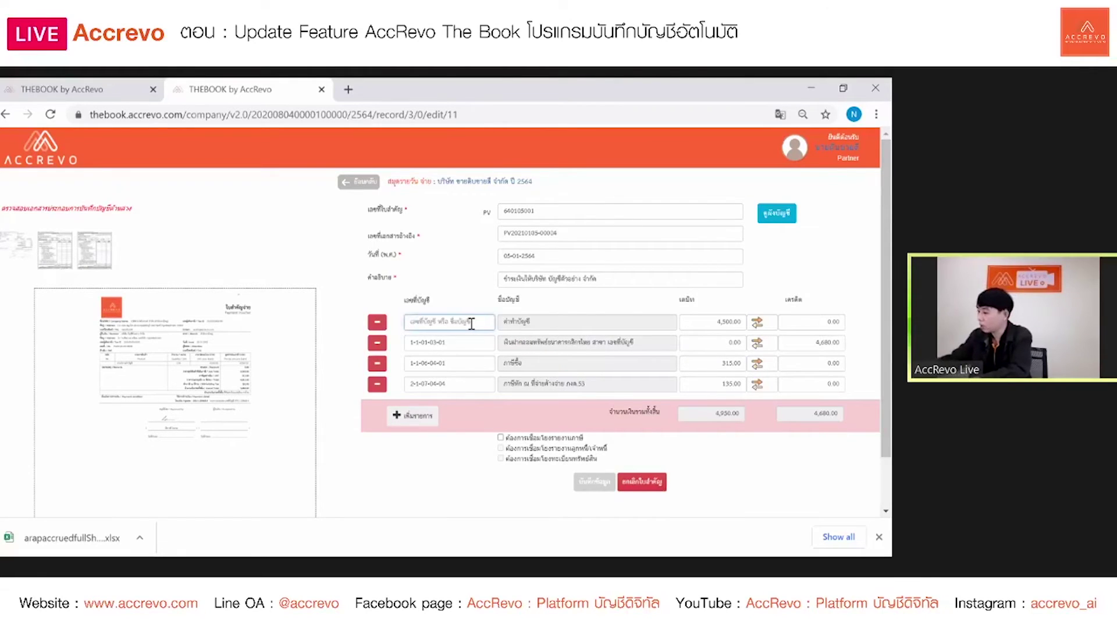
pyautogui.write('คอมพิว')
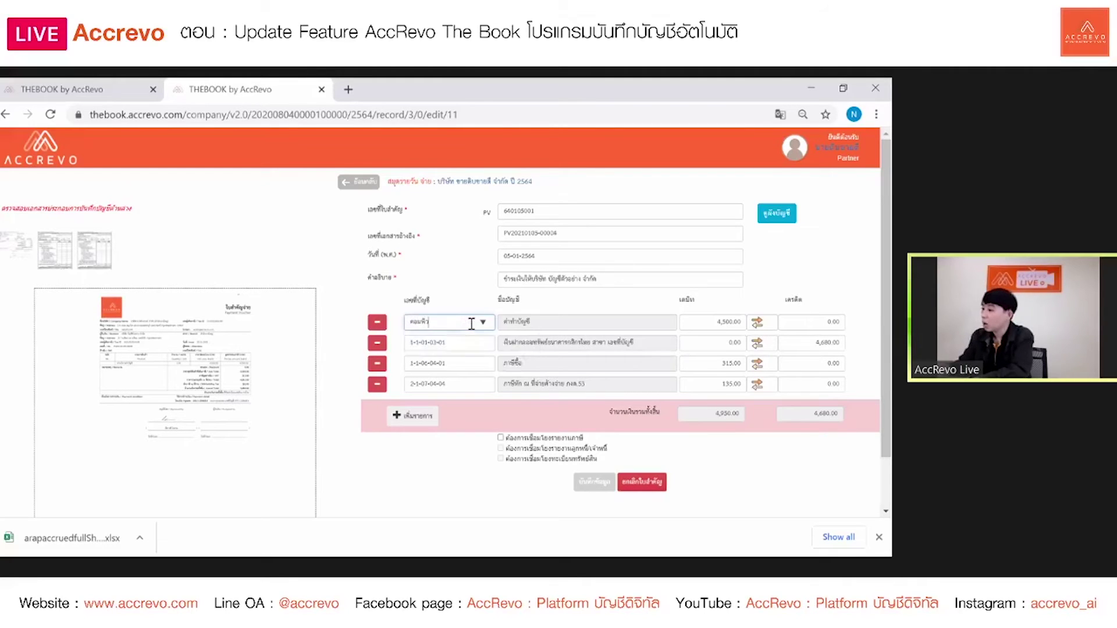
pyautogui.click(494, 354)
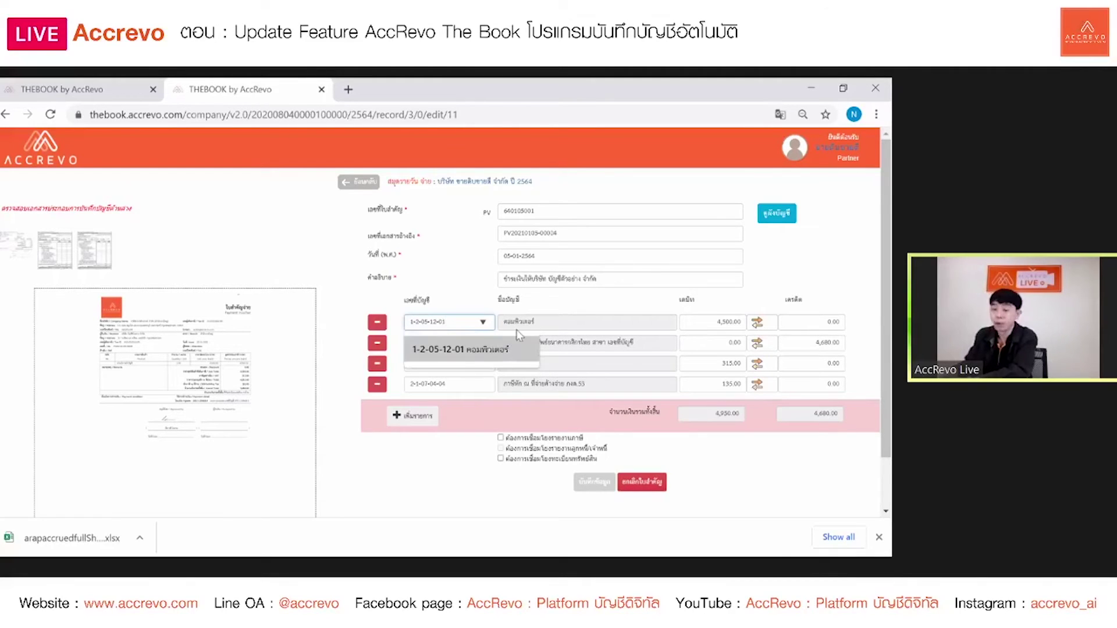
pyautogui.click(480, 301)
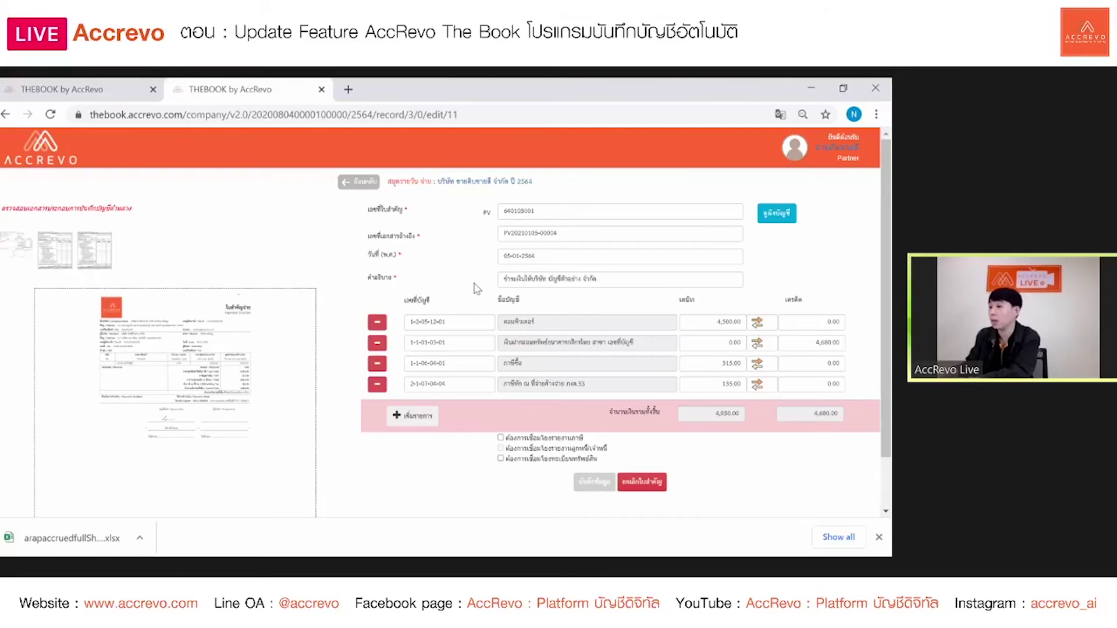
# Step: Enable the voucher's links to the asset register and the tax report, and review the tax document details
pyautogui.click(501, 459)
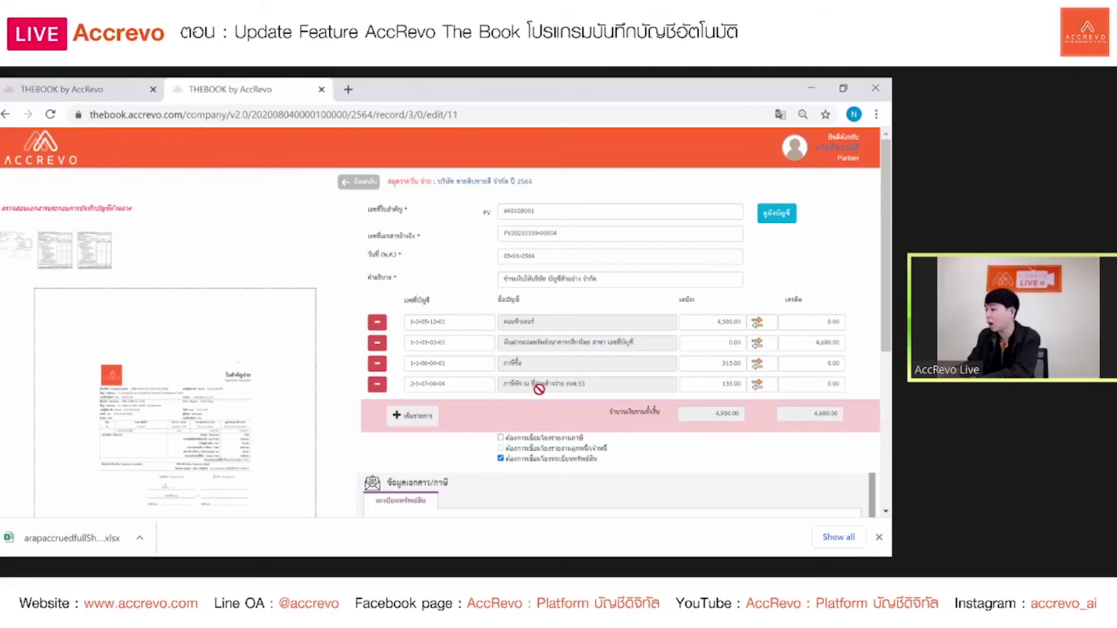
pyautogui.click(501, 438)
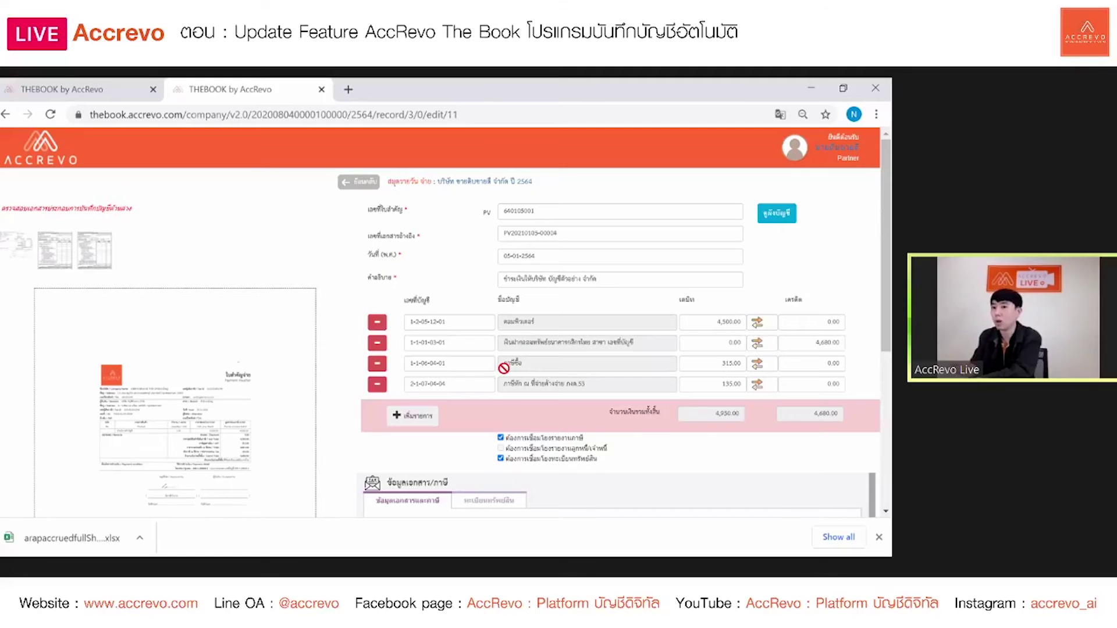
pyautogui.scroll(-4, 541, 442)
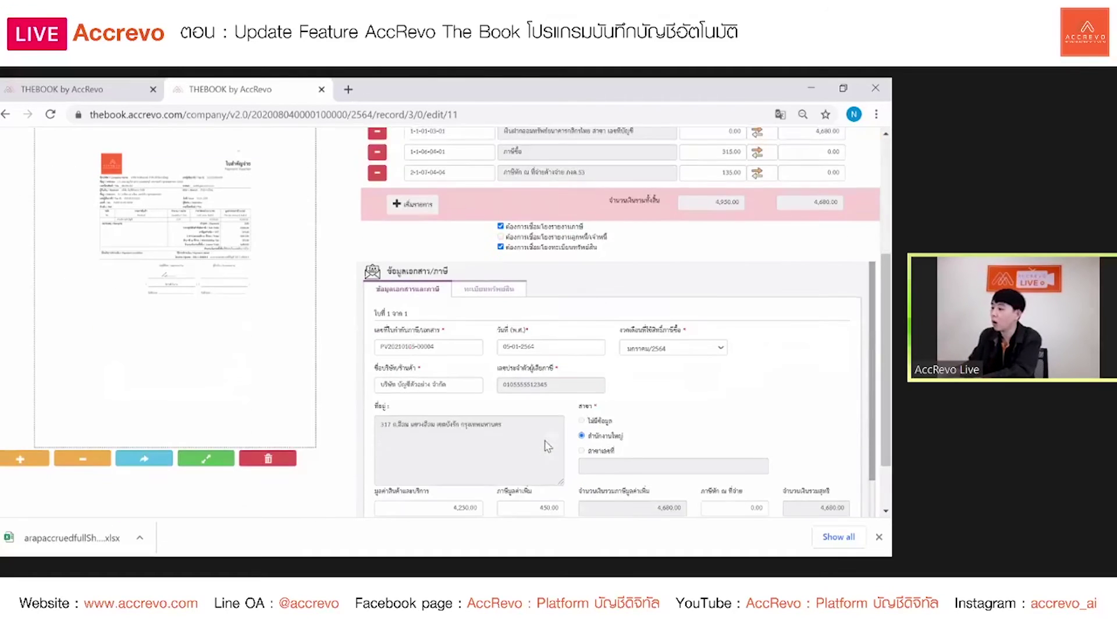
pyautogui.scroll(-2, 547, 447)
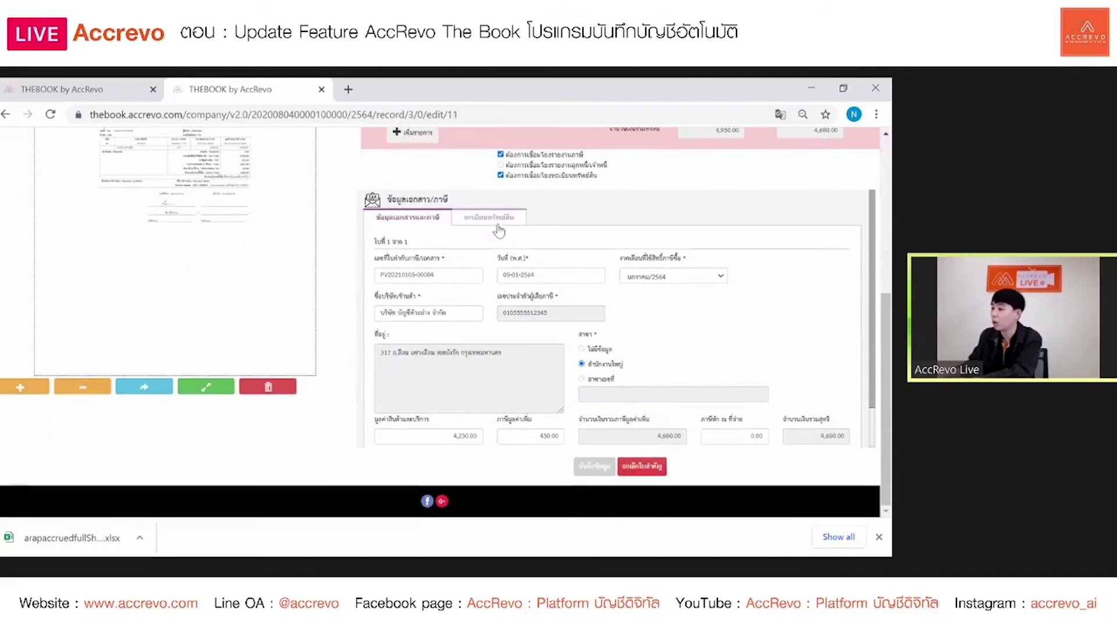
# Step: Open the voucher's asset register form, and return to the payment journal without saving
pyautogui.click(498, 227)
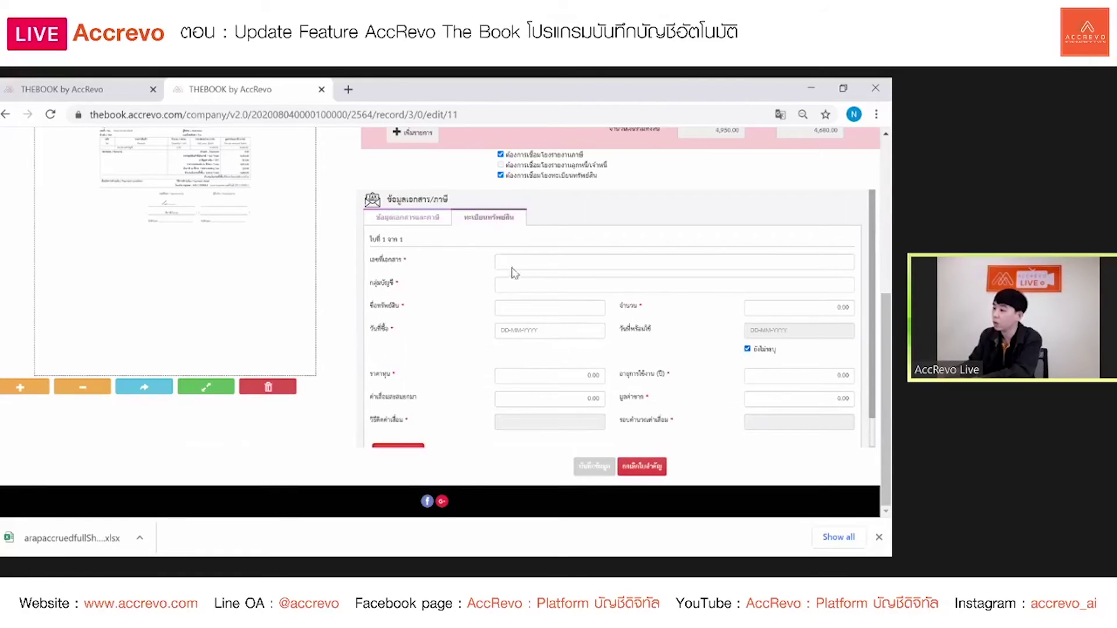
pyautogui.click(513, 266)
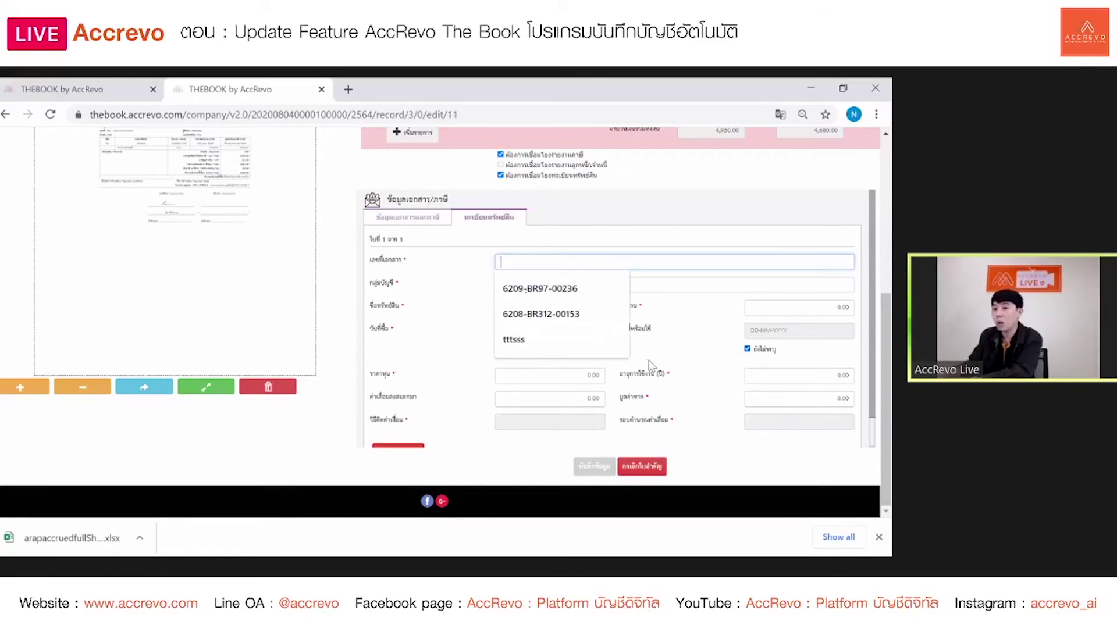
pyautogui.scroll(4, 373, 171)
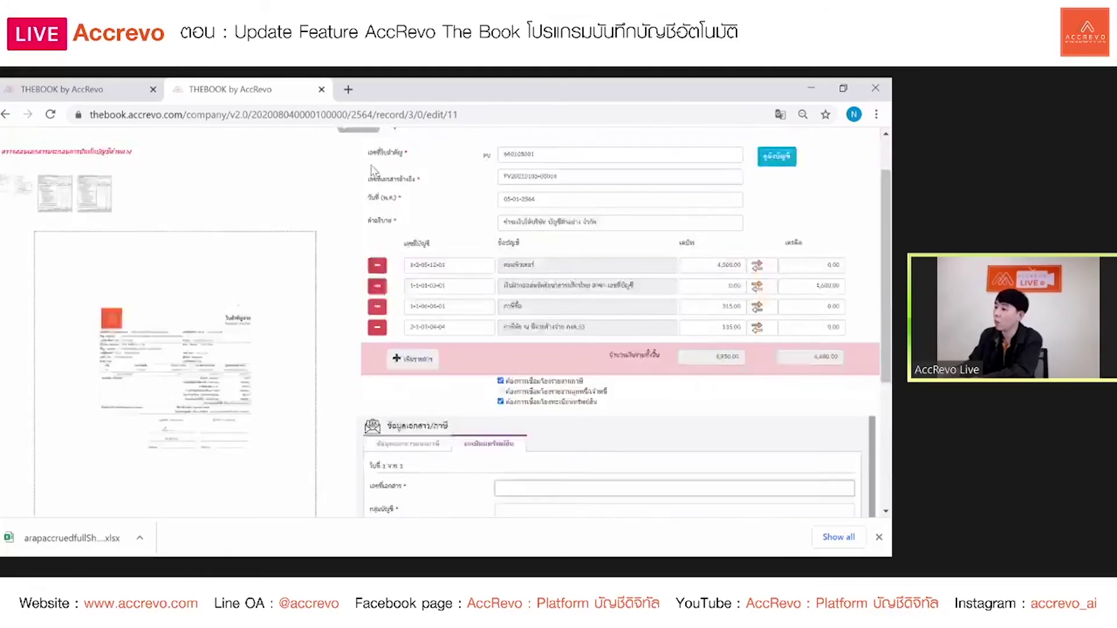
pyautogui.scroll(1, 373, 175)
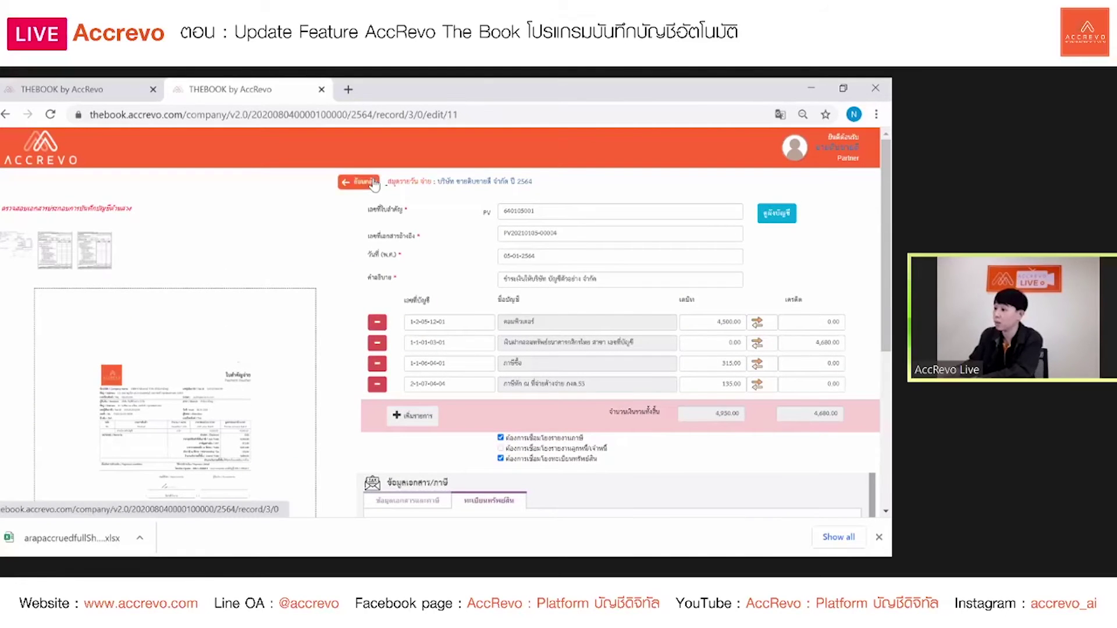
pyautogui.click(374, 183)
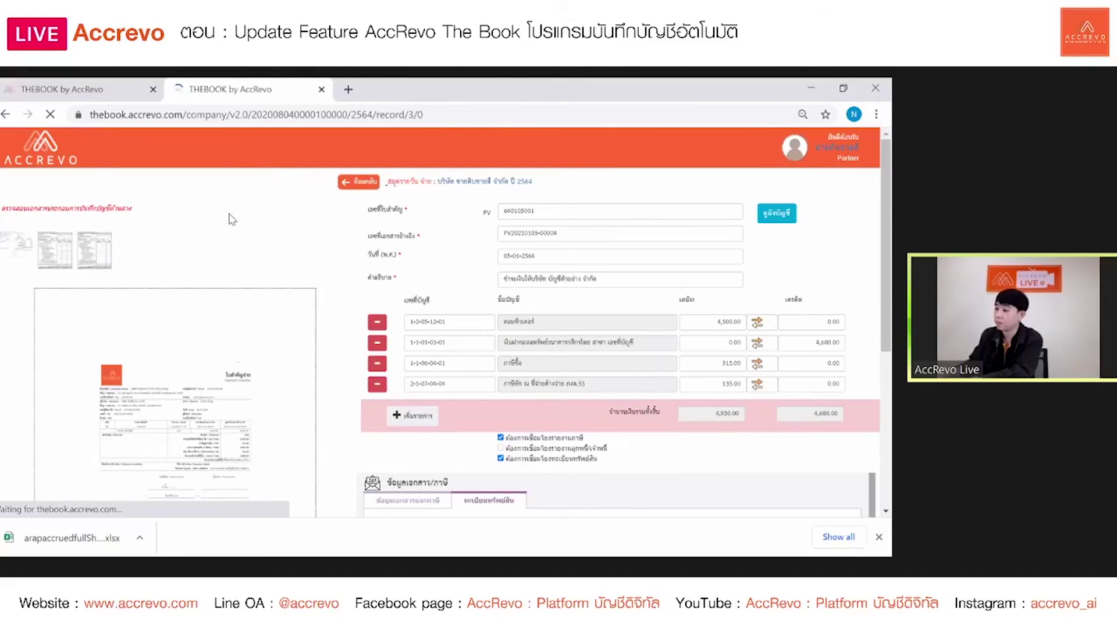
# Step: View the asset register's depreciation calculation page again, and open the document upload page for 2564
pyautogui.click(59, 304)
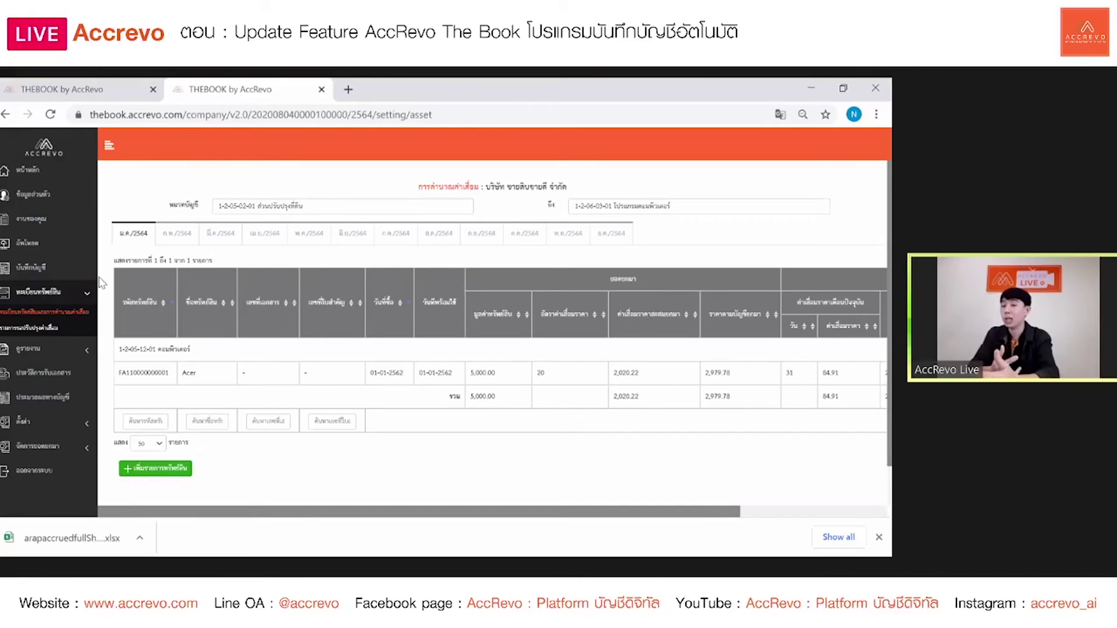
pyautogui.click(34, 240)
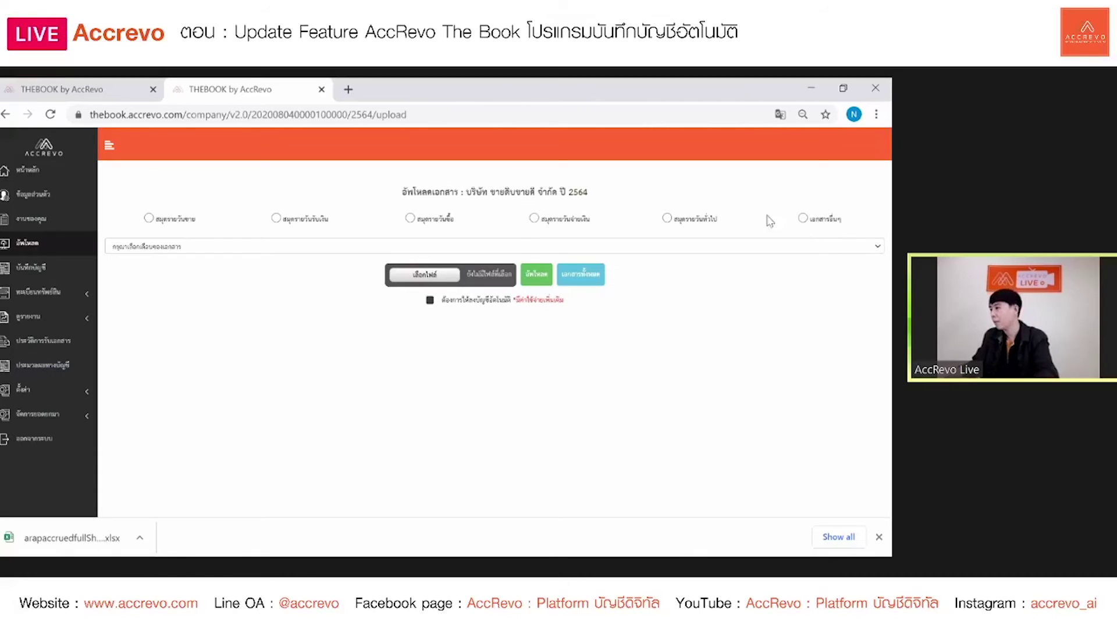
# Step: Review the document month choices on the 2564 upload page, and open the sales journal list (สมุดรายวันขาย) for recording entries
pyautogui.click(401, 247)
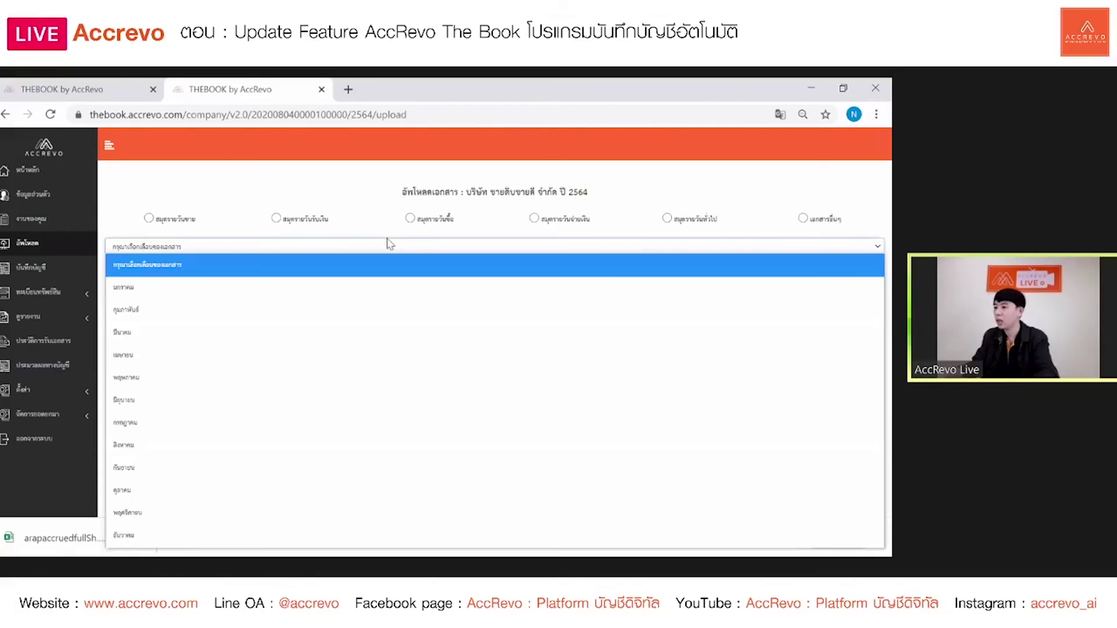
pyautogui.click(410, 250)
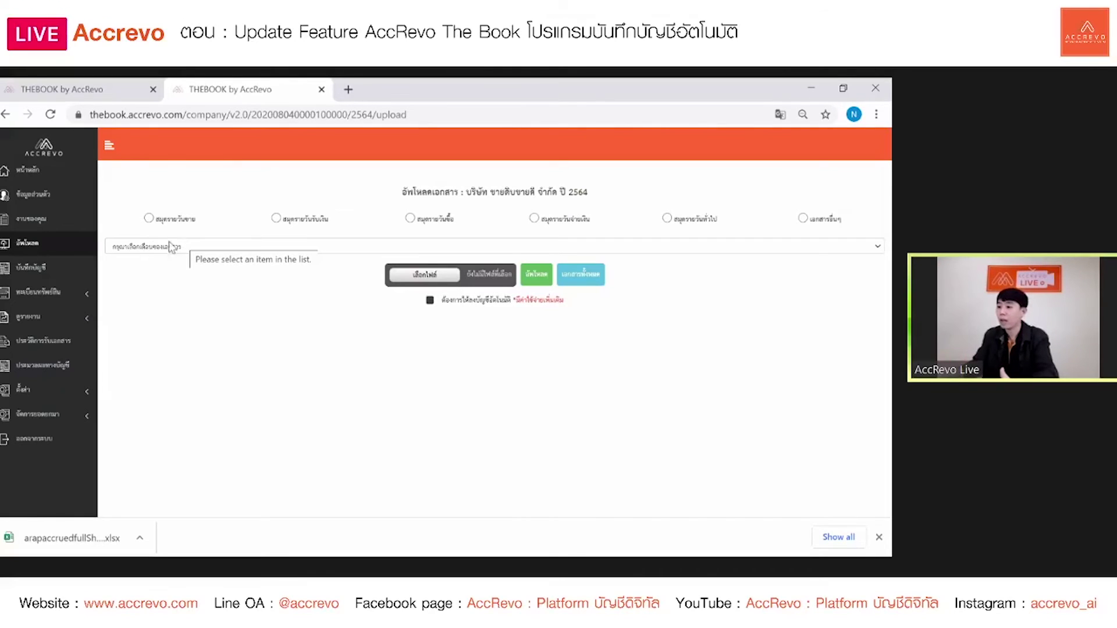
pyautogui.click(58, 267)
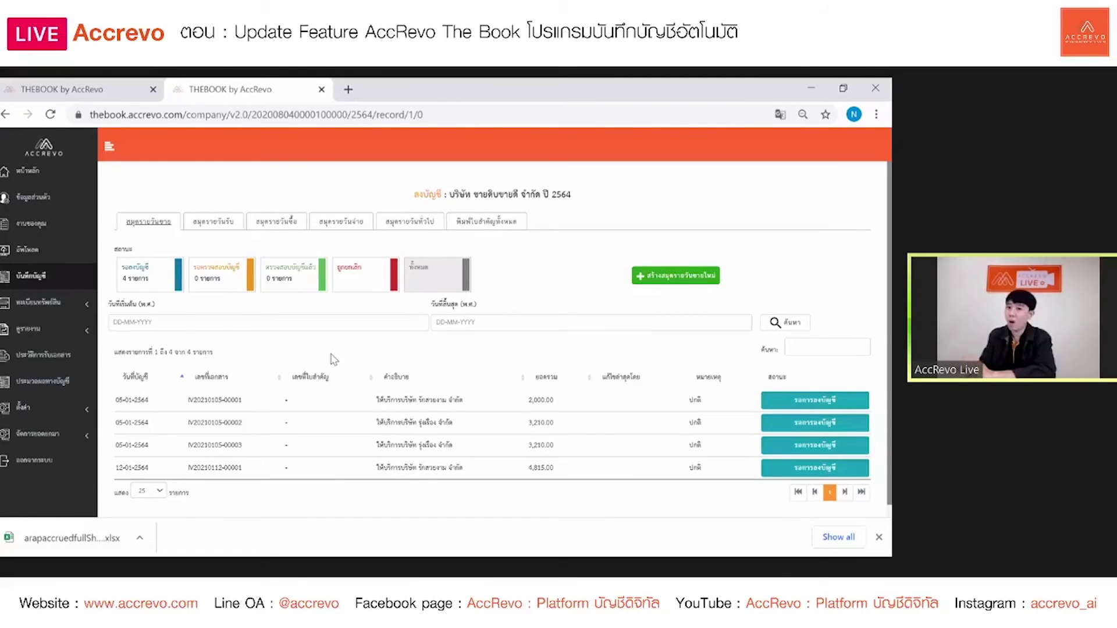
# Step: Open the 2564 financial reports page (รายงานการเงิน) and review the available report types without changing the selection
pyautogui.click(51, 331)
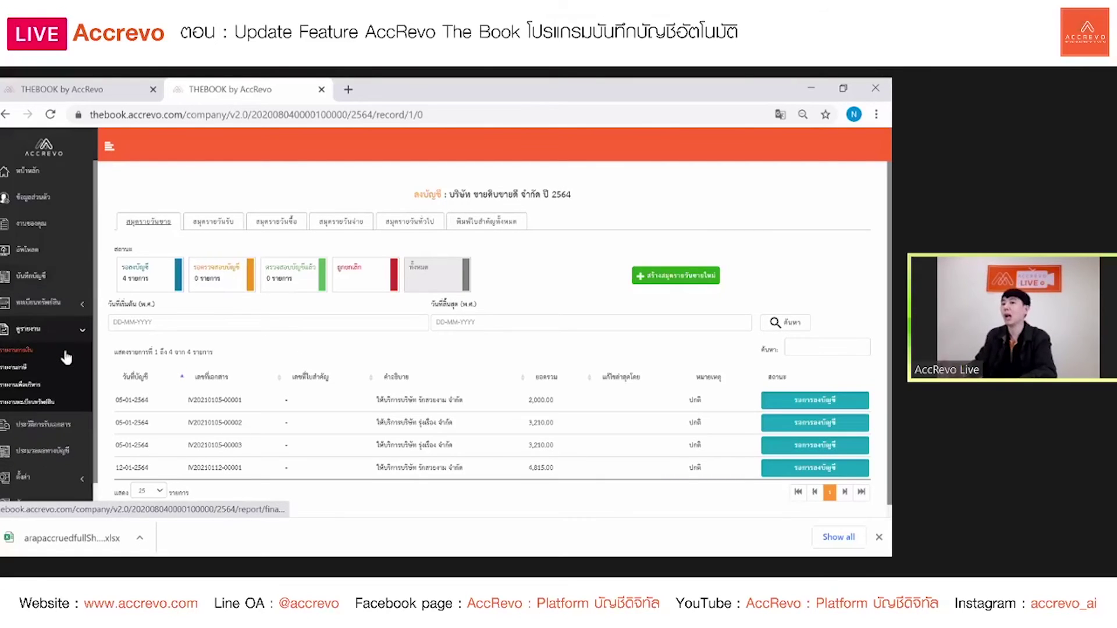
pyautogui.click(65, 351)
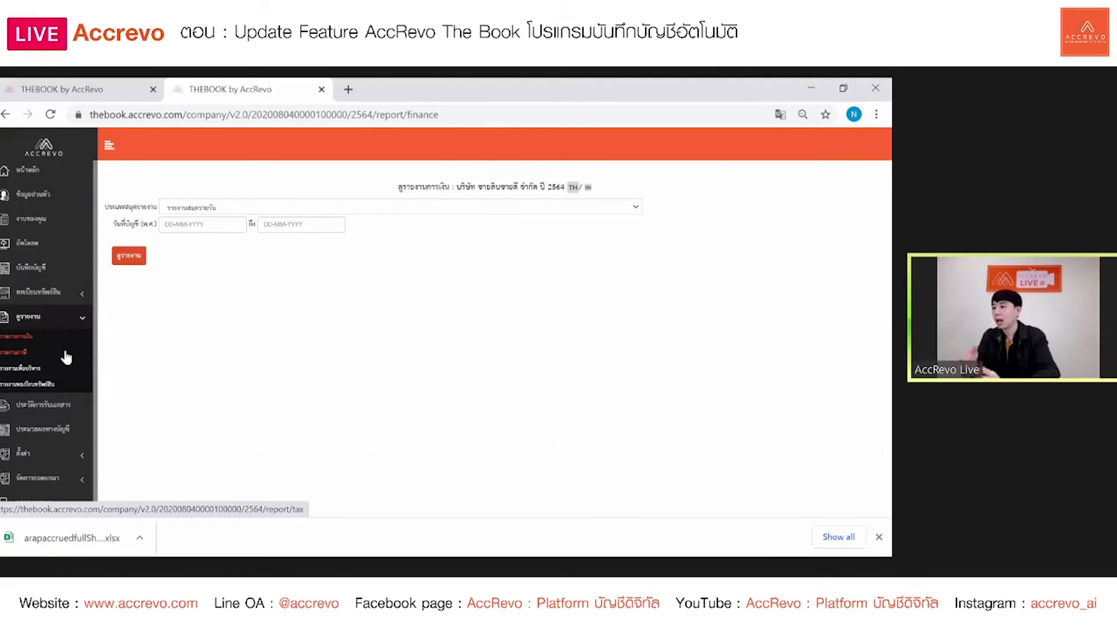
pyautogui.click(285, 212)
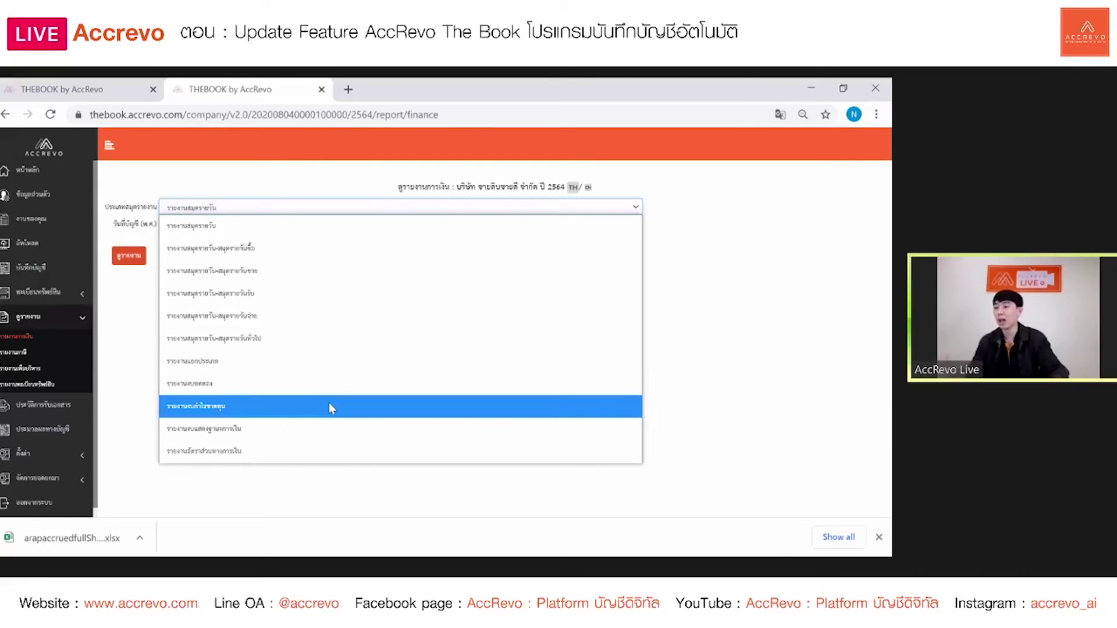
pyautogui.click(780, 434)
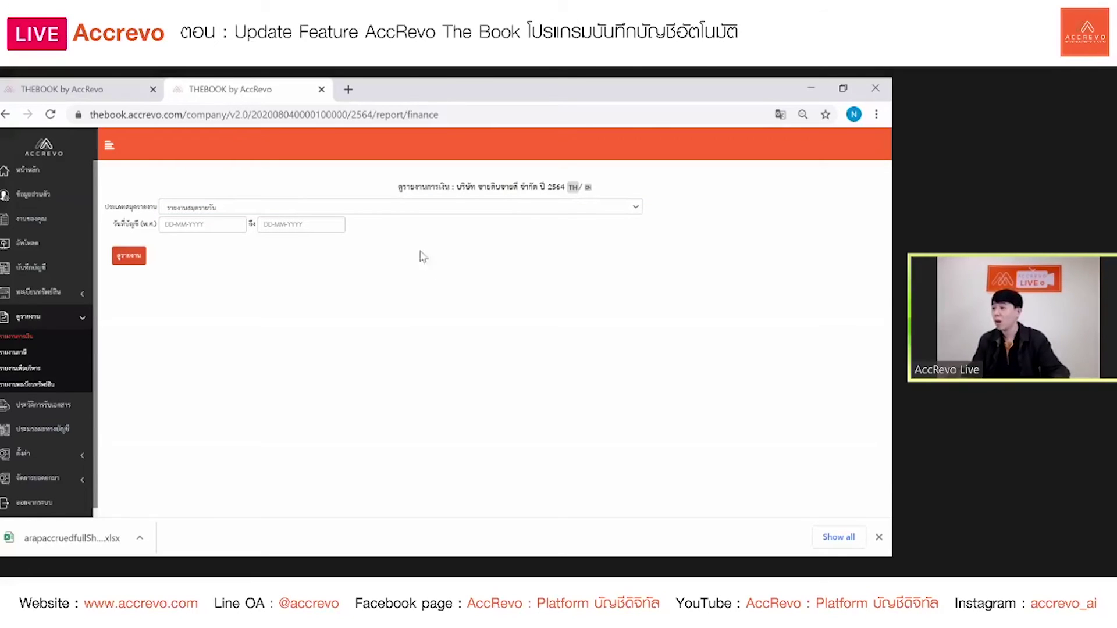
pyautogui.click(377, 209)
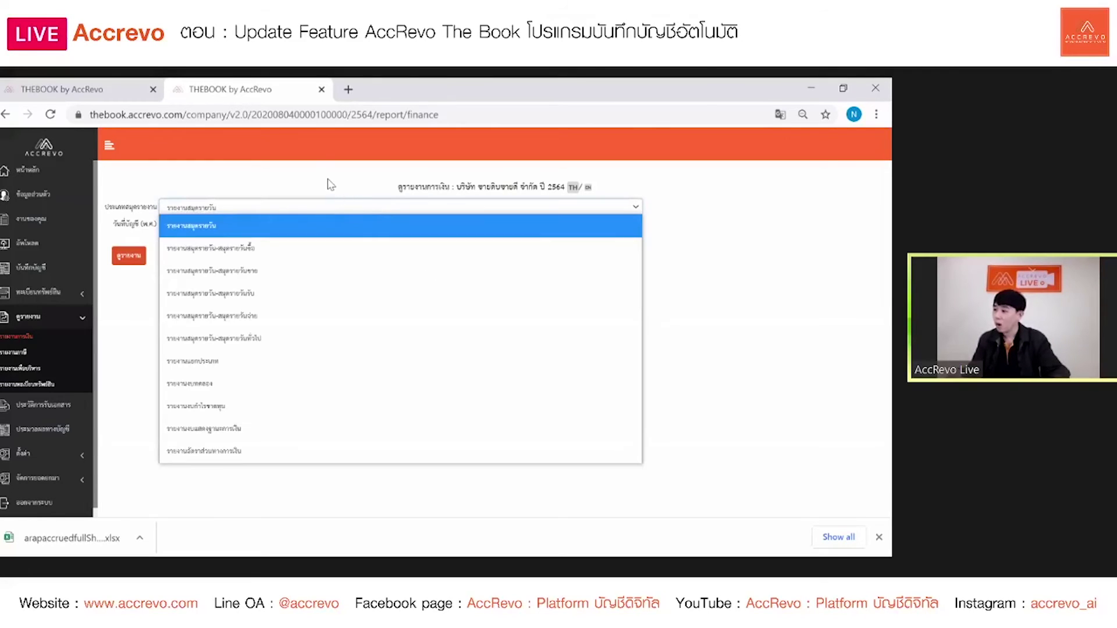
pyautogui.click(342, 210)
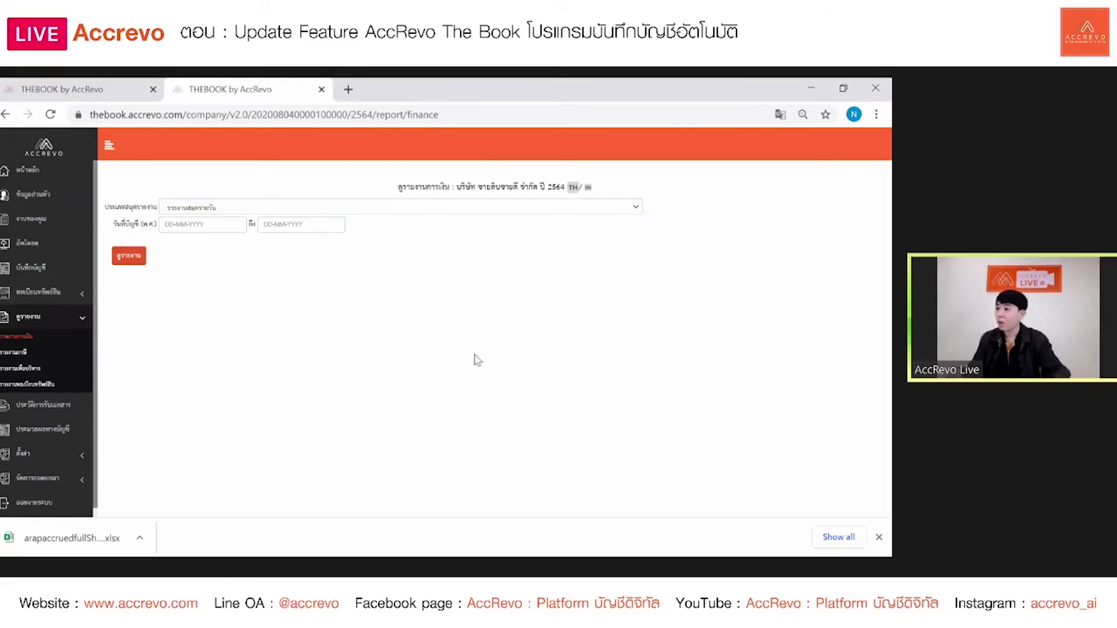